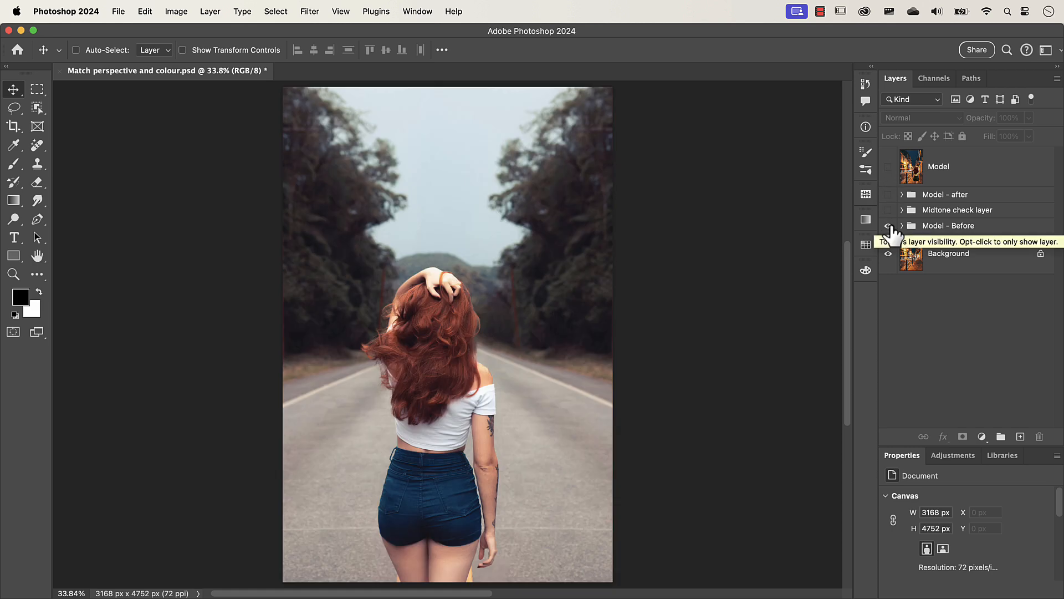
Hide the Model - Before group, show the Model - after group and expand it to reveal its layers
{"action": "left_click", "coordinate": [889, 226]}
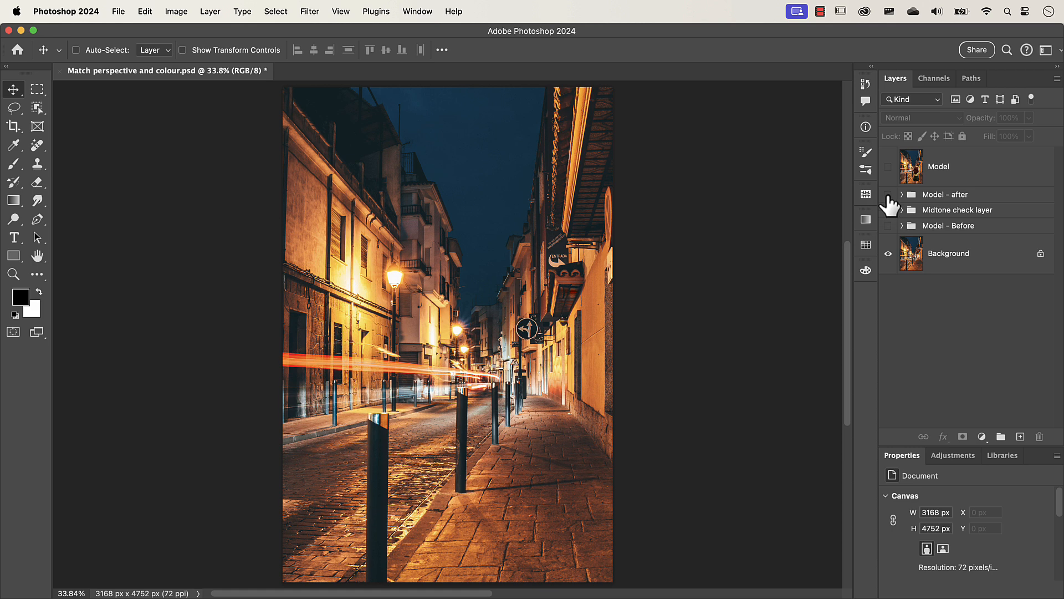
{"action": "left_click", "coordinate": [888, 195]}
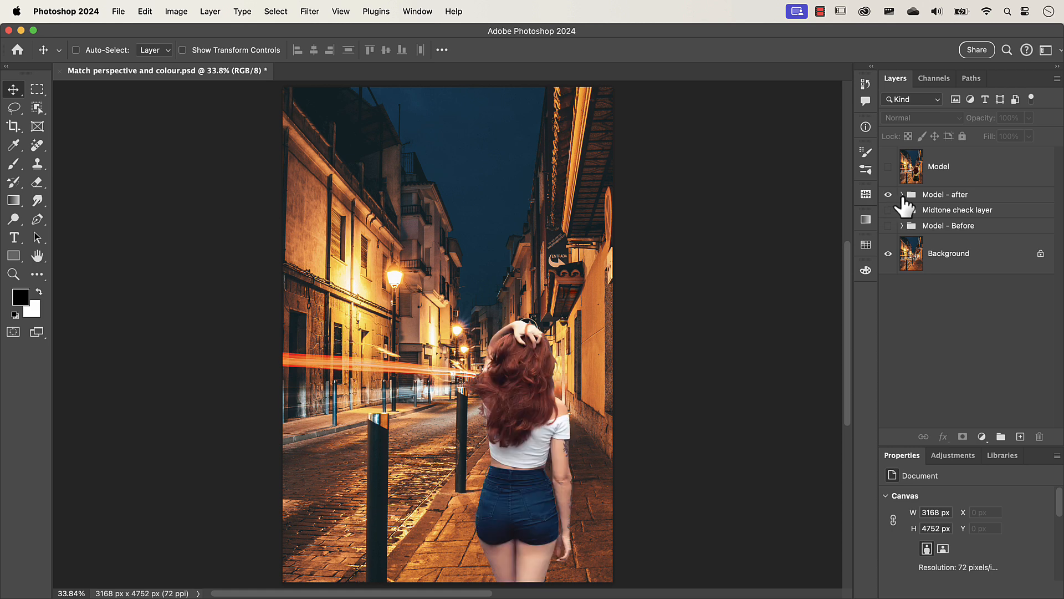
{"action": "left_click", "coordinate": [902, 194]}
Make the Luminosity, Hue and Saturation adjustment layers in the Model - after group visible
{"action": "scroll", "coordinate": [910, 309], "scroll_direction": "down", "scroll_amount": 1}
{"action": "scroll", "coordinate": [912, 316], "scroll_direction": "down", "scroll_amount": 3}
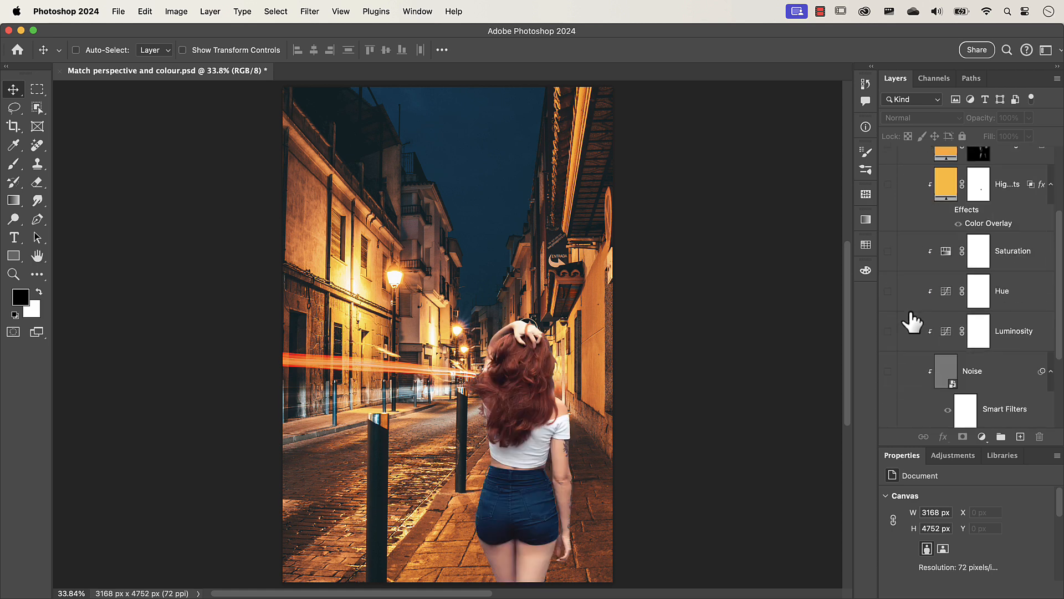
{"action": "left_click", "coordinate": [888, 331]}
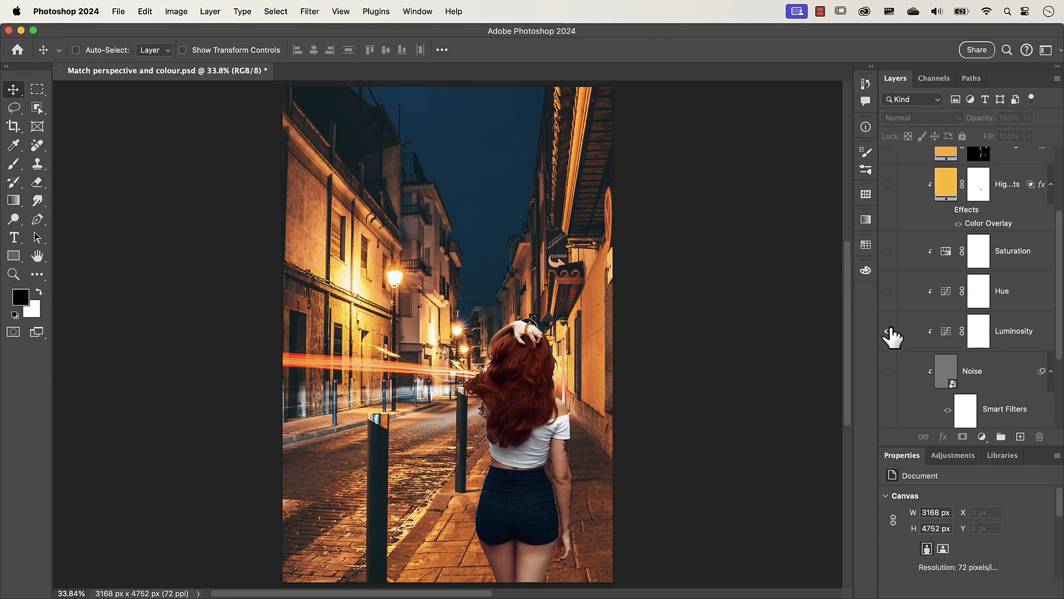
{"action": "left_click", "coordinate": [888, 291]}
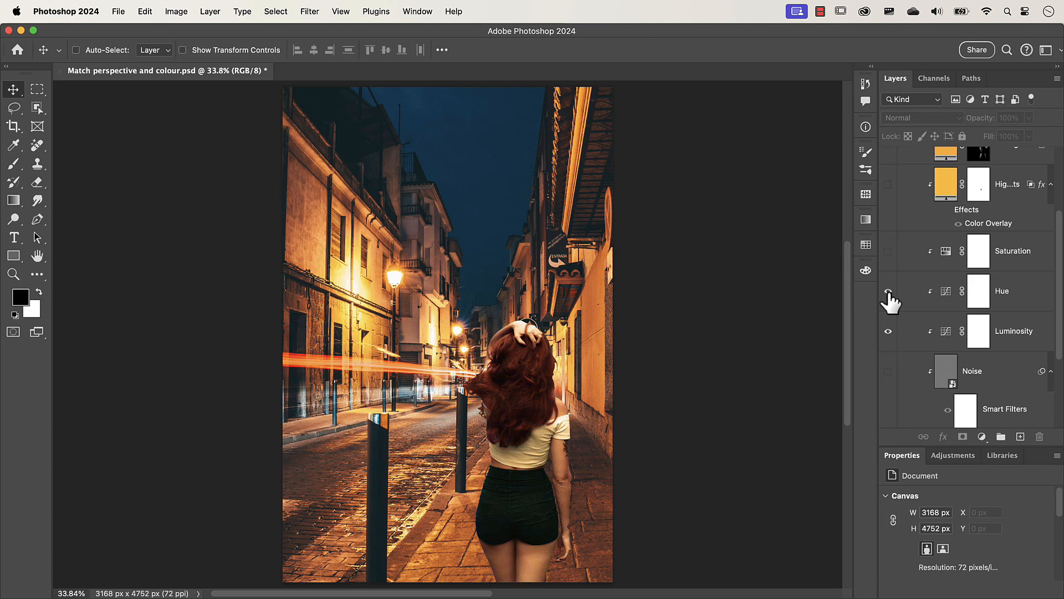
{"action": "left_click", "coordinate": [888, 251]}
Make the Highlights, Rim light, Body light and Noise layers in the Model - after group visible
{"action": "scroll", "coordinate": [887, 260], "scroll_direction": "up", "scroll_amount": 4}
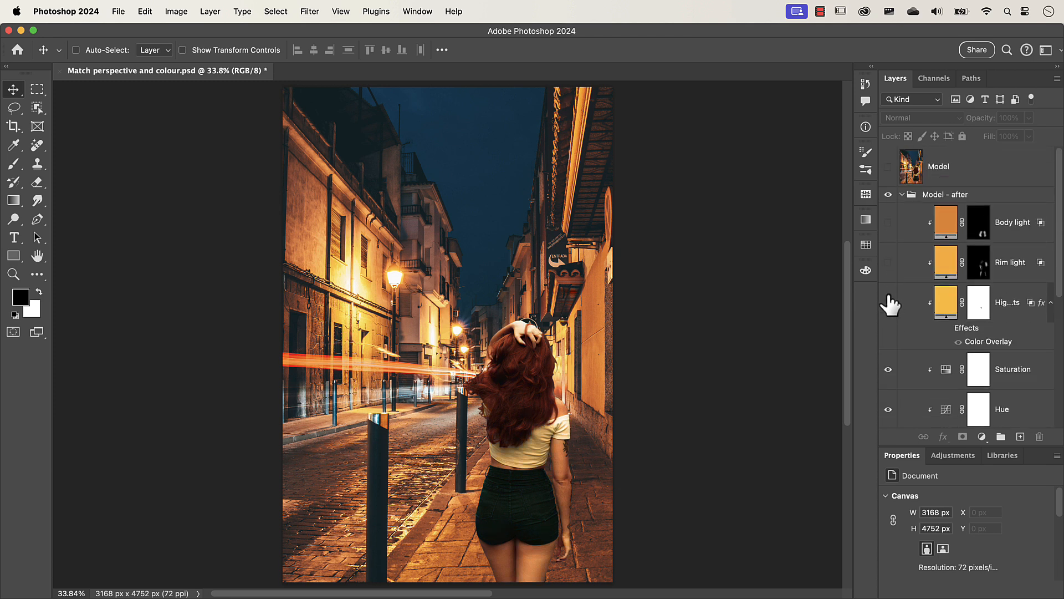
{"action": "left_click", "coordinate": [888, 302]}
{"action": "left_click", "coordinate": [888, 262]}
{"action": "left_click", "coordinate": [888, 222]}
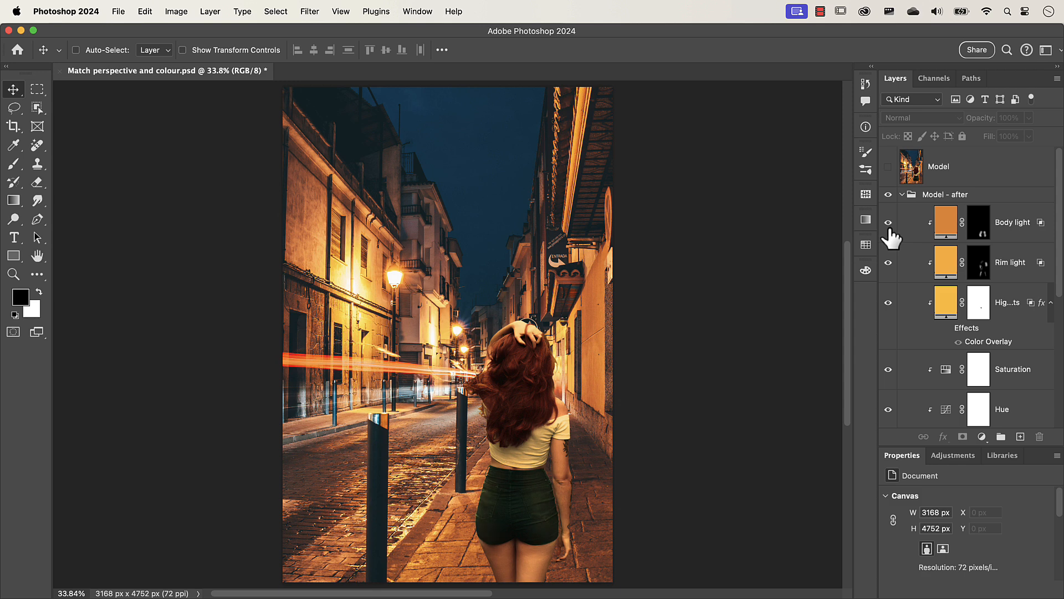
{"action": "scroll", "coordinate": [897, 252], "scroll_direction": "down", "scroll_amount": 5}
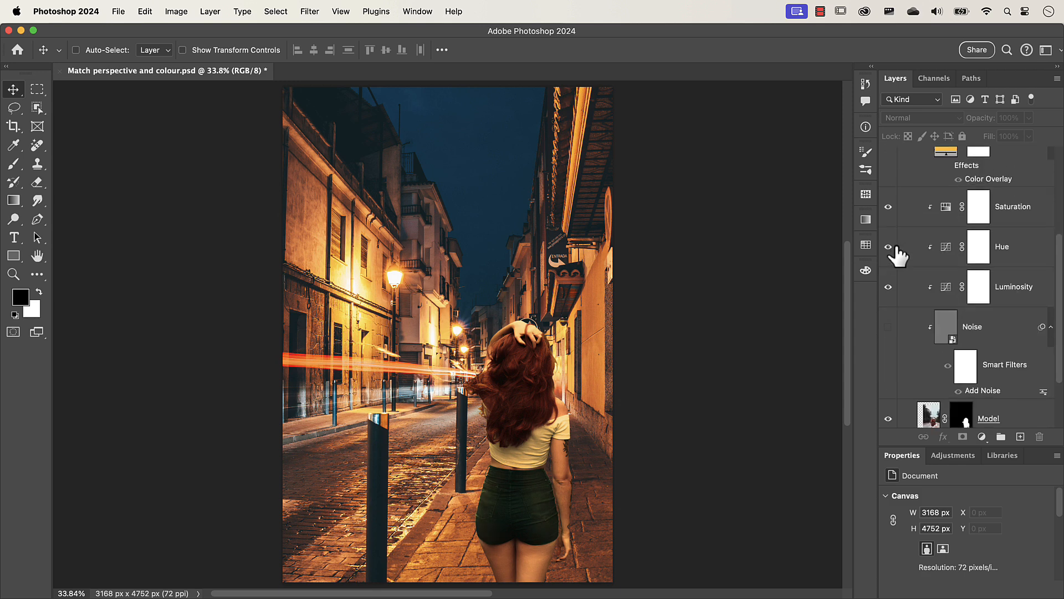
{"action": "left_click", "coordinate": [888, 329]}
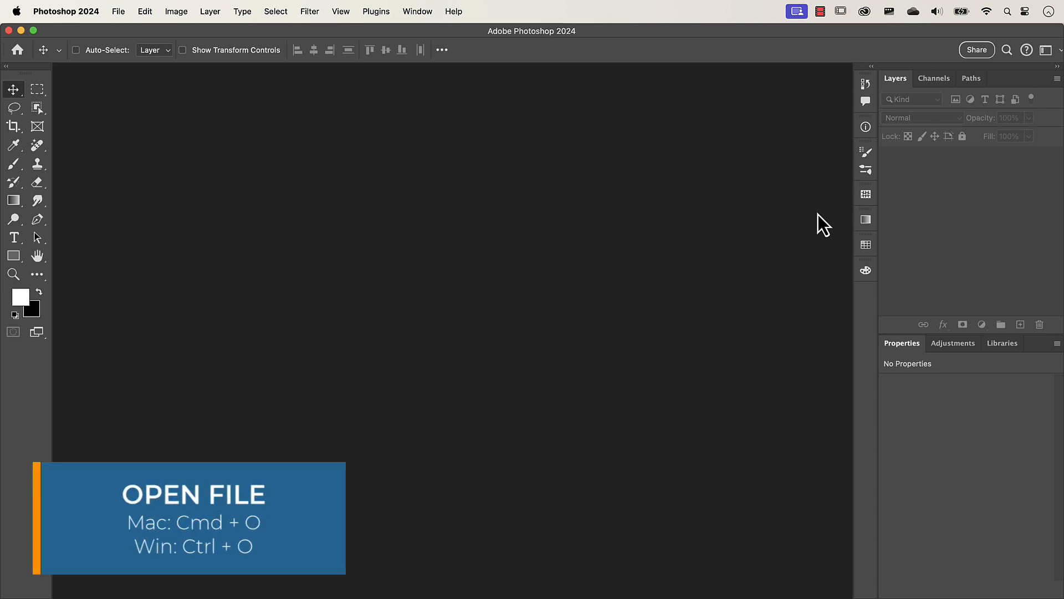
Open the two JPEG photos in the Images folder together, the night street and the red-haired model
{"action": "key", "text": "super+o"}
{"action": "left_click_drag", "start_coordinate": [409, 232], "coordinate": [403, 186]}
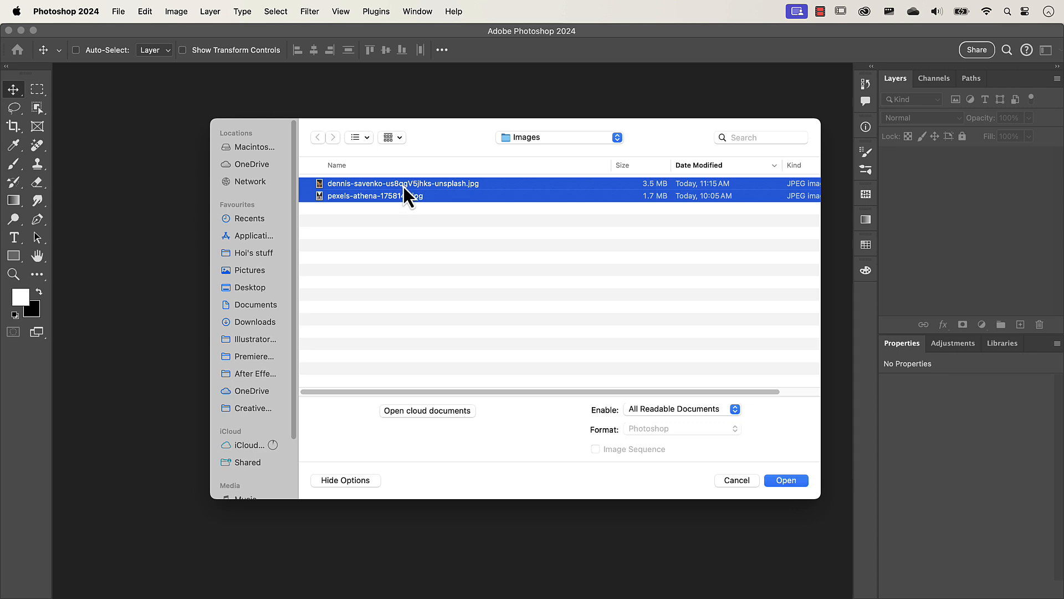
{"action": "left_click", "coordinate": [783, 480]}
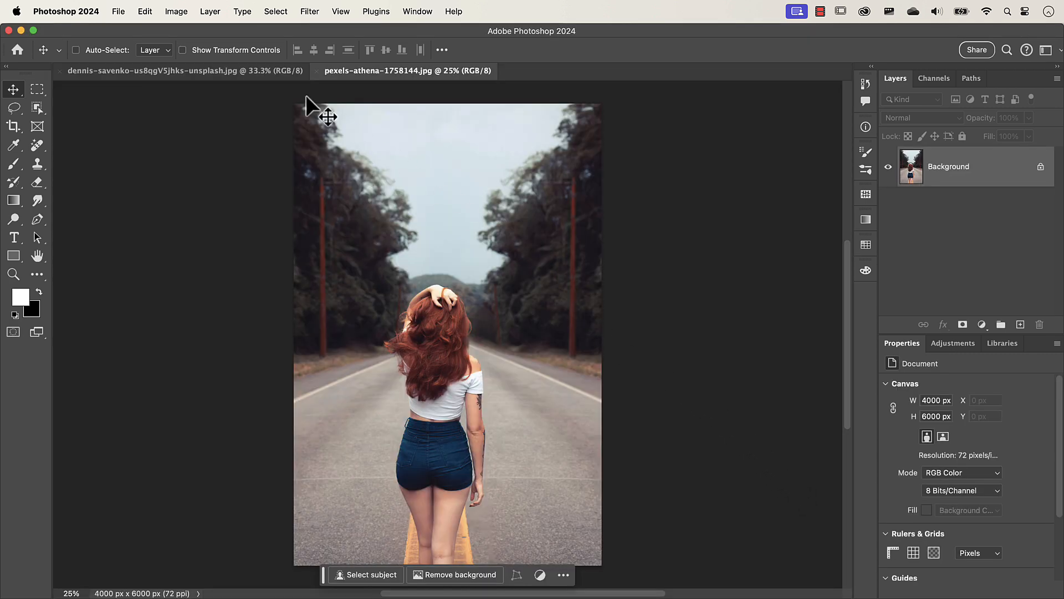
Copy the model photo into the night street document as a new layer above the Background
{"action": "left_click", "coordinate": [250, 72]}
{"action": "left_click", "coordinate": [370, 75]}
{"action": "left_click_drag", "start_coordinate": [910, 174], "coordinate": [405, 220]}
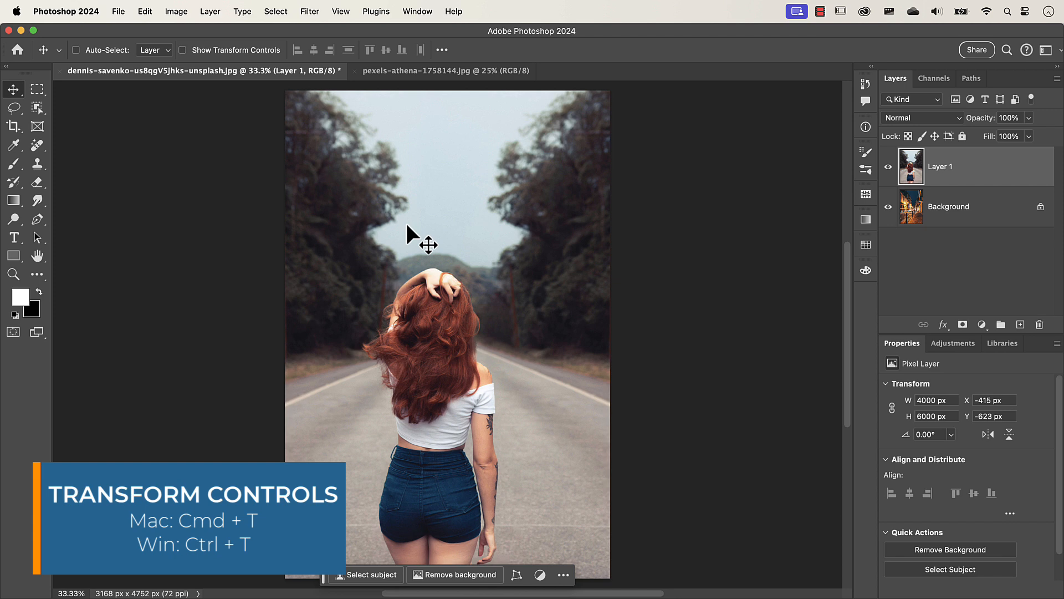
Scale the model layer proportionally from its centre to about 81% with Free Transform, and apply the change
{"action": "key", "text": "super"}
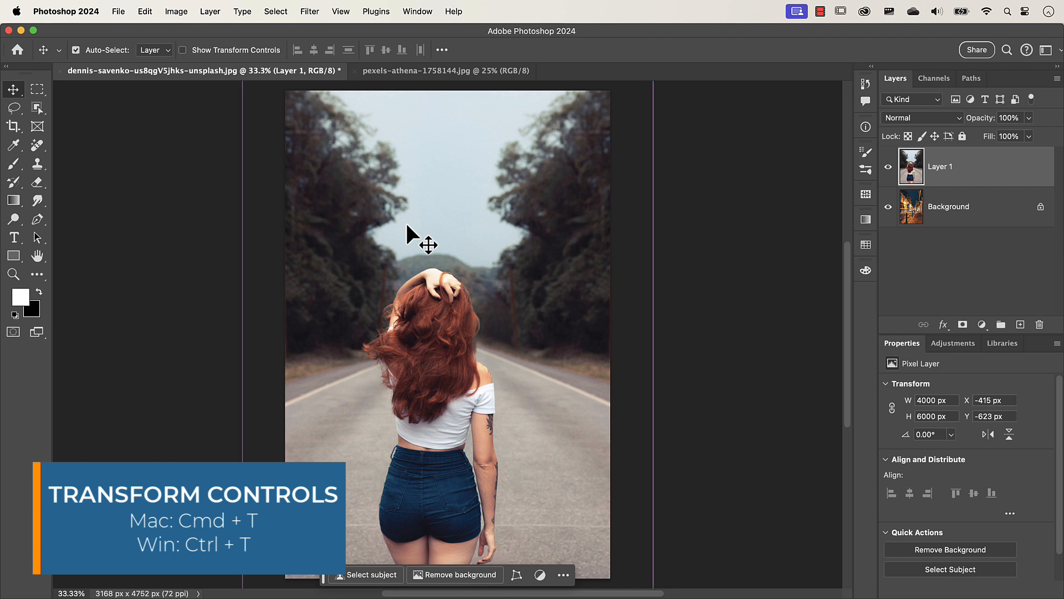
{"action": "key", "text": "super+t"}
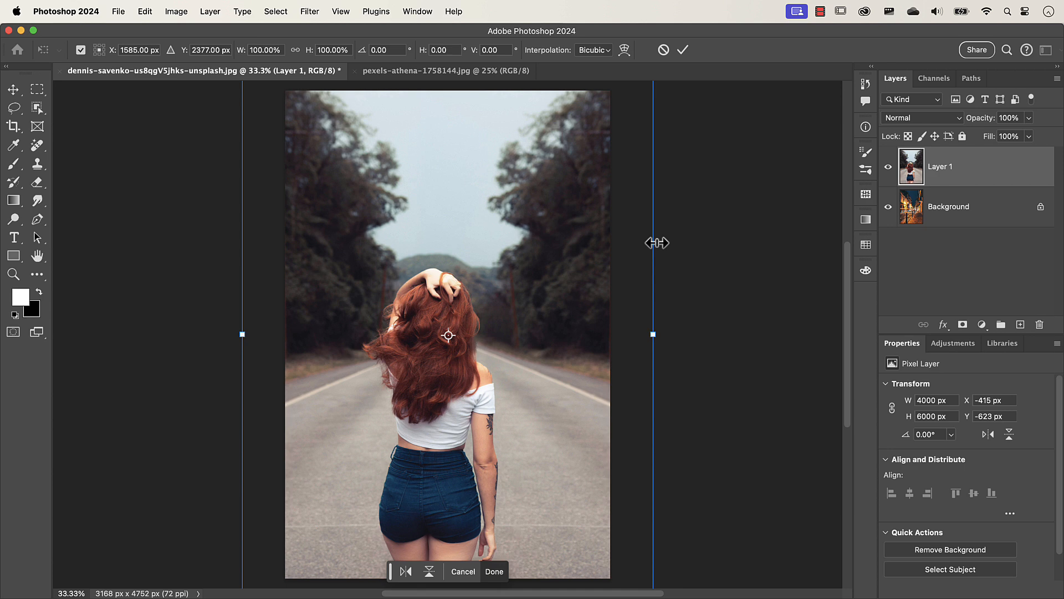
{"action": "key", "text": "super+0"}
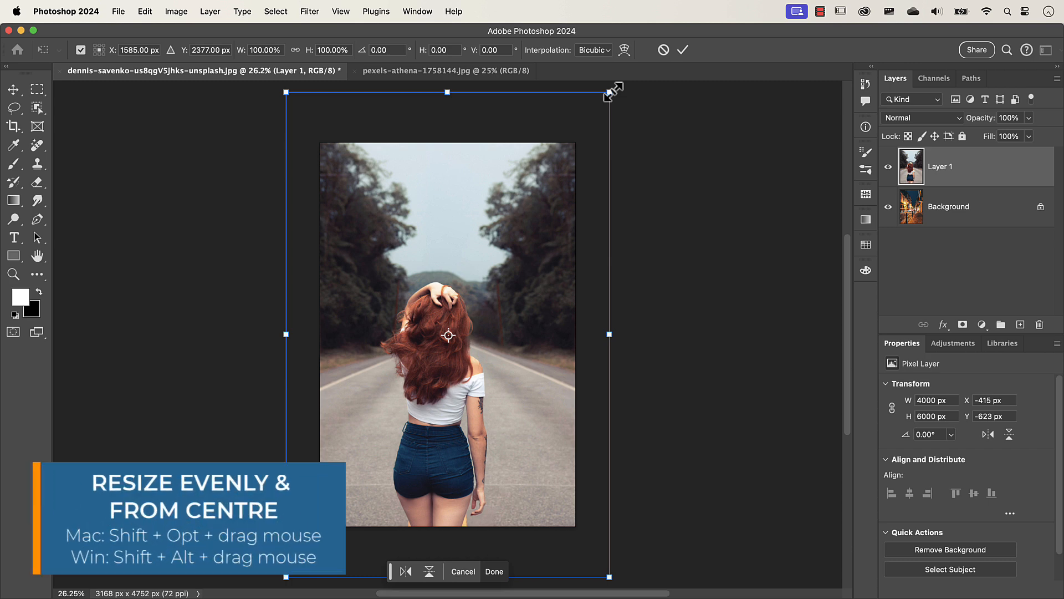
{"action": "left_click_drag", "start_coordinate": [610, 92], "coordinate": [579, 138]}
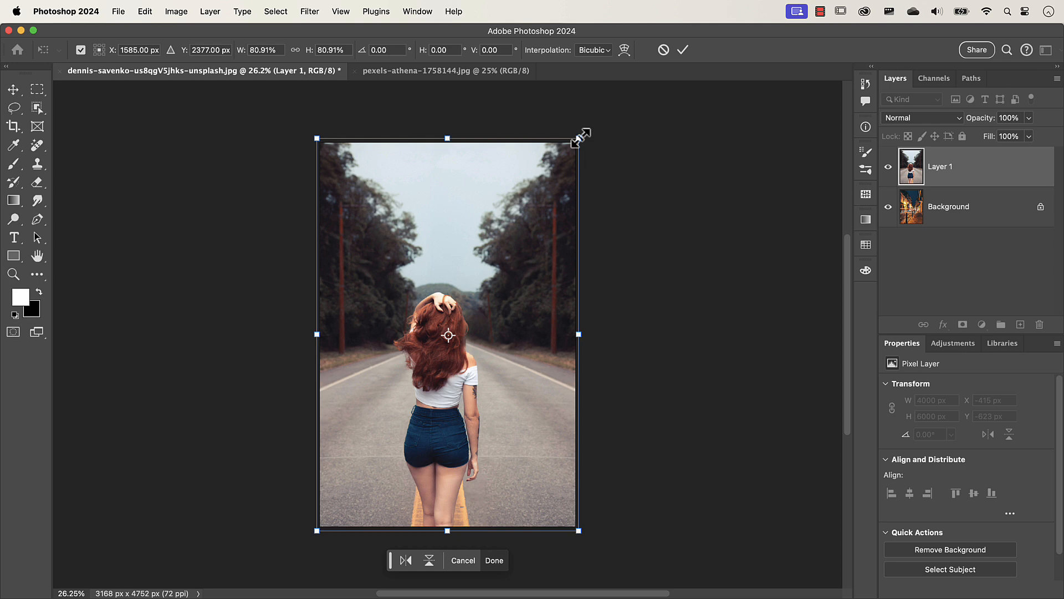
{"action": "left_click", "coordinate": [682, 54]}
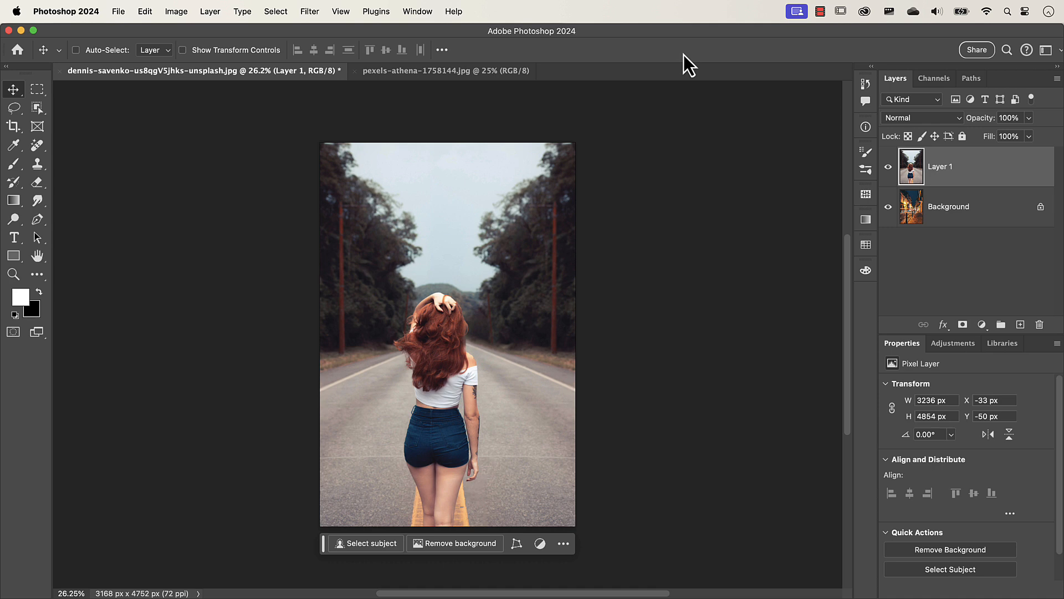
Rename the model photo's layer as Model
{"action": "double_click", "coordinate": [943, 166]}
{"action": "type", "text": "Model"}
{"action": "key", "text": "Return"}
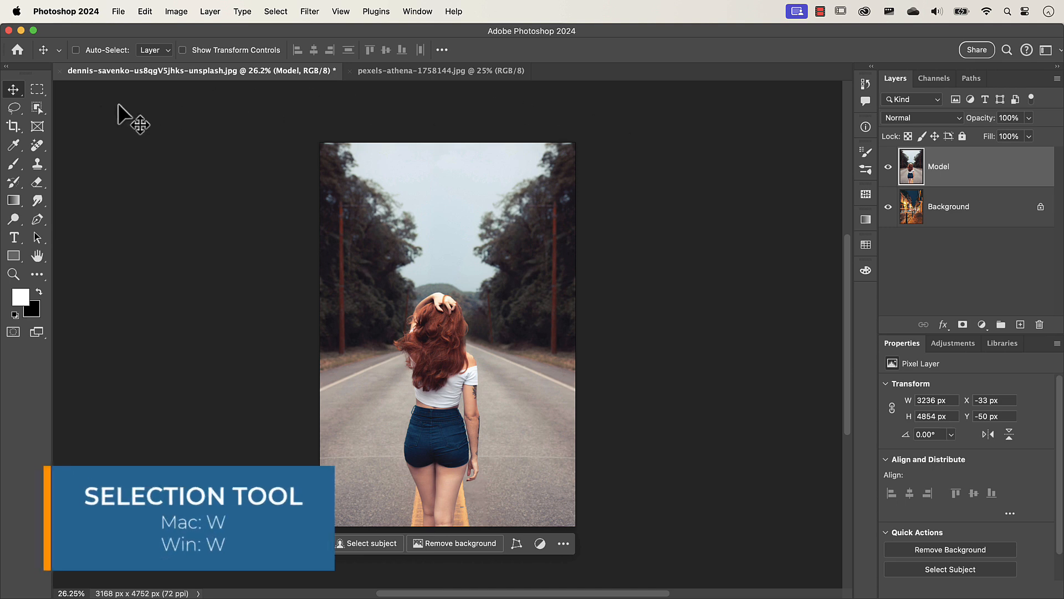
Select the woman on the Model layer with the Object Selection tool
{"action": "left_click", "coordinate": [39, 111]}
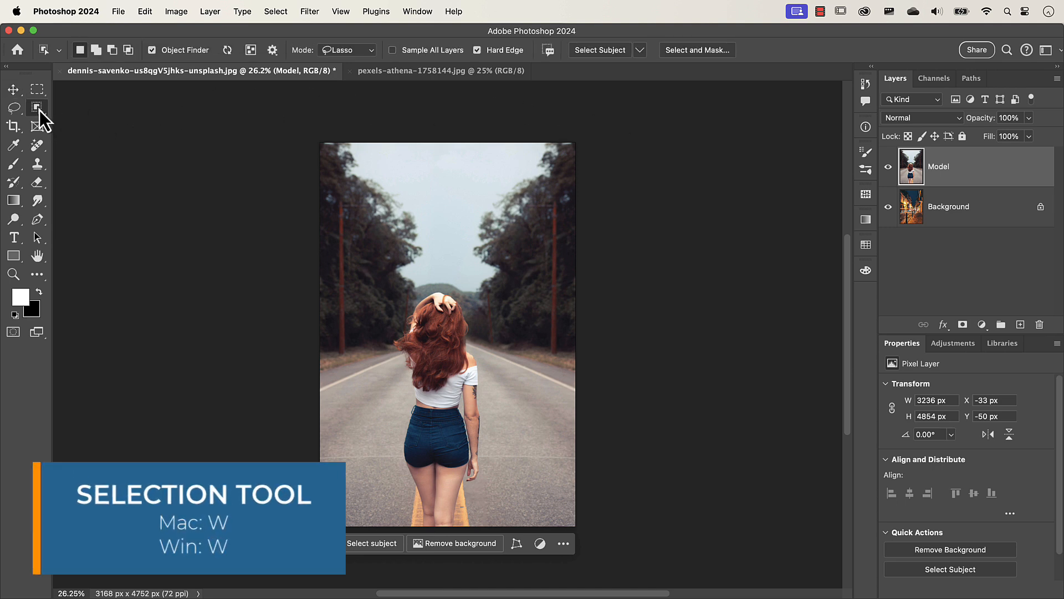
{"action": "left_click", "coordinate": [421, 365]}
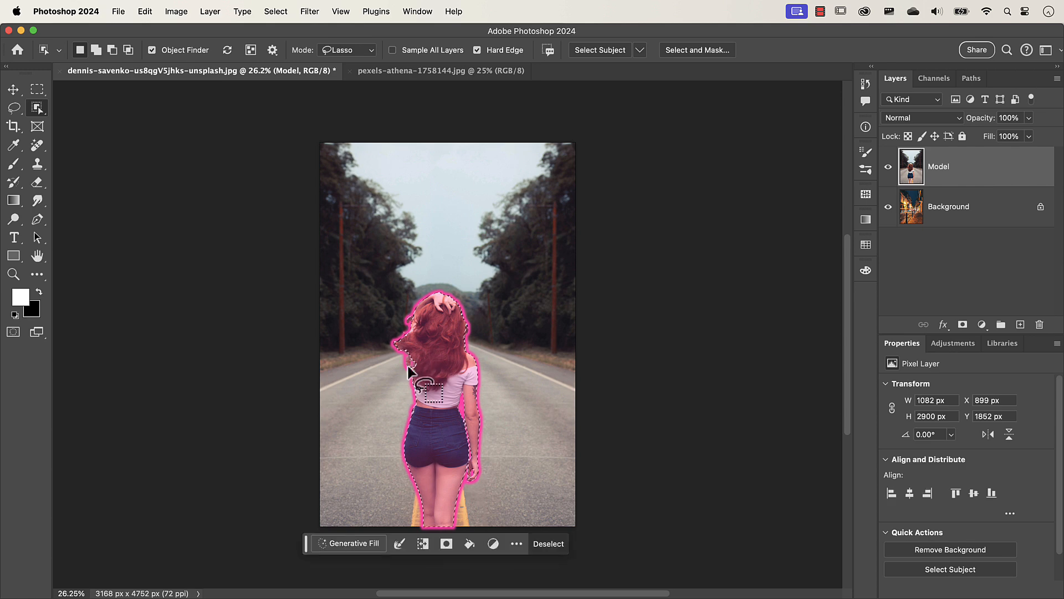
Subtract the small background gap behind the belt loop at the shorts' waistband from the selection
{"action": "key", "text": "alt"}
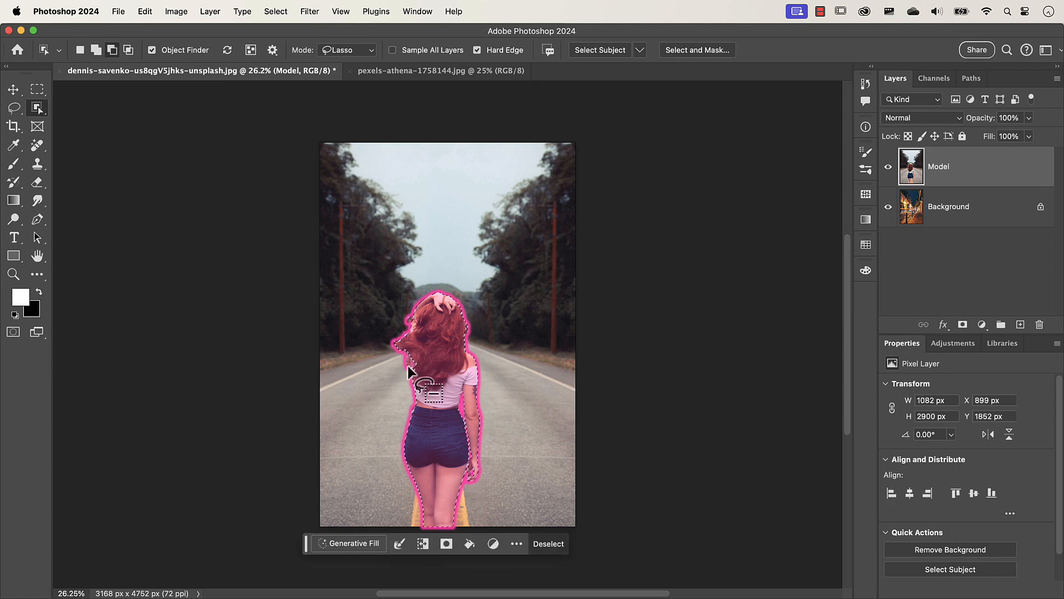
{"action": "scroll", "coordinate": [408, 368], "scroll_direction": "up", "scroll_amount": 8}
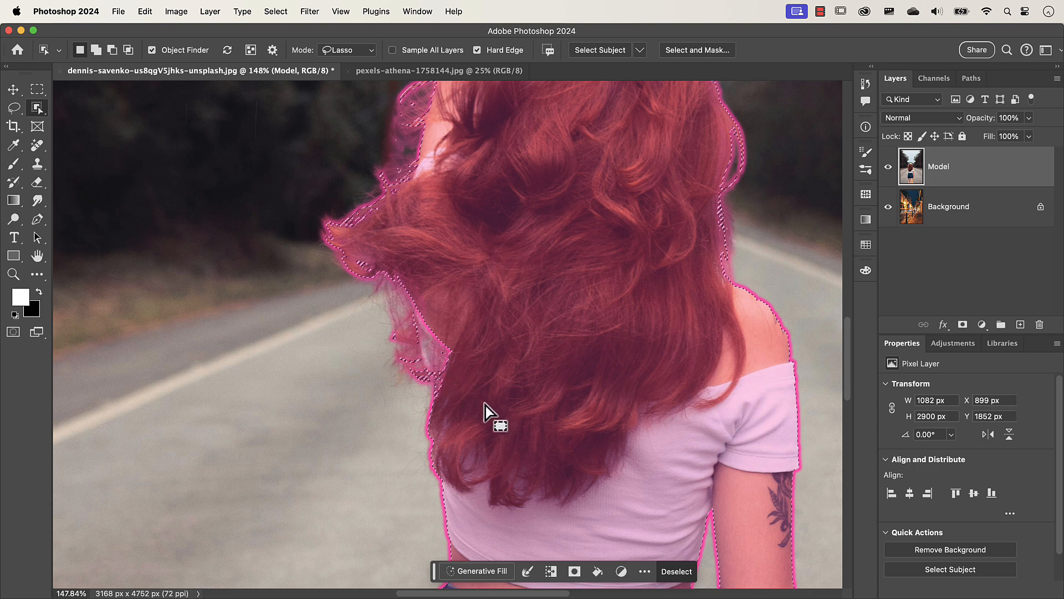
{"action": "scroll", "coordinate": [521, 450], "scroll_direction": "down", "scroll_amount": 5}
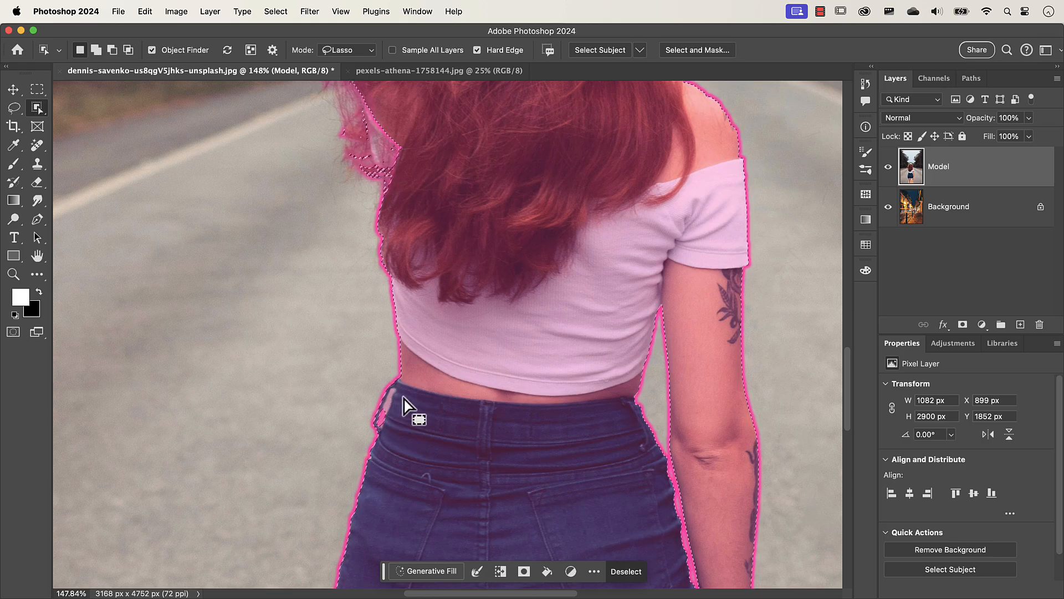
{"action": "key", "text": "alt"}
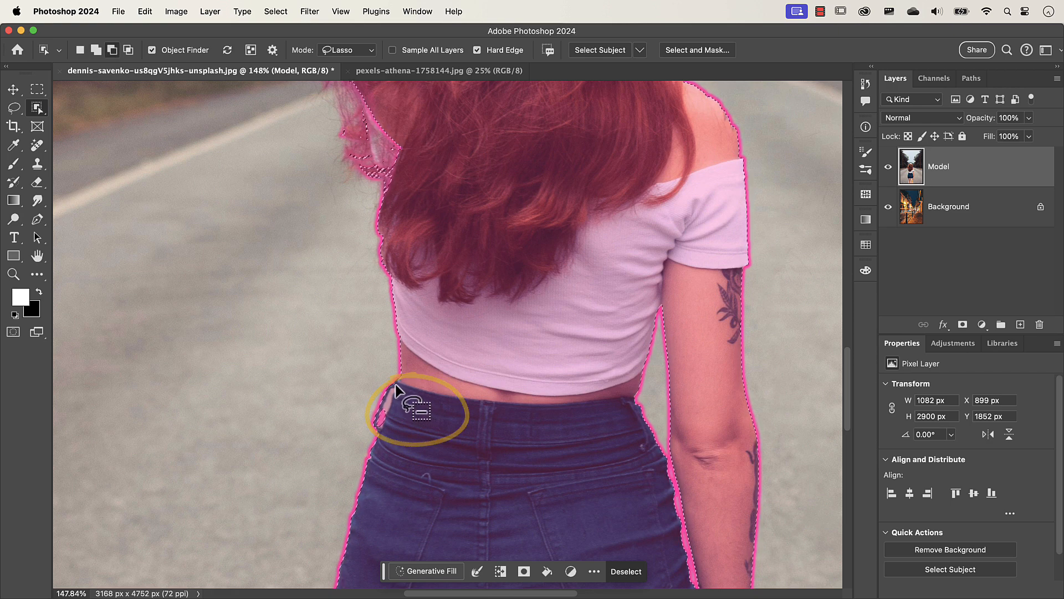
{"action": "mouse_move", "coordinate": [393, 386]}
{"action": "left_mouse_down"}
{"action": "mouse_move", "coordinate": [378, 409]}
{"action": "mouse_move", "coordinate": [382, 435]}
{"action": "mouse_move", "coordinate": [399, 388]}
{"action": "mouse_move", "coordinate": [398, 403]}
{"action": "left_mouse_up"}
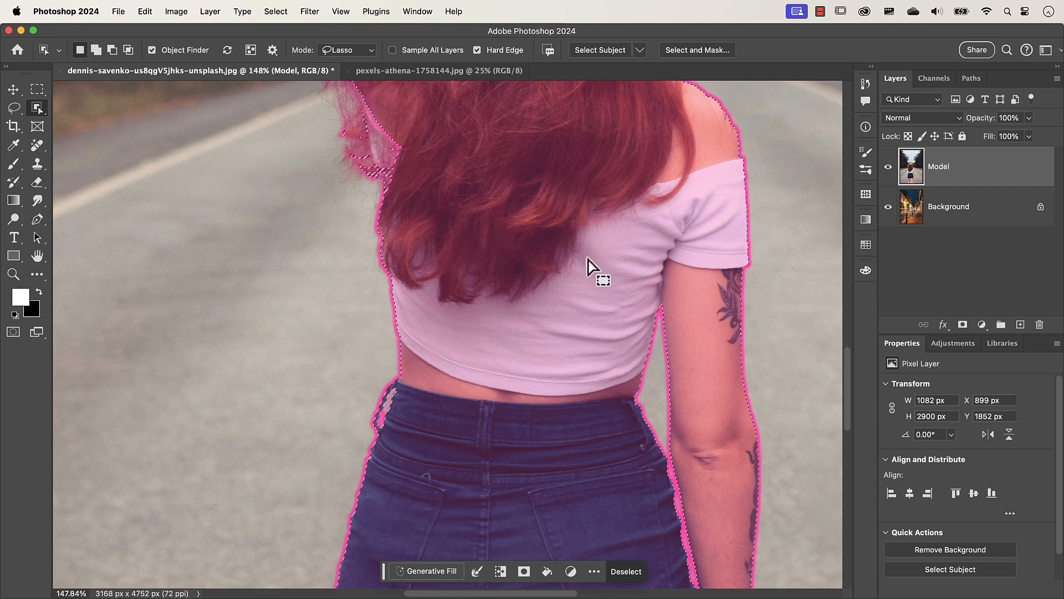
Add the missed area beneath the windblown hair to the selection, and turn the selection into the Model layer's mask
{"action": "key", "text": "space"}
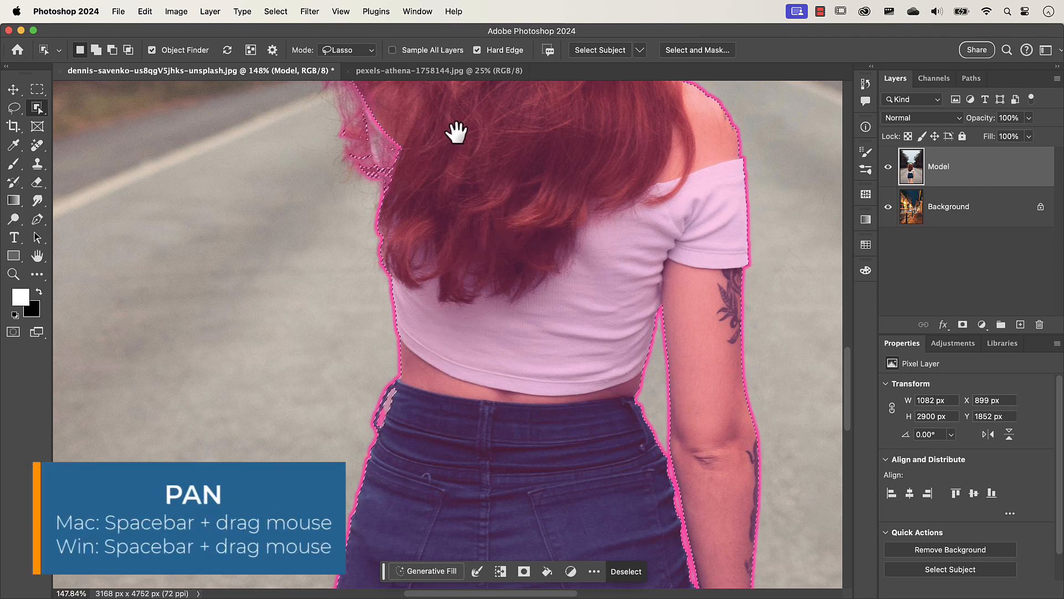
{"action": "left_click_drag", "start_coordinate": [456, 131], "coordinate": [442, 349]}
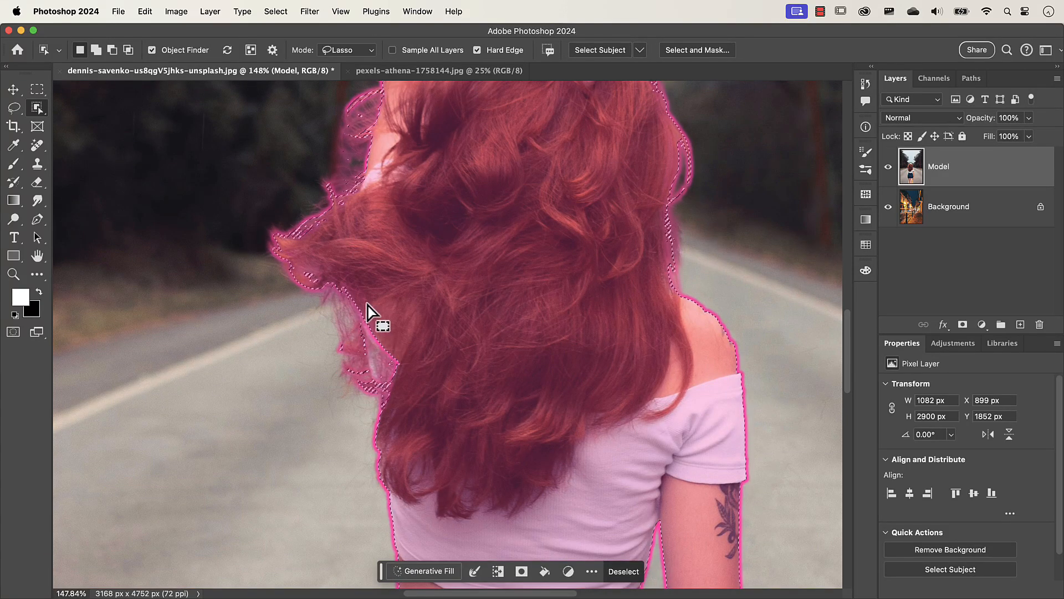
{"action": "key", "text": "shift"}
{"action": "mouse_move", "coordinate": [368, 304]}
{"action": "left_mouse_down"}
{"action": "mouse_move", "coordinate": [360, 340]}
{"action": "mouse_move", "coordinate": [383, 387]}
{"action": "mouse_move", "coordinate": [403, 386]}
{"action": "mouse_move", "coordinate": [416, 367]}
{"action": "left_mouse_up"}
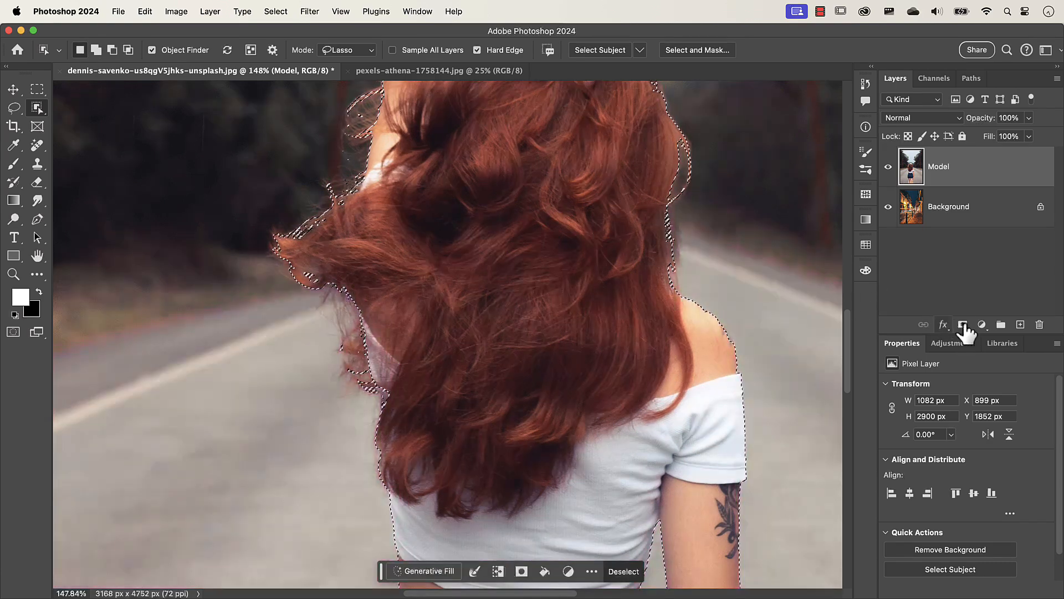
{"action": "left_click", "coordinate": [964, 326]}
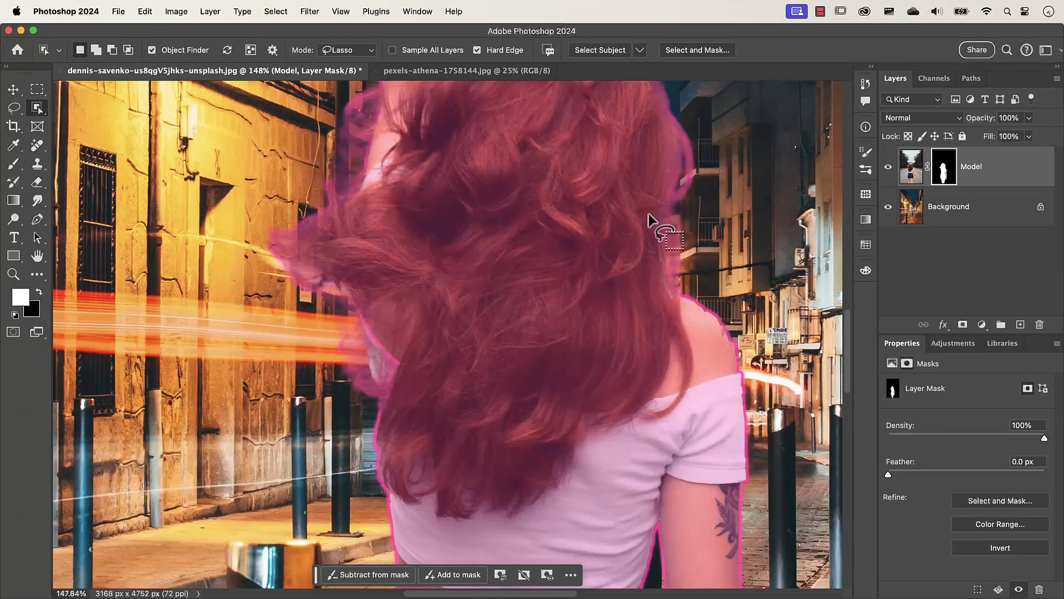
Open the Model layer's mask in Select and Mask and set the view mode to Black & White
{"action": "left_click_drag", "start_coordinate": [644, 193], "coordinate": [637, 314]}
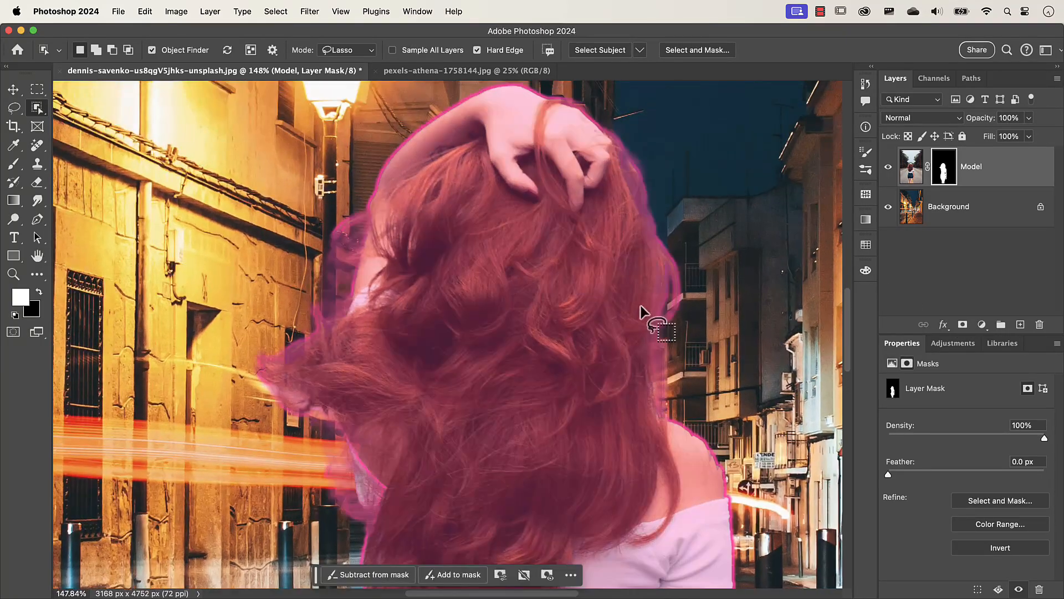
{"action": "key", "text": "v"}
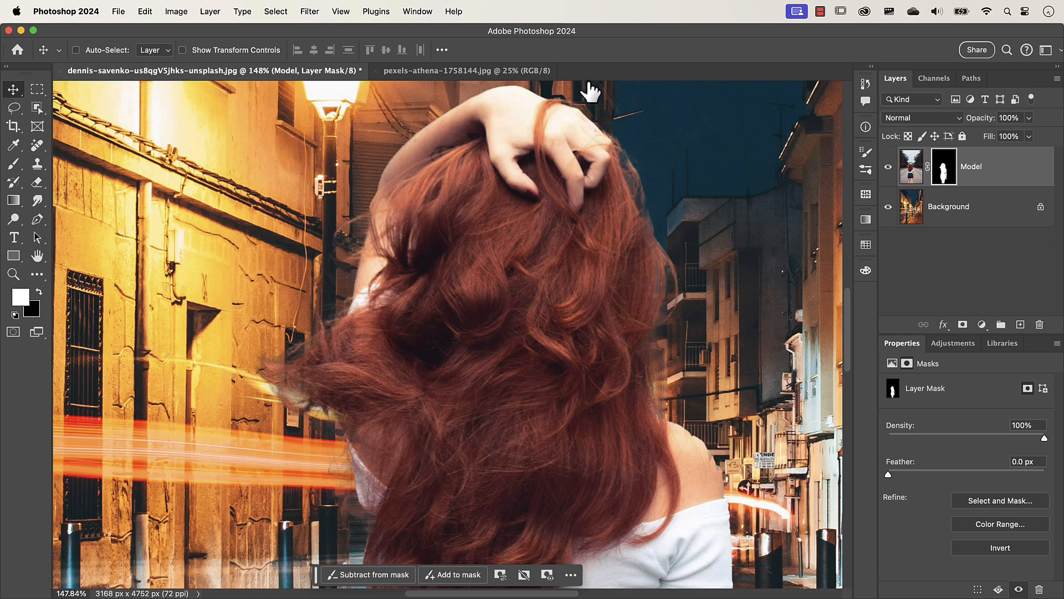
{"action": "key", "text": "super+alt+r"}
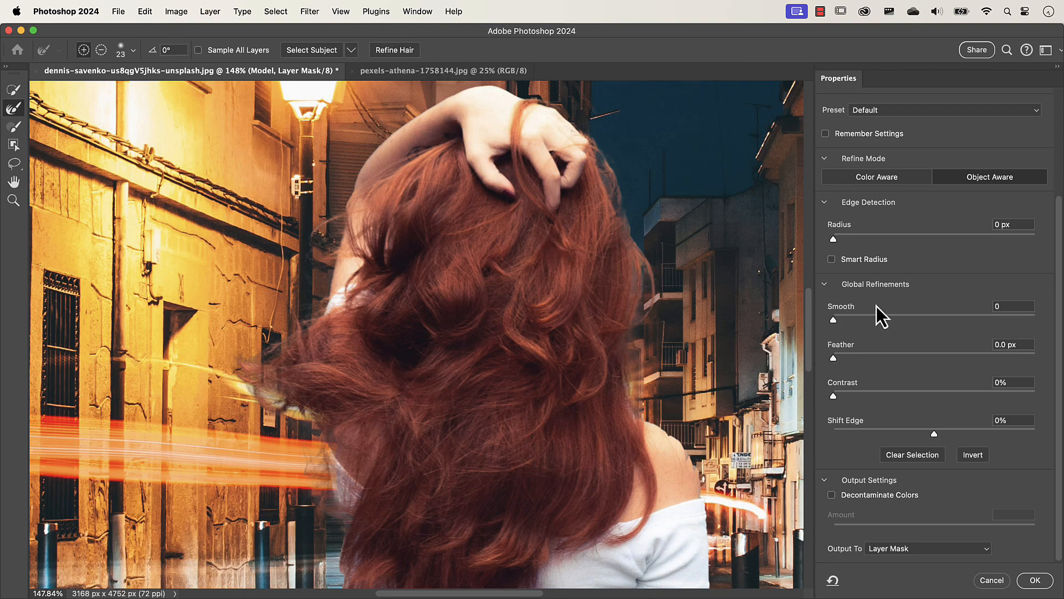
{"action": "scroll", "coordinate": [877, 306], "scroll_direction": "up", "scroll_amount": 5}
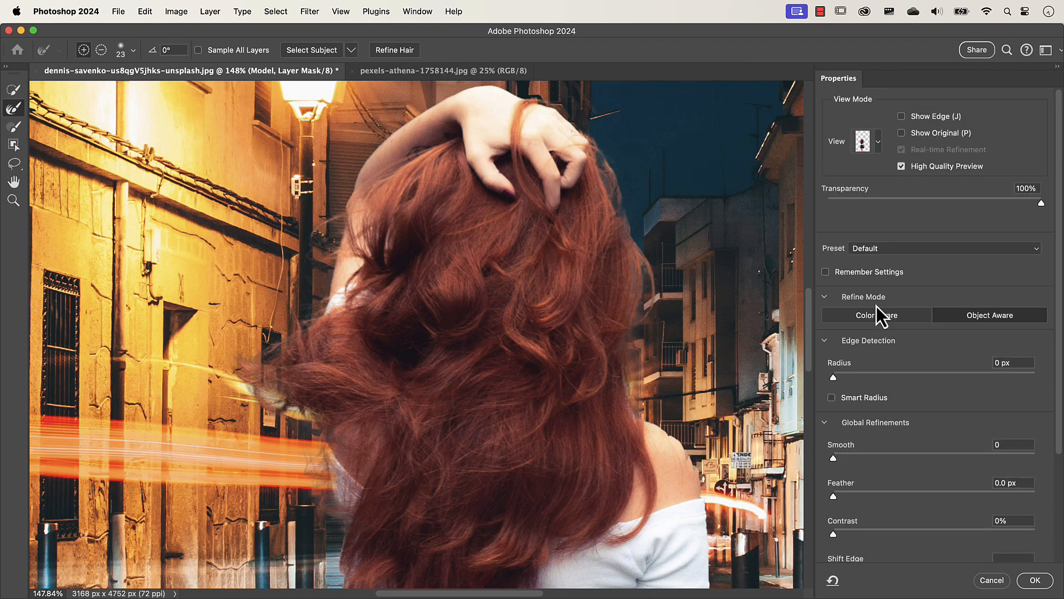
{"action": "left_click", "coordinate": [878, 144]}
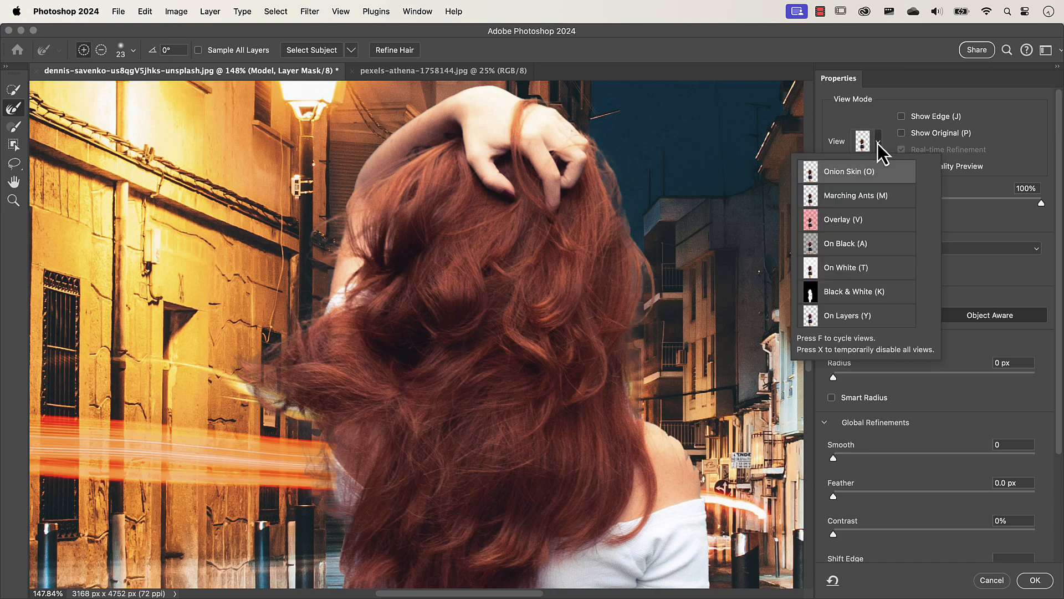
{"action": "left_click", "coordinate": [843, 292]}
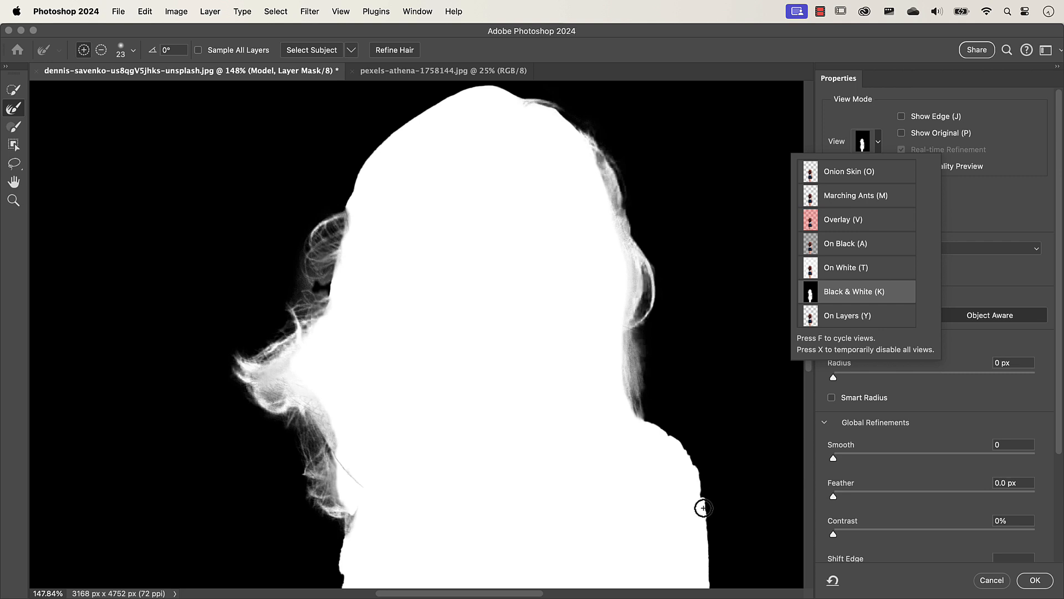
Refine the Model mask's edge with Smooth 15 and Feather 0.8 px, output to the layer mask
{"action": "left_click", "coordinate": [993, 287]}
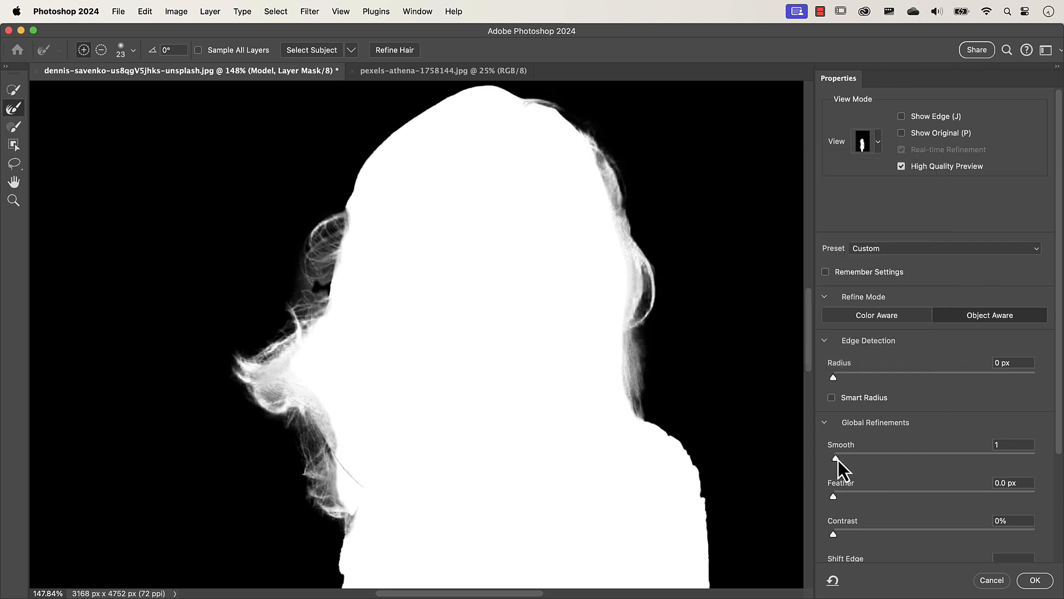
{"action": "left_click_drag", "start_coordinate": [836, 456], "coordinate": [863, 461]}
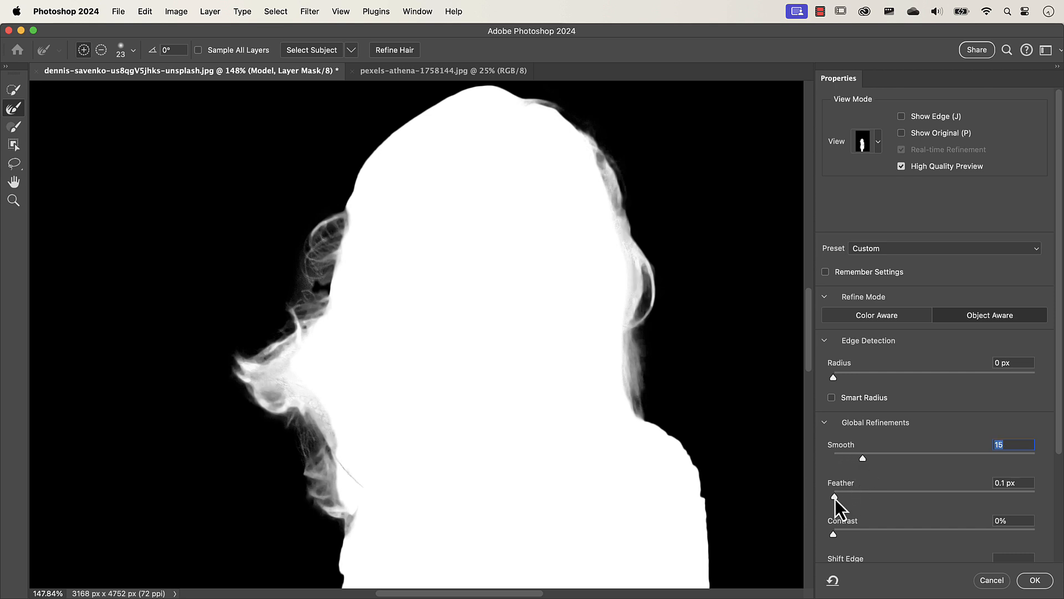
{"action": "mouse_move", "coordinate": [835, 499]}
{"action": "left_mouse_down"}
{"action": "mouse_move", "coordinate": [867, 500]}
{"action": "mouse_move", "coordinate": [842, 498]}
{"action": "left_mouse_up"}
{"action": "scroll", "coordinate": [908, 371], "scroll_direction": "down", "scroll_amount": 5}
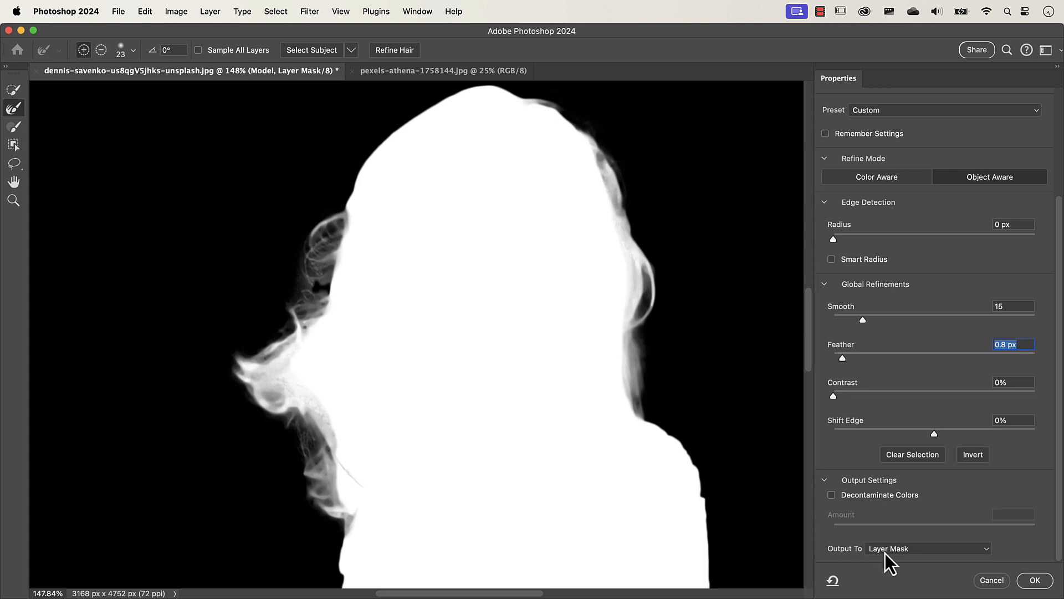
{"action": "left_click", "coordinate": [1035, 579]}
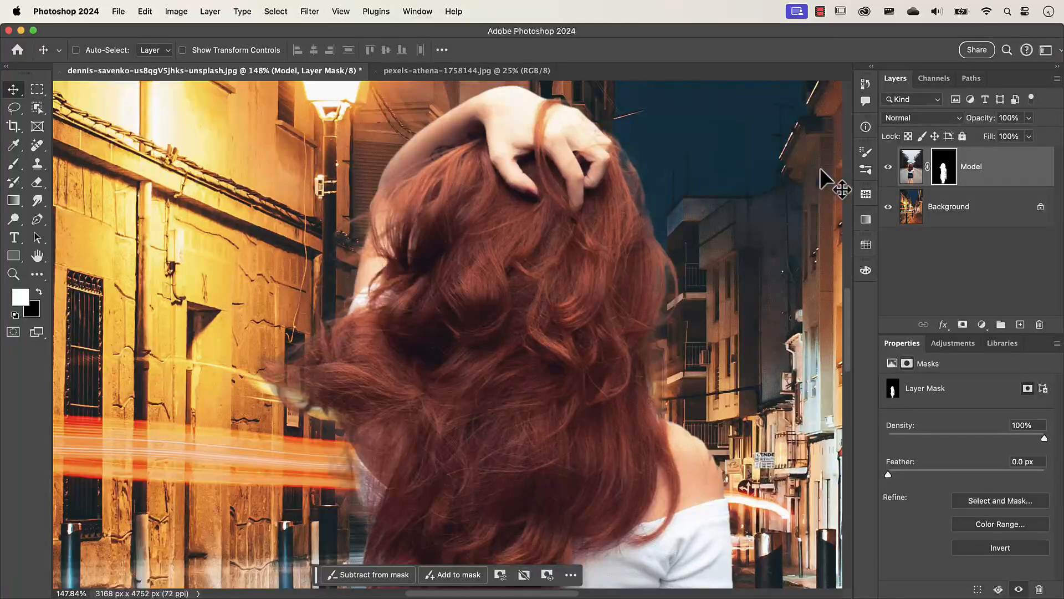
Show the Model layer's mask on its own and paint white over the hair edges with a brush in Overlay mode
{"action": "left_click", "coordinate": [944, 169], "text": "alt"}
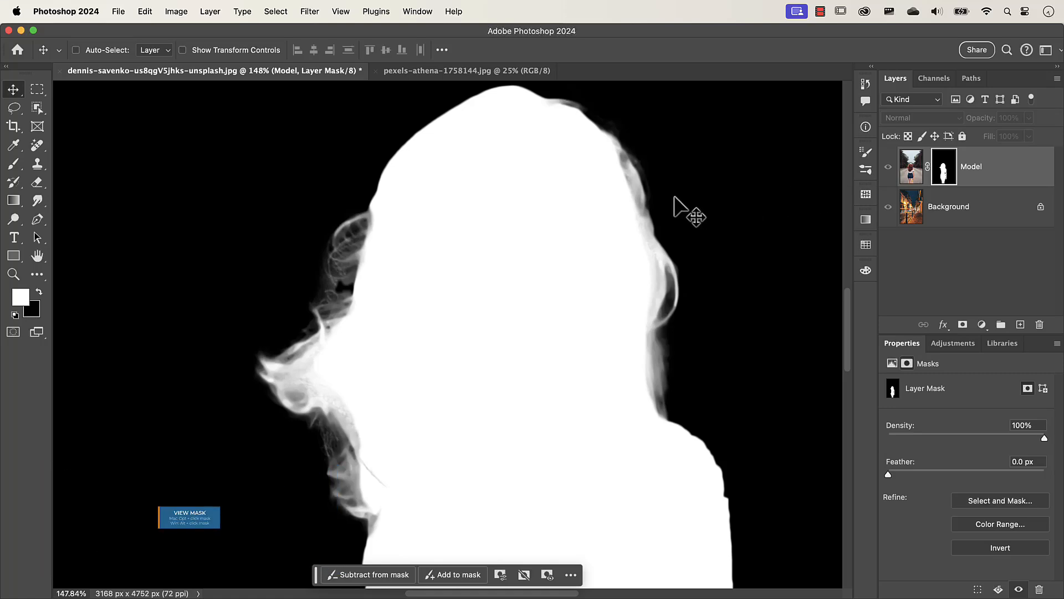
{"action": "key", "text": "b"}
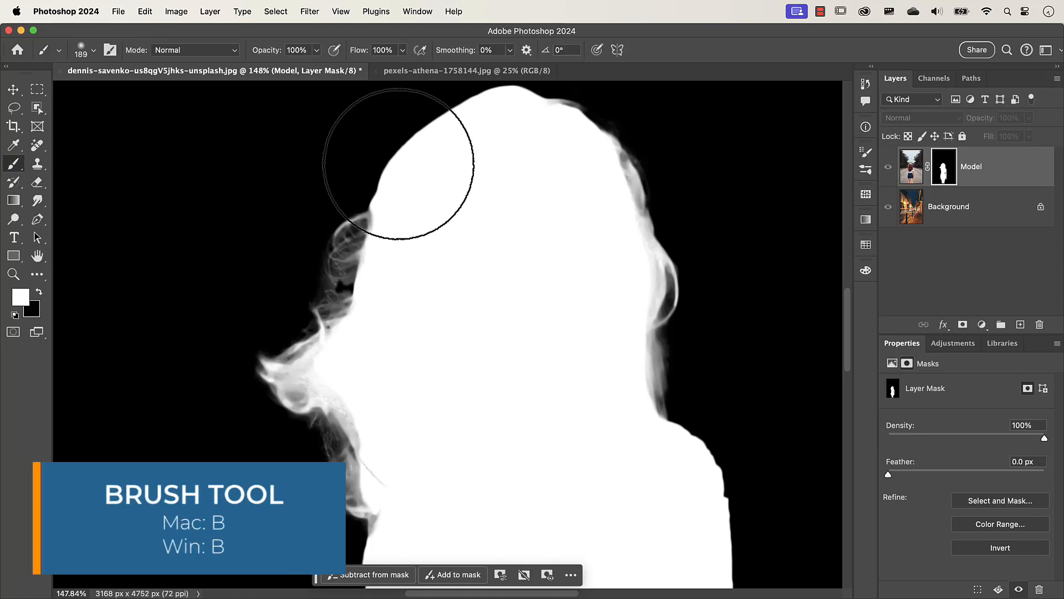
{"action": "left_click", "coordinate": [192, 53]}
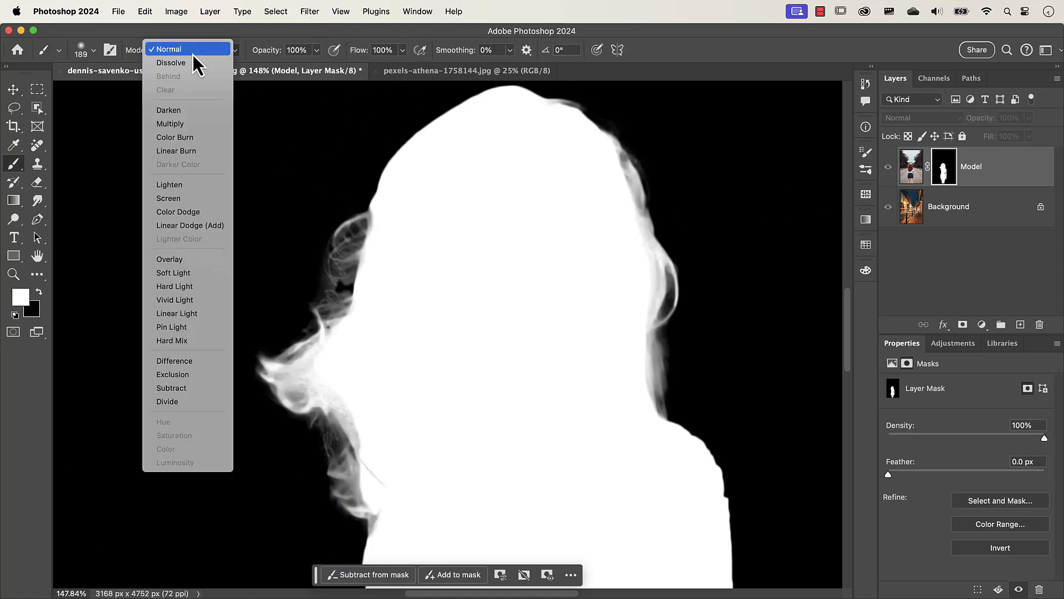
{"action": "left_click", "coordinate": [210, 264]}
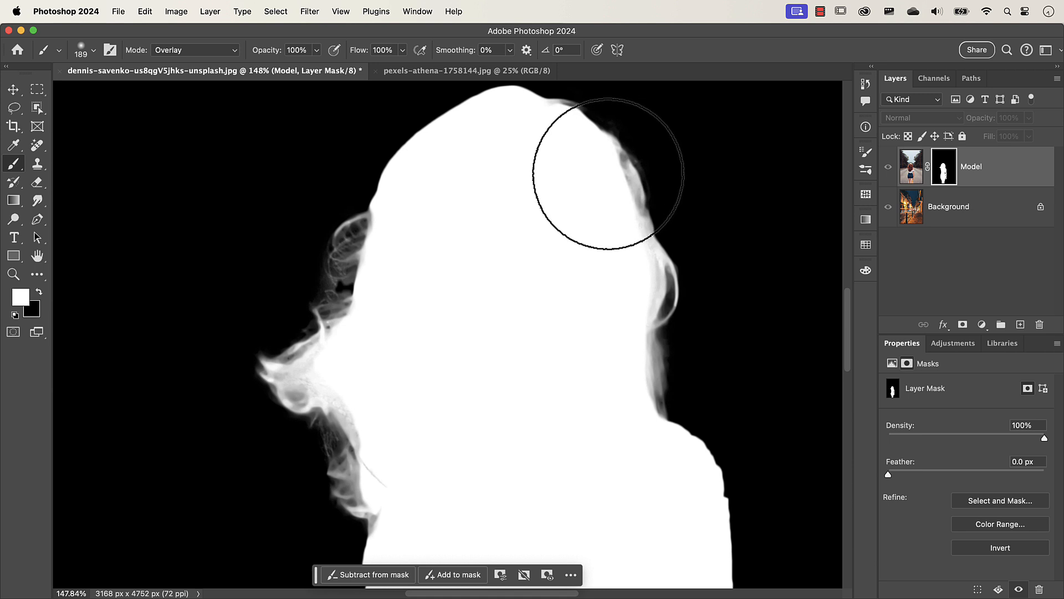
{"action": "mouse_move", "coordinate": [610, 172]}
{"action": "left_mouse_down"}
{"action": "mouse_move", "coordinate": [641, 280]}
{"action": "mouse_move", "coordinate": [630, 349]}
{"action": "mouse_move", "coordinate": [638, 400]}
{"action": "mouse_move", "coordinate": [604, 155]}
{"action": "mouse_move", "coordinate": [545, 121]}
{"action": "mouse_move", "coordinate": [603, 158]}
{"action": "mouse_move", "coordinate": [606, 195]}
{"action": "left_mouse_up"}
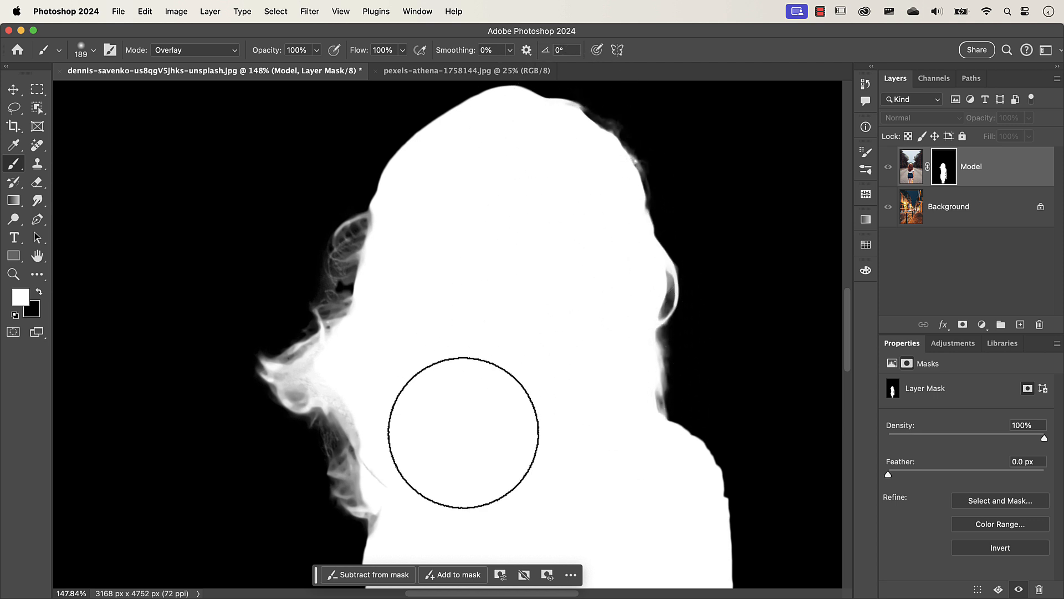
{"action": "mouse_move", "coordinate": [406, 233]}
{"action": "left_mouse_down"}
{"action": "mouse_move", "coordinate": [372, 232]}
{"action": "mouse_move", "coordinate": [359, 248]}
{"action": "mouse_move", "coordinate": [344, 334]}
{"action": "mouse_move", "coordinate": [351, 397]}
{"action": "mouse_move", "coordinate": [380, 410]}
{"action": "mouse_move", "coordinate": [407, 463]}
{"action": "mouse_move", "coordinate": [402, 480]}
{"action": "mouse_move", "coordinate": [518, 392]}
{"action": "mouse_move", "coordinate": [596, 373]}
{"action": "left_mouse_up"}
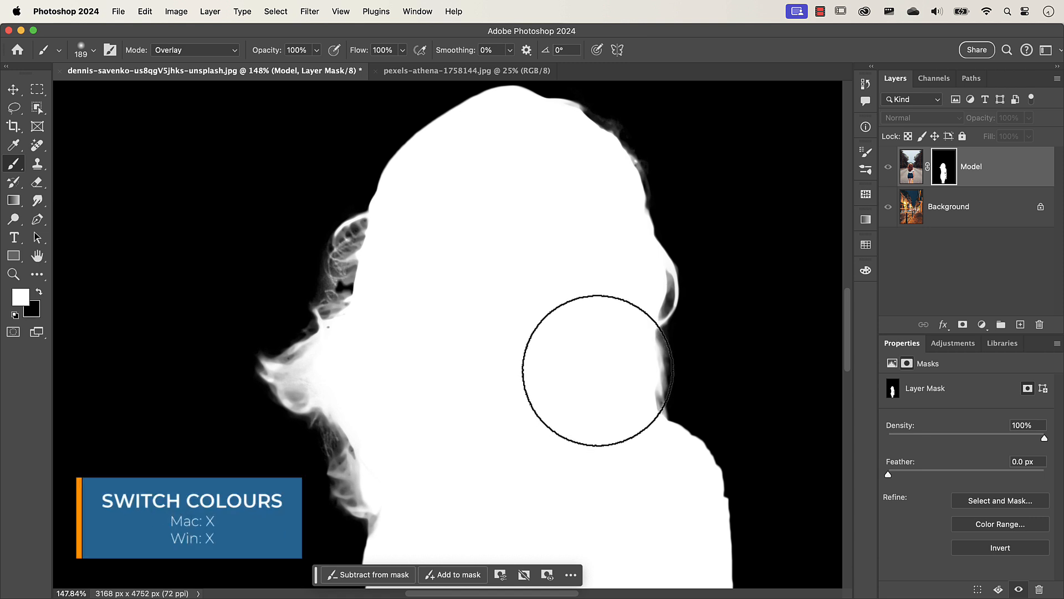
Paint black in Overlay mode along the hair's outer edge, reducing the brush to 70 for fine gaps, and return to the image view
{"action": "key", "text": "x"}
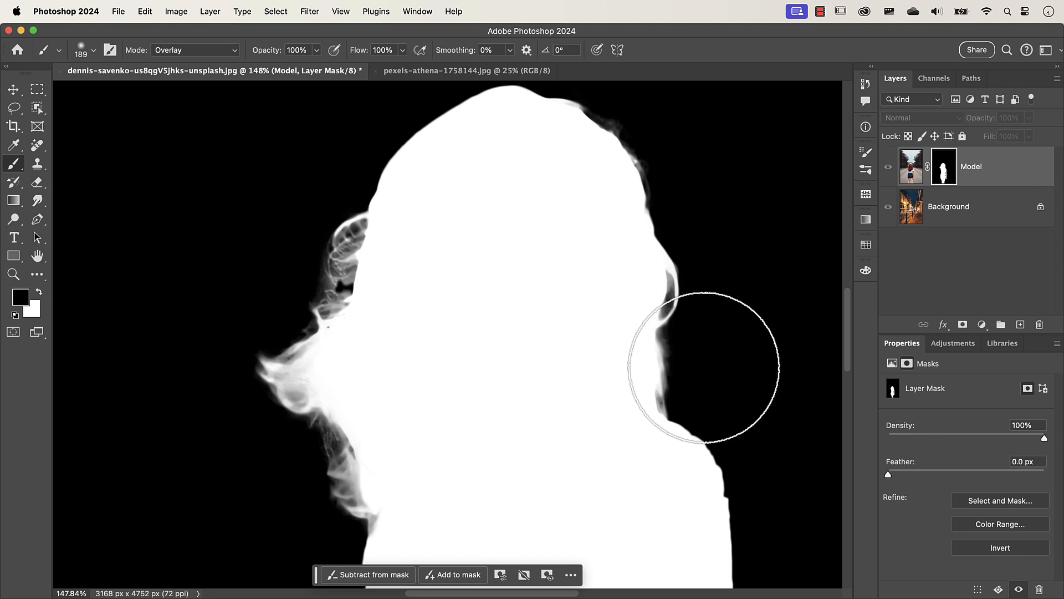
{"action": "left_click_drag", "start_coordinate": [694, 355], "coordinate": [699, 372]}
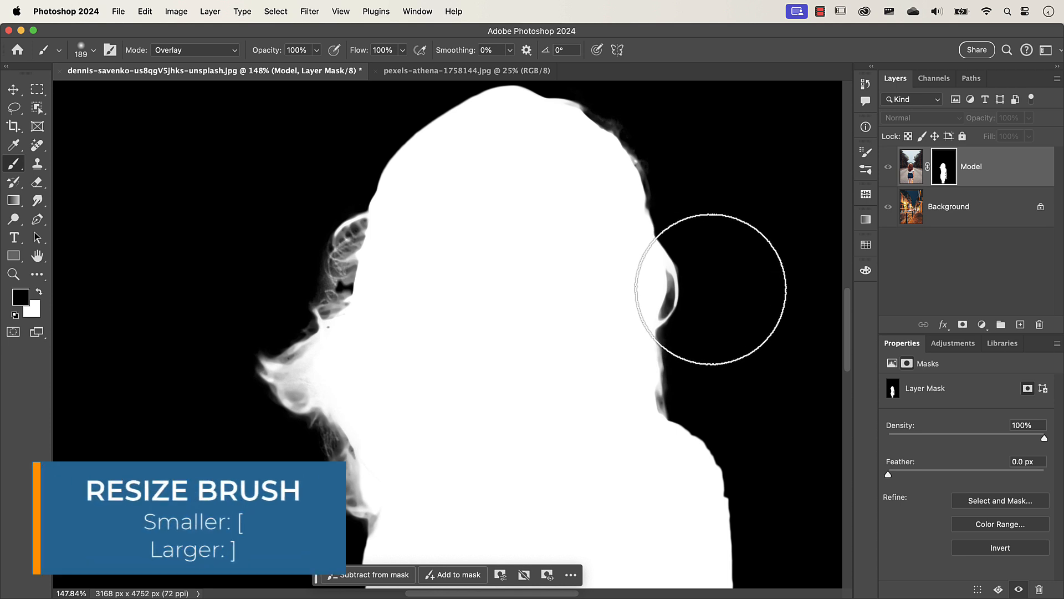
{"action": "key", "text": "bracketleft"}
{"action": "key", "text": "bracketleft"}
{"action": "key", "text": "bracketleft"}
{"action": "key", "text": "bracketleft"}
{"action": "key", "text": "bracketleft"}
{"action": "key", "text": "bracketleft"}
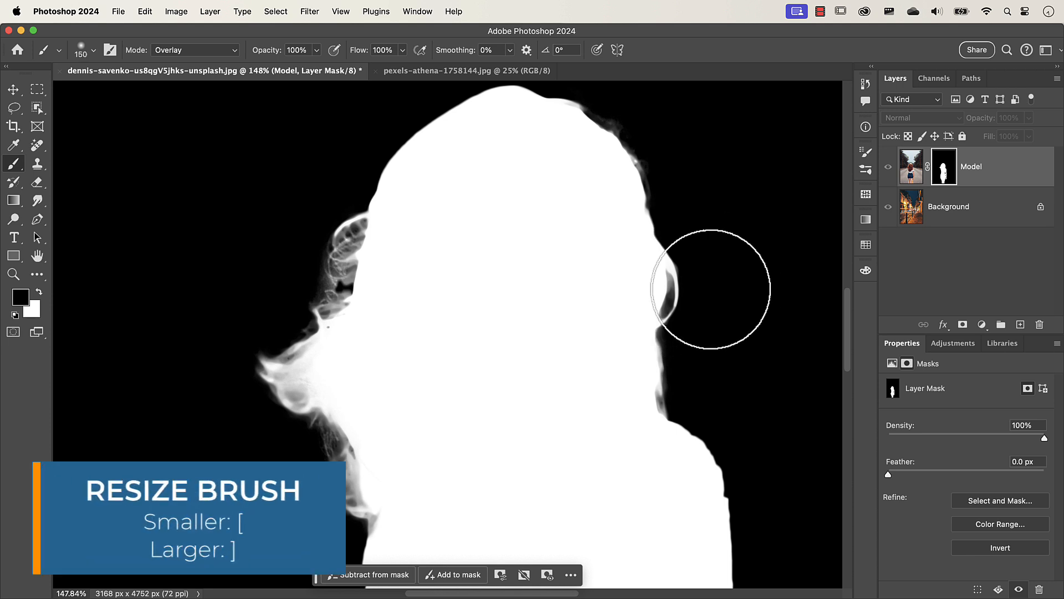
{"action": "key", "text": "bracketleft"}
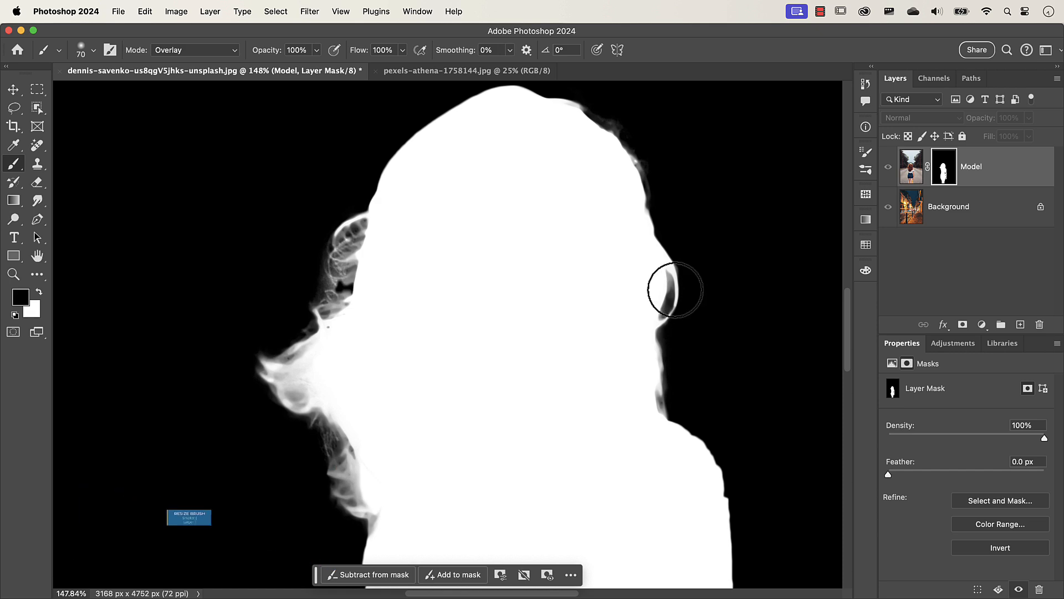
{"action": "mouse_move", "coordinate": [683, 149]}
{"action": "left_mouse_down"}
{"action": "mouse_move", "coordinate": [641, 162]}
{"action": "mouse_move", "coordinate": [596, 112]}
{"action": "left_mouse_up"}
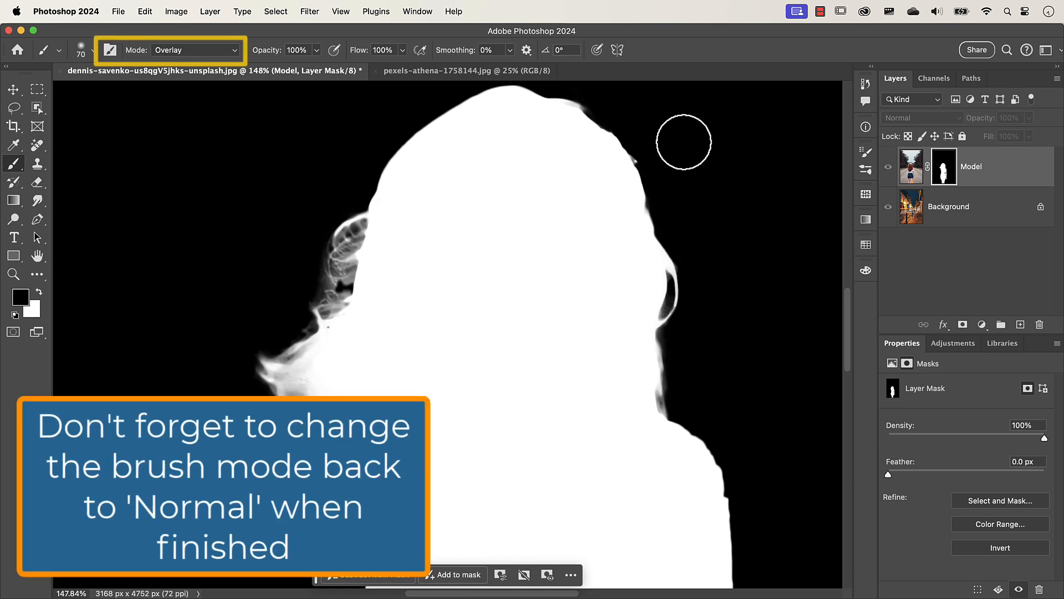
{"action": "left_click", "coordinate": [949, 179], "text": "alt"}
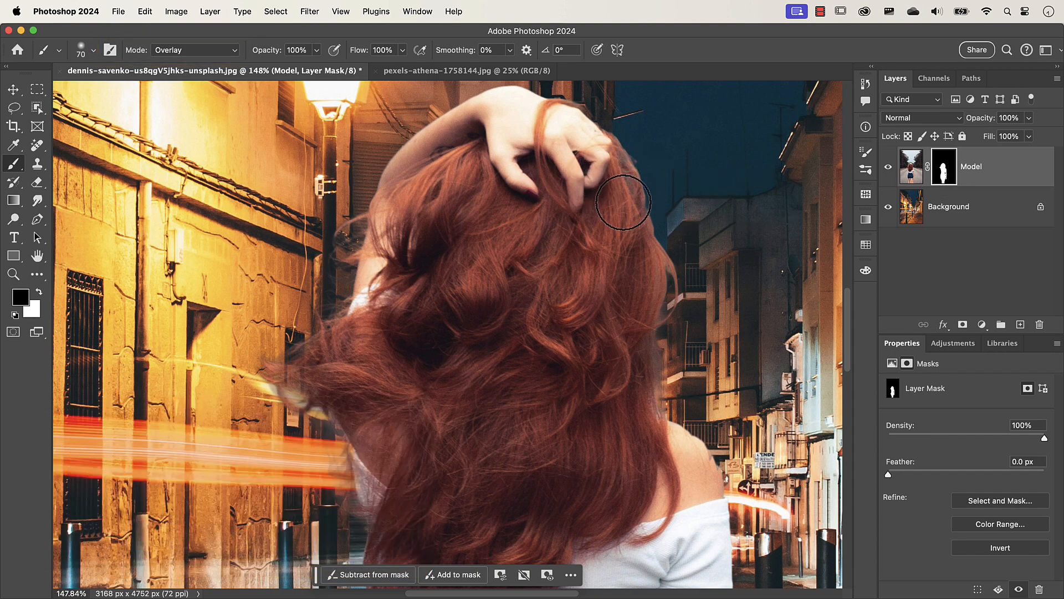
Move the masked woman from the street's centre onto the brick sidewalk beside the bollards
{"action": "key", "text": "super+0"}
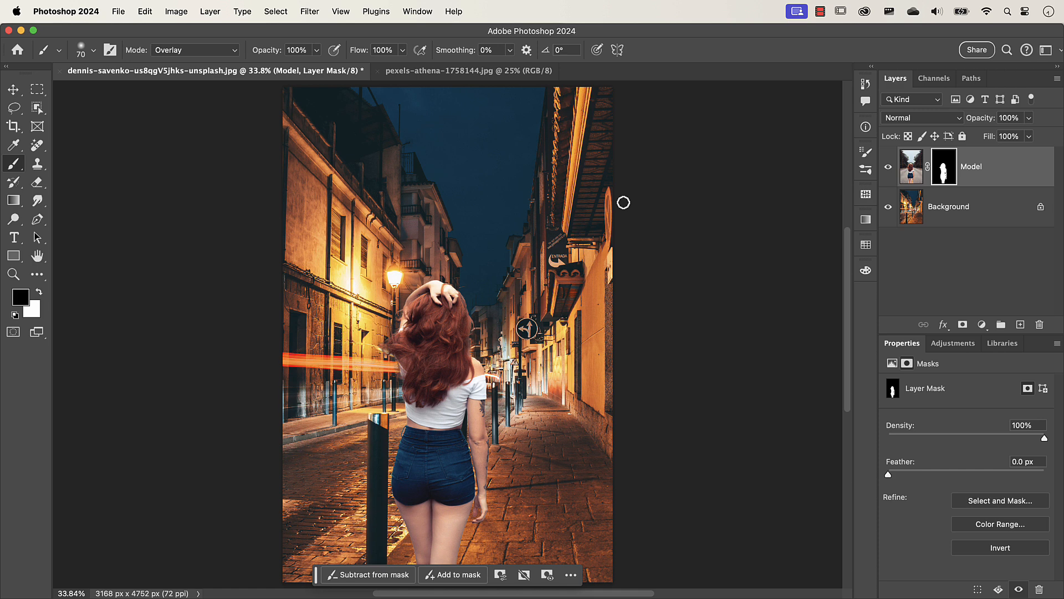
{"action": "key", "text": "v"}
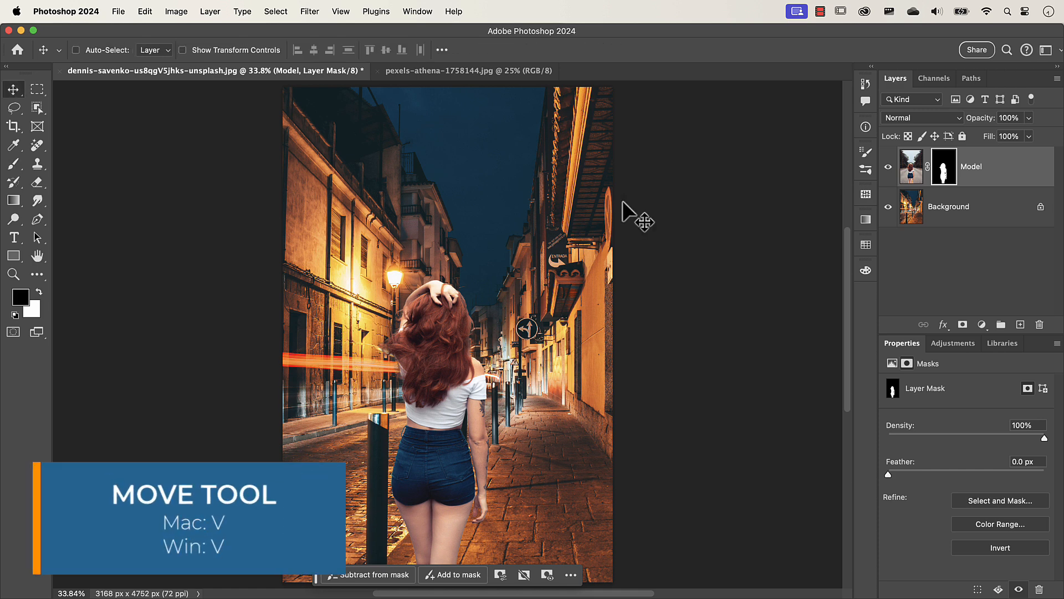
{"action": "left_click_drag", "start_coordinate": [439, 391], "coordinate": [527, 432]}
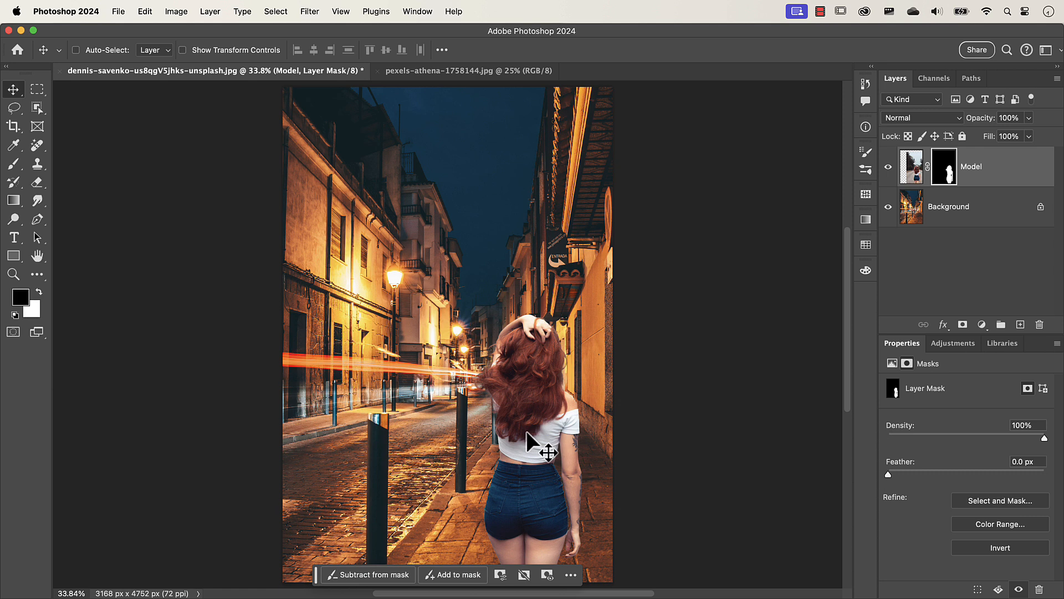
Hide the Model layer and make the Background layer active for drawing with the Line tool
{"action": "left_click", "coordinate": [888, 168]}
{"action": "left_click", "coordinate": [912, 207]}
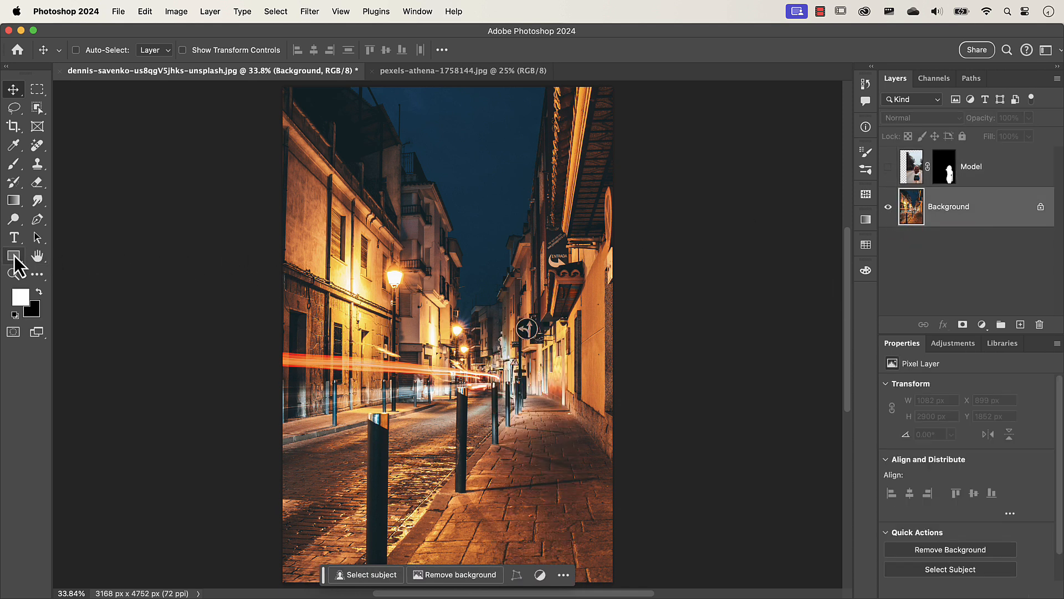
{"action": "left_click", "coordinate": [15, 259]}
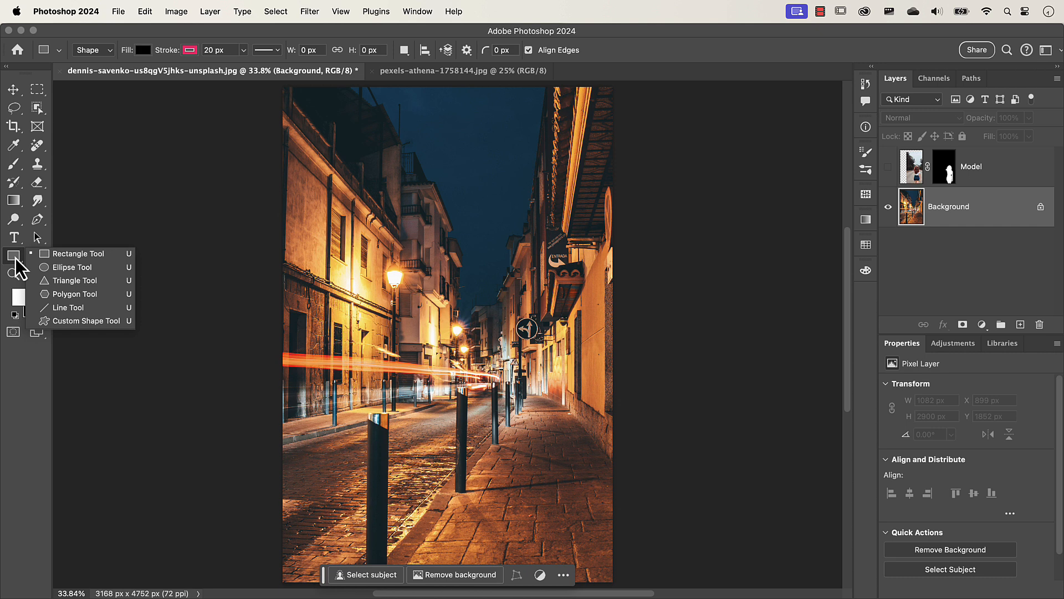
{"action": "left_click", "coordinate": [66, 308]}
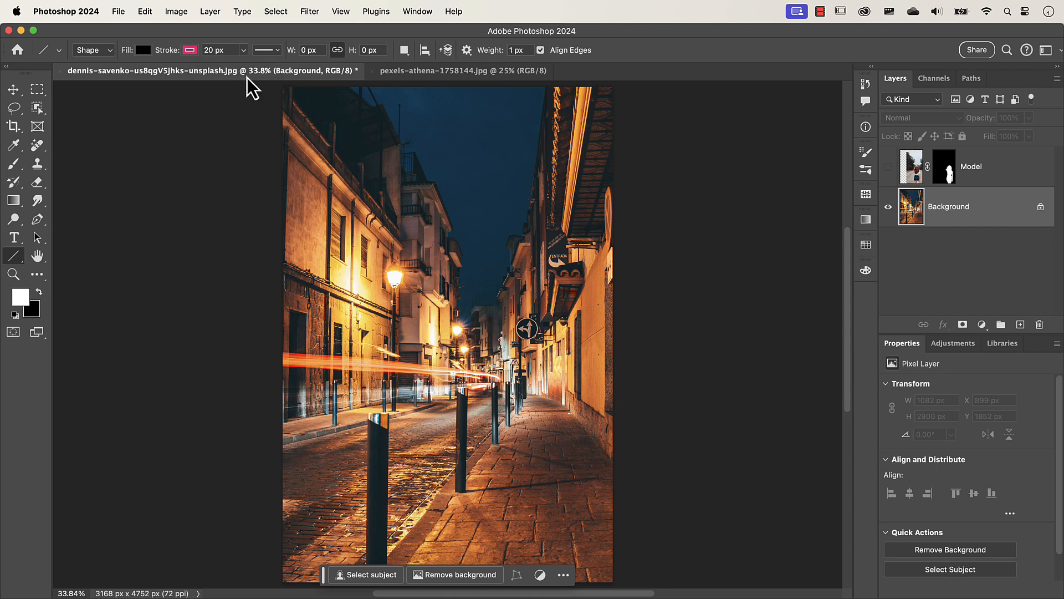
Set the line stroke to pink fb0070 with a width of 20 px
{"action": "left_click", "coordinate": [191, 51]}
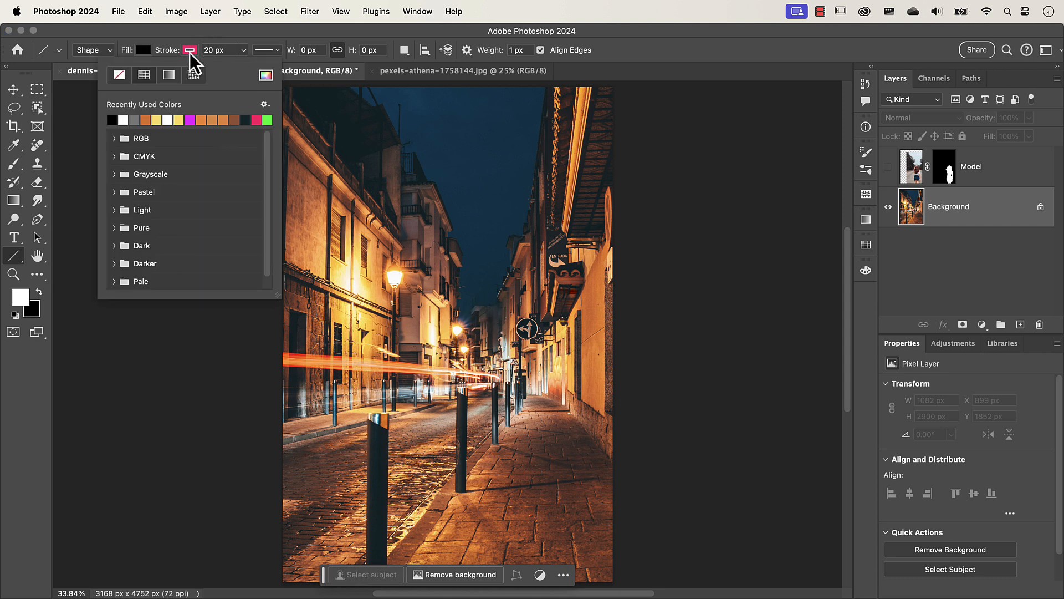
{"action": "left_click", "coordinate": [266, 75]}
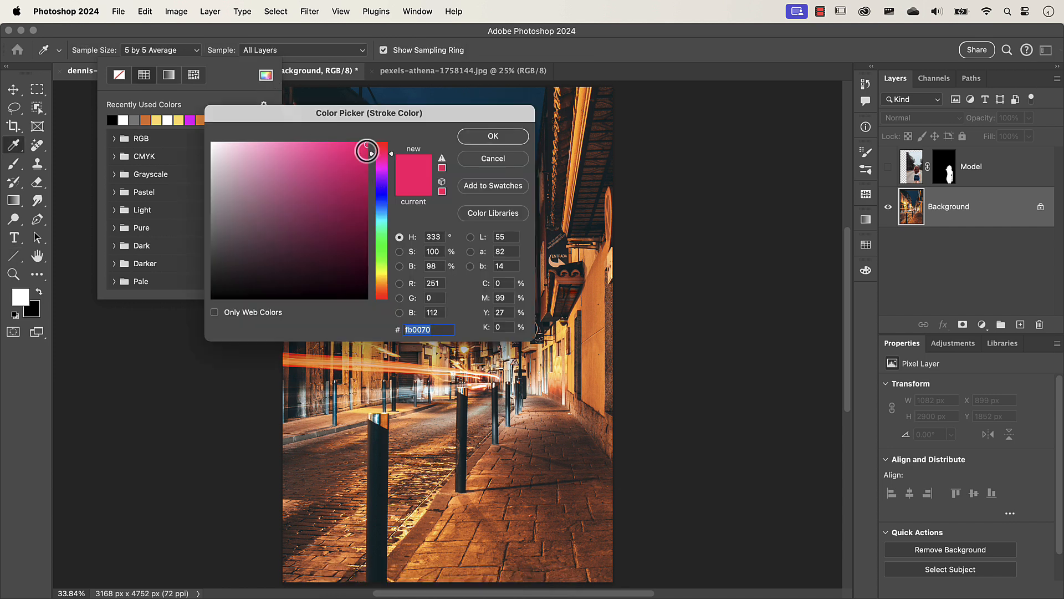
{"action": "left_click", "coordinate": [483, 139]}
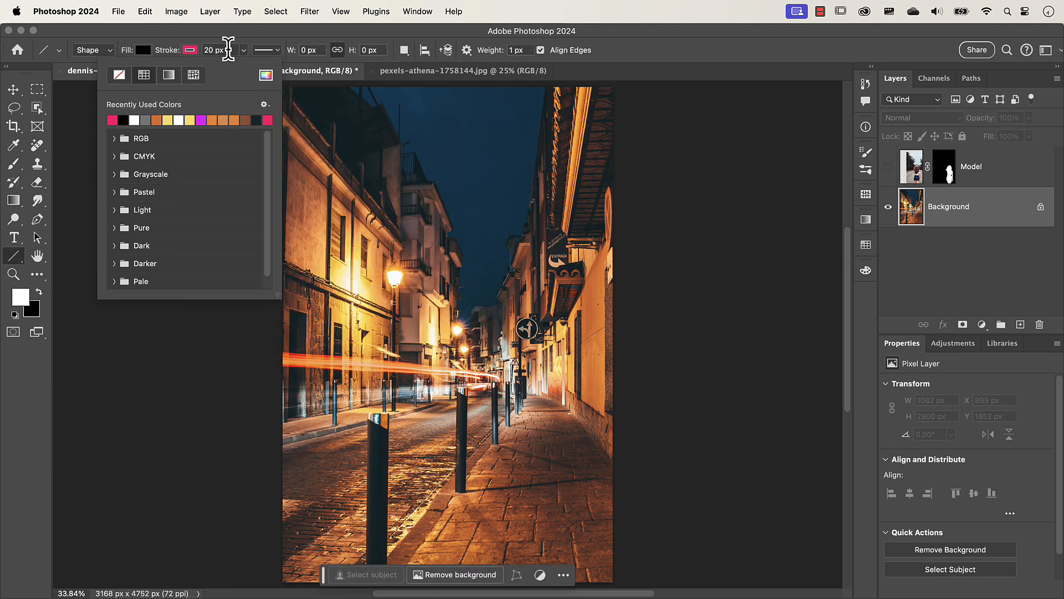
{"action": "left_click", "coordinate": [229, 49]}
{"action": "type", "text": "20 px"}
{"action": "key", "text": "Return"}
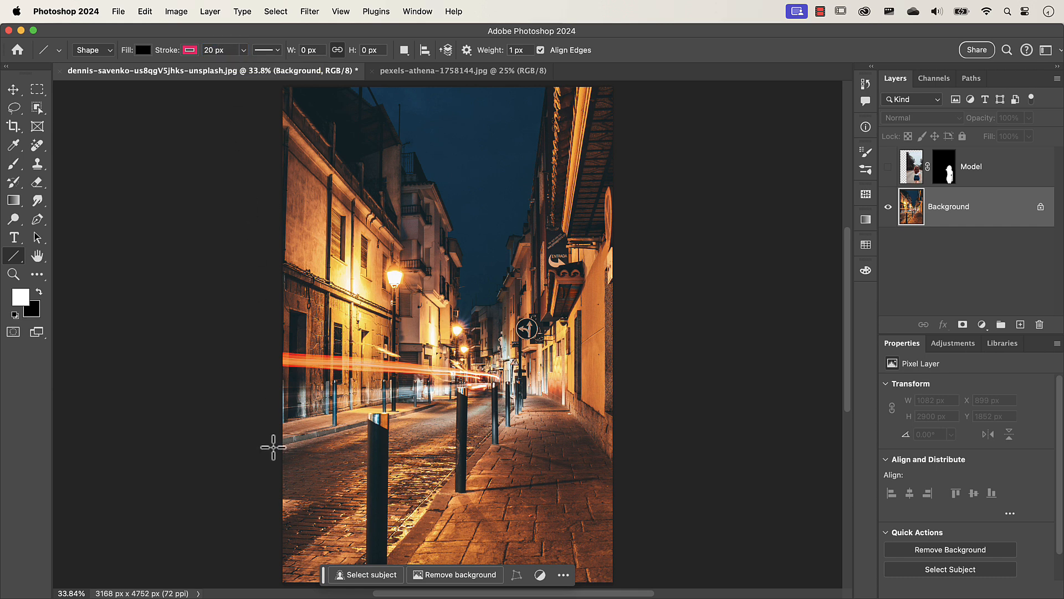
Draw a perspective line about 3454 px long through the bollard tops and another about 2880 px long along their bases
{"action": "left_click_drag", "start_coordinate": [274, 447], "coordinate": [621, 358]}
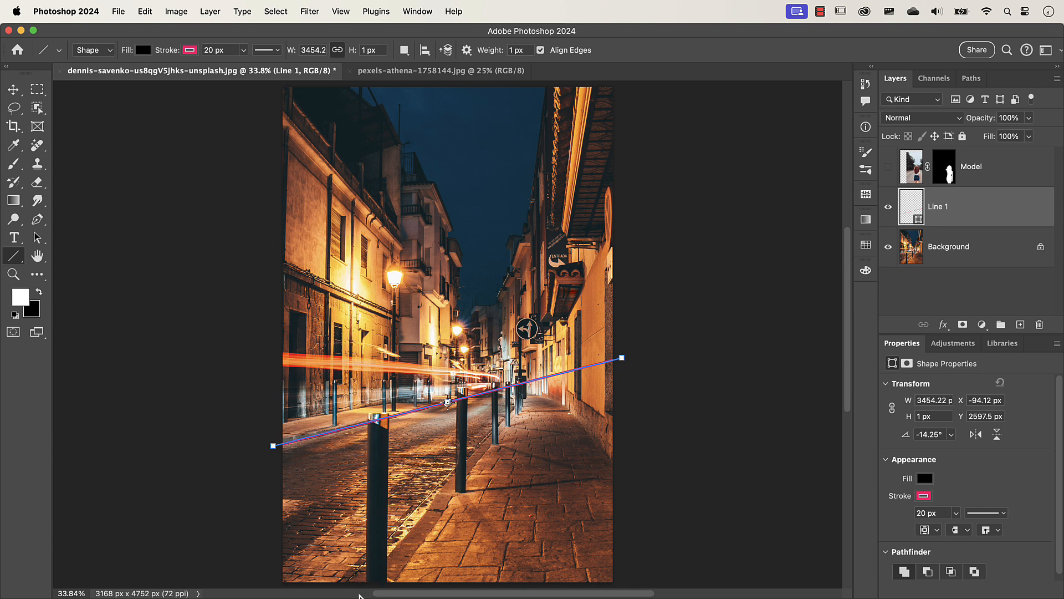
{"action": "left_click_drag", "start_coordinate": [363, 587], "coordinate": [555, 358]}
{"action": "left_click_drag", "start_coordinate": [553, 357], "coordinate": [554, 357]}
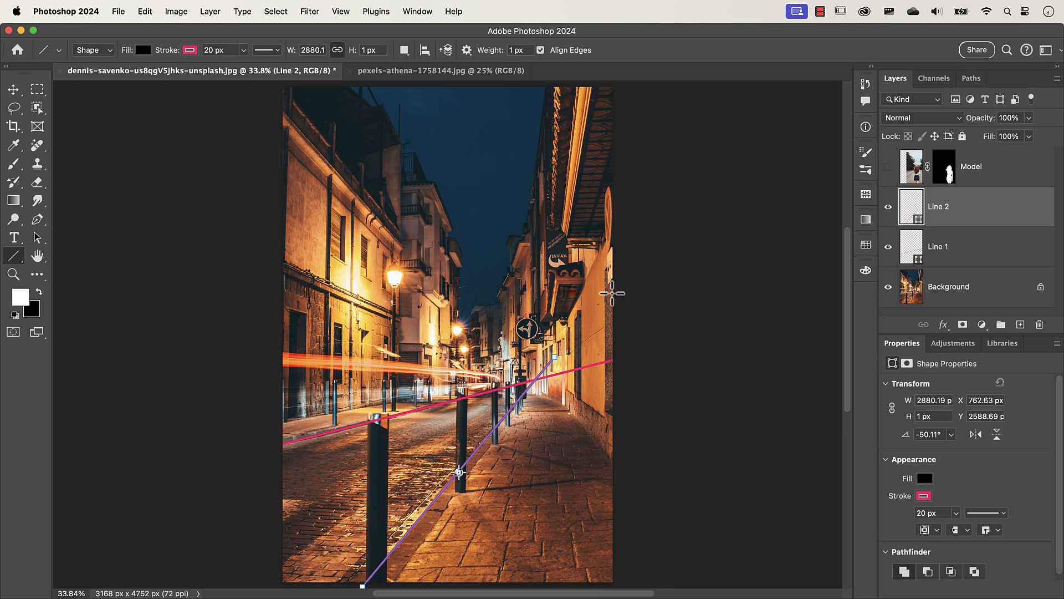
Show and activate the Model layer, and set the stroke colour for new lines to green 00fb1e
{"action": "left_click", "coordinate": [888, 169]}
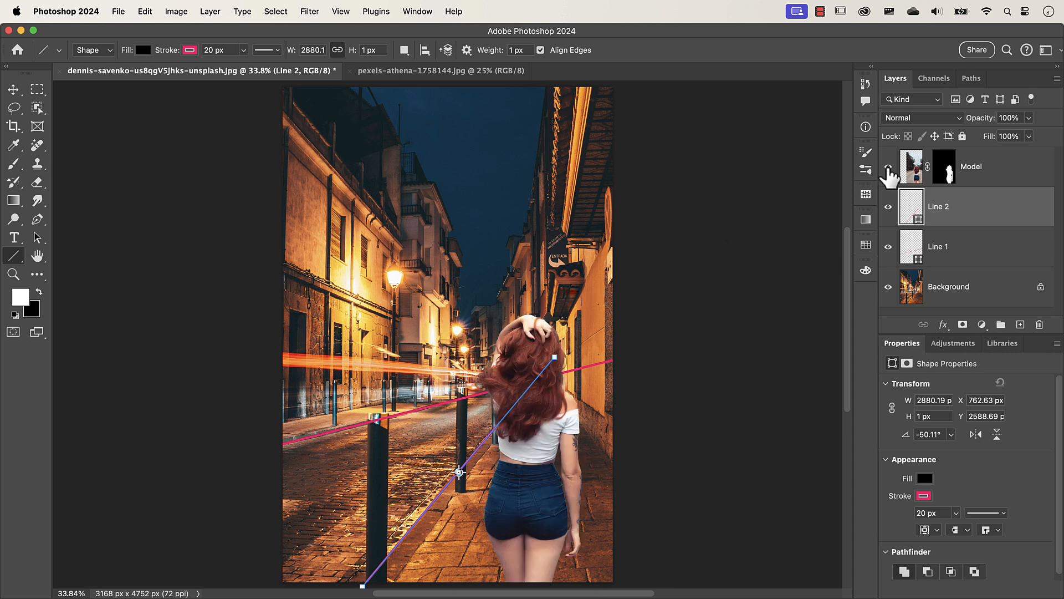
{"action": "left_click", "coordinate": [906, 169]}
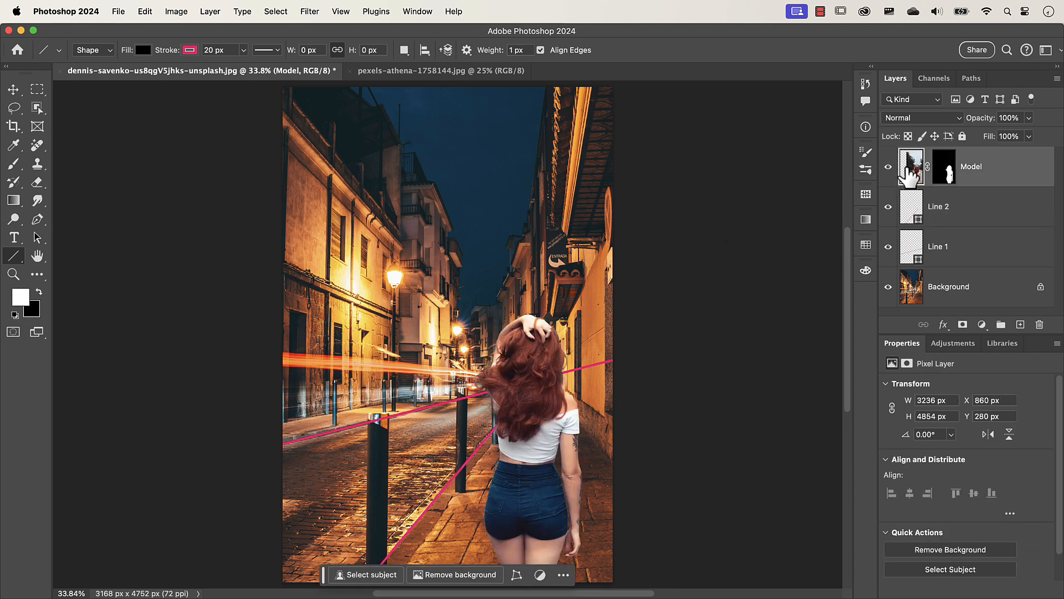
{"action": "left_click", "coordinate": [190, 50]}
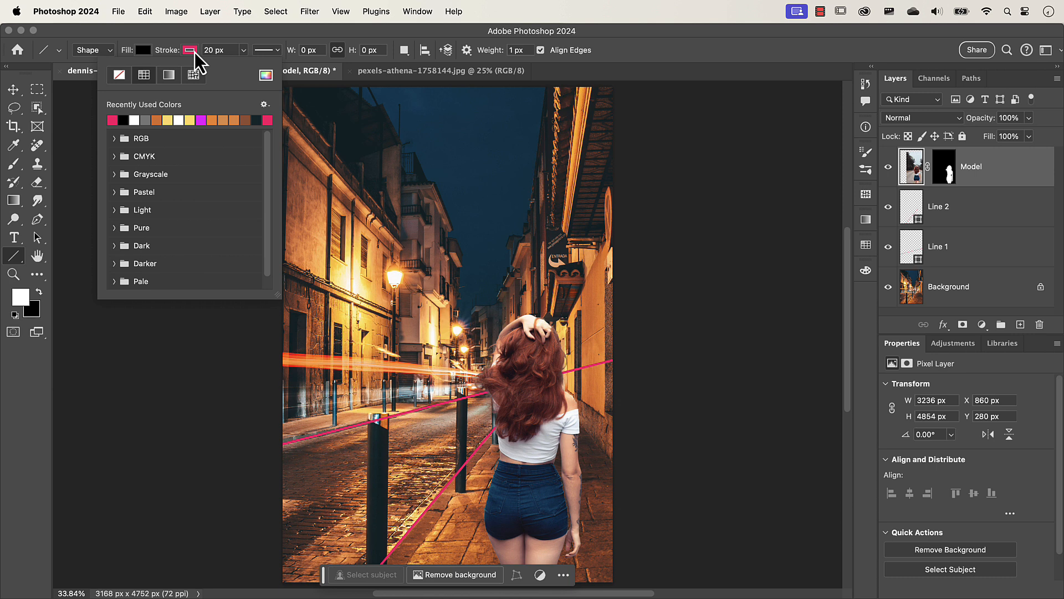
{"action": "left_click", "coordinate": [267, 77]}
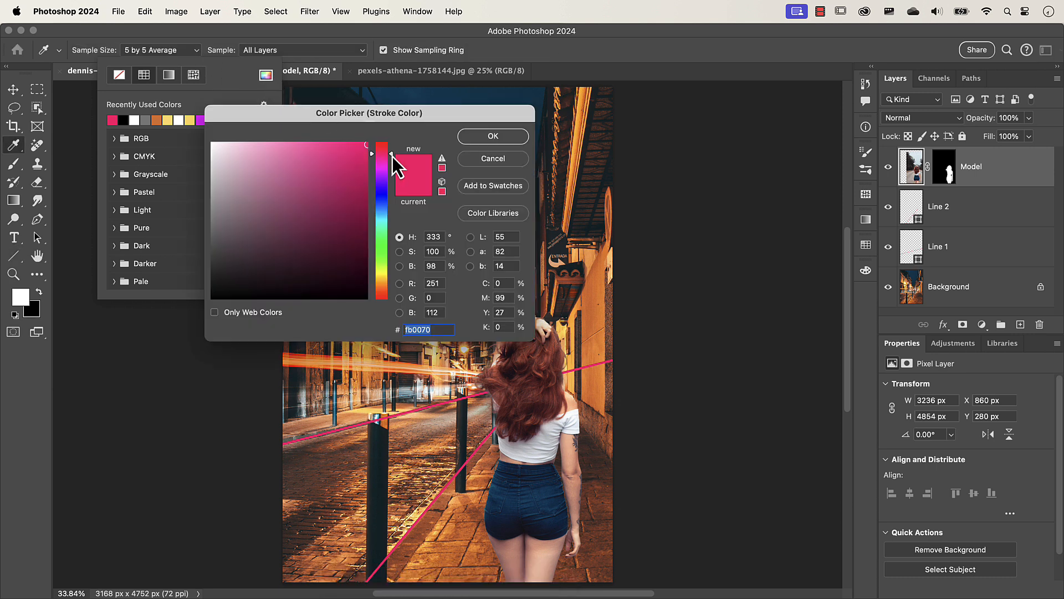
{"action": "left_click_drag", "start_coordinate": [393, 154], "coordinate": [397, 244]}
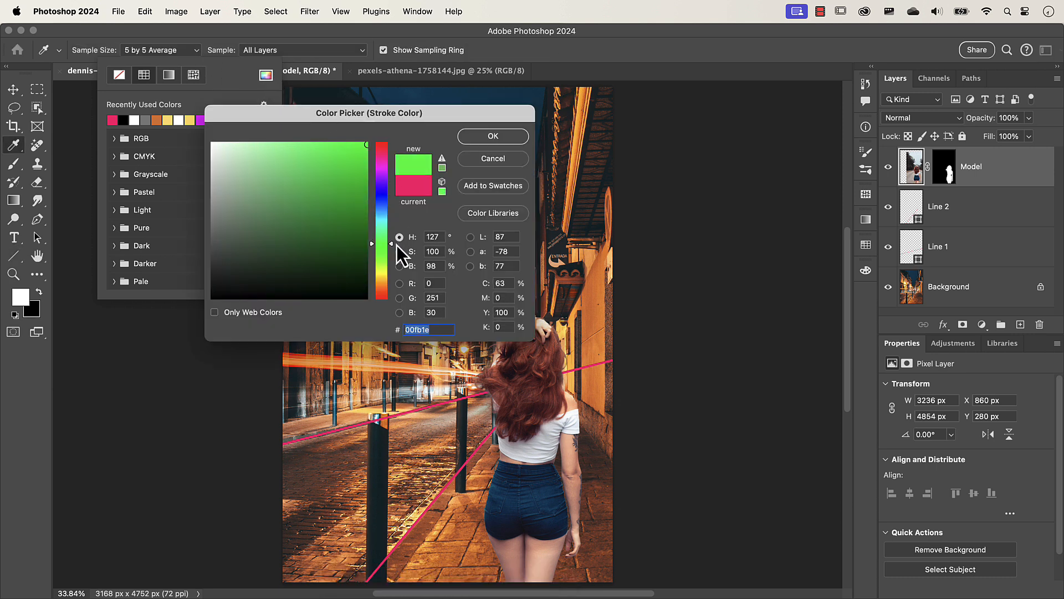
{"action": "left_click", "coordinate": [493, 139]}
{"action": "left_click", "coordinate": [693, 216]}
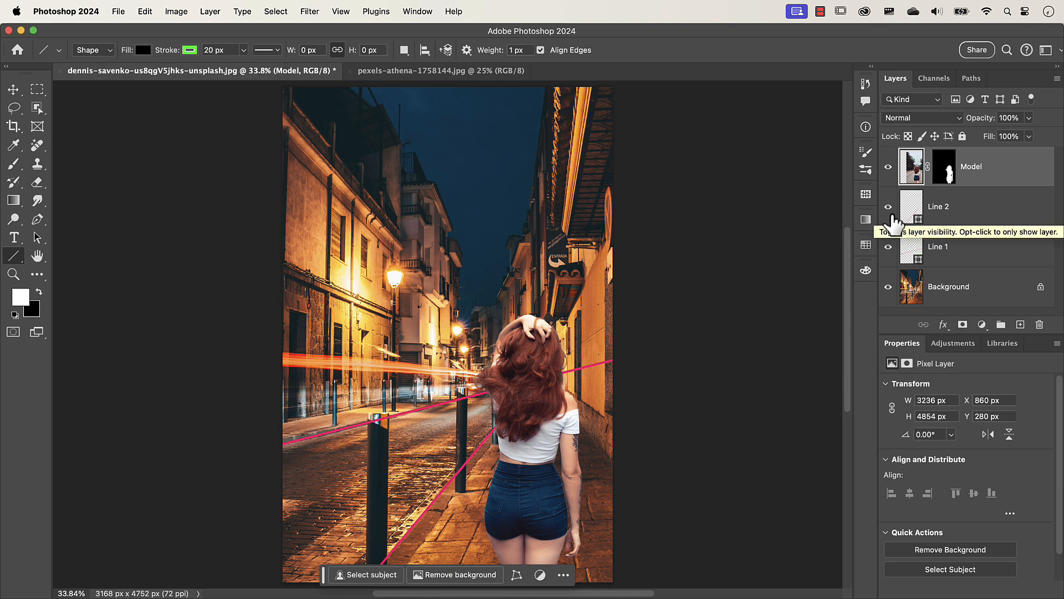
Hide the Line 2, Line 1 and Background layers and disable the Model layer's mask
{"action": "left_click", "coordinate": [888, 211]}
{"action": "left_click", "coordinate": [888, 246]}
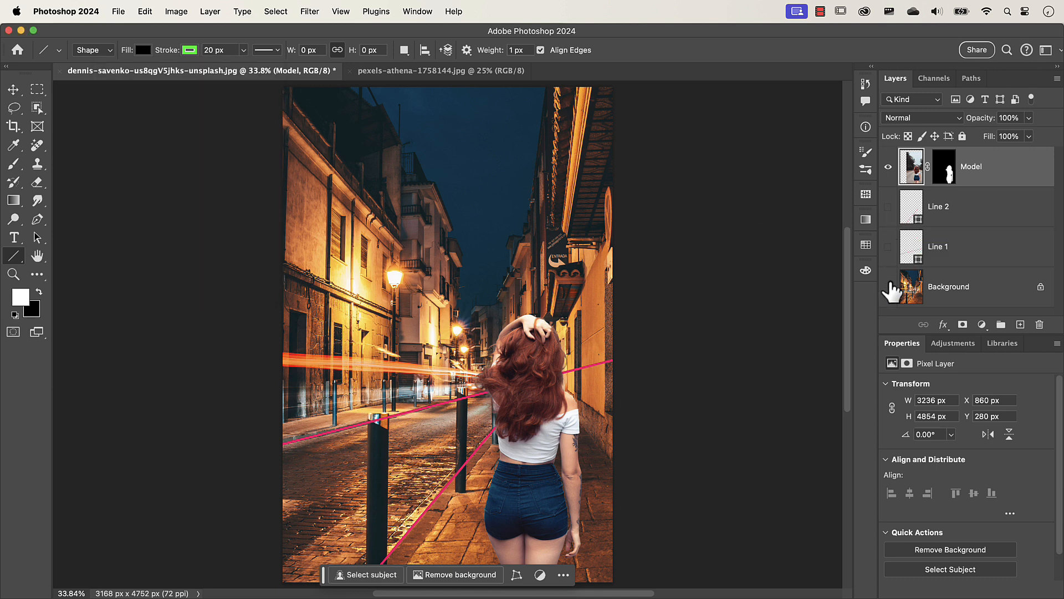
{"action": "left_click", "coordinate": [889, 286]}
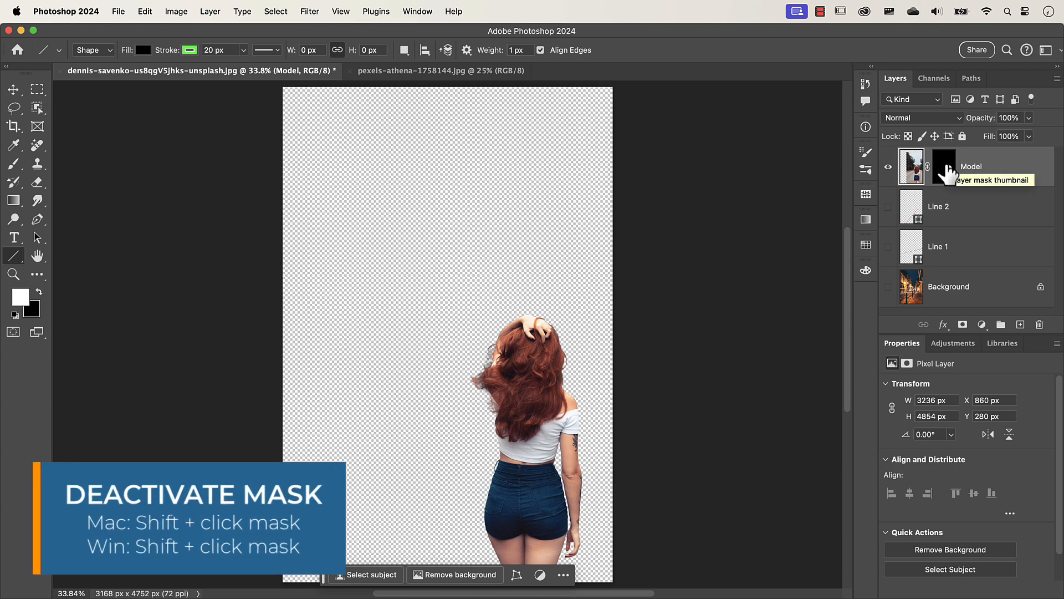
{"action": "left_click", "coordinate": [949, 174], "text": "shift"}
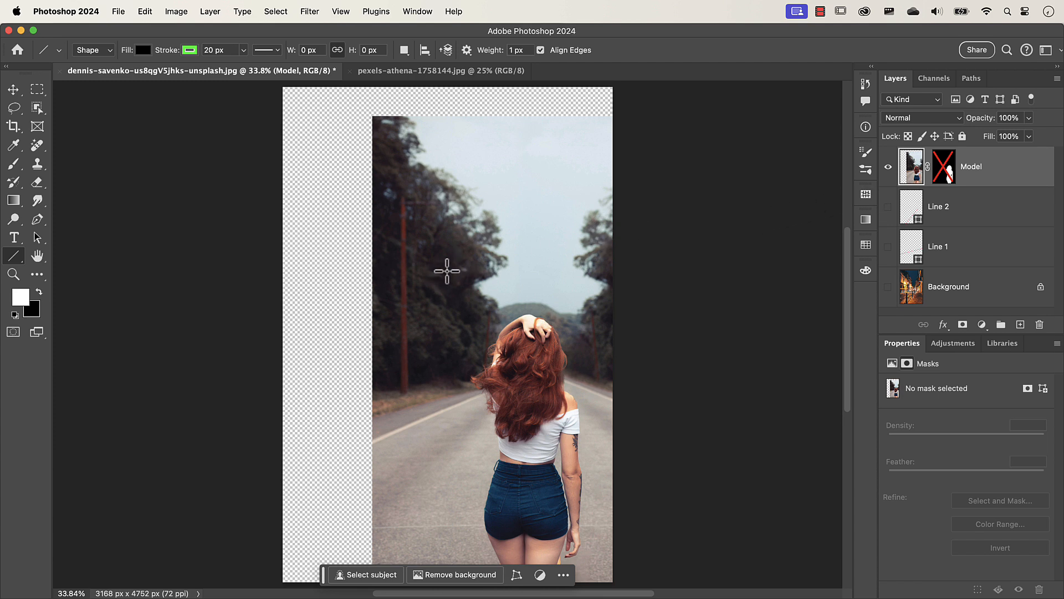
Move the Model photo to fill the canvas and draw green perspective lines about 2919 px and 2557 px long along the road's left and right edges
{"action": "key", "text": "v"}
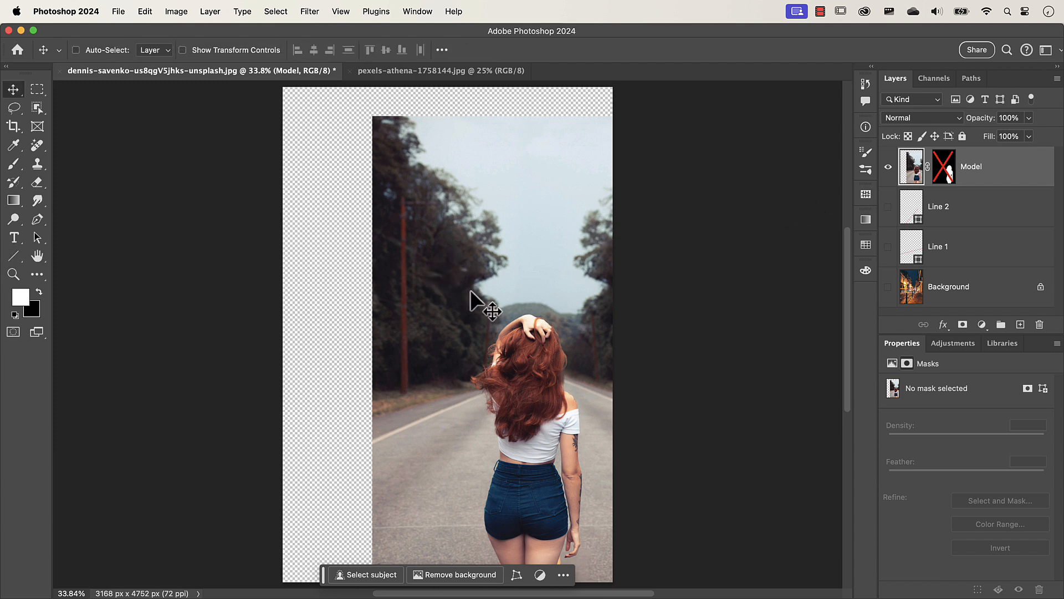
{"action": "left_click_drag", "start_coordinate": [470, 290], "coordinate": [387, 266]}
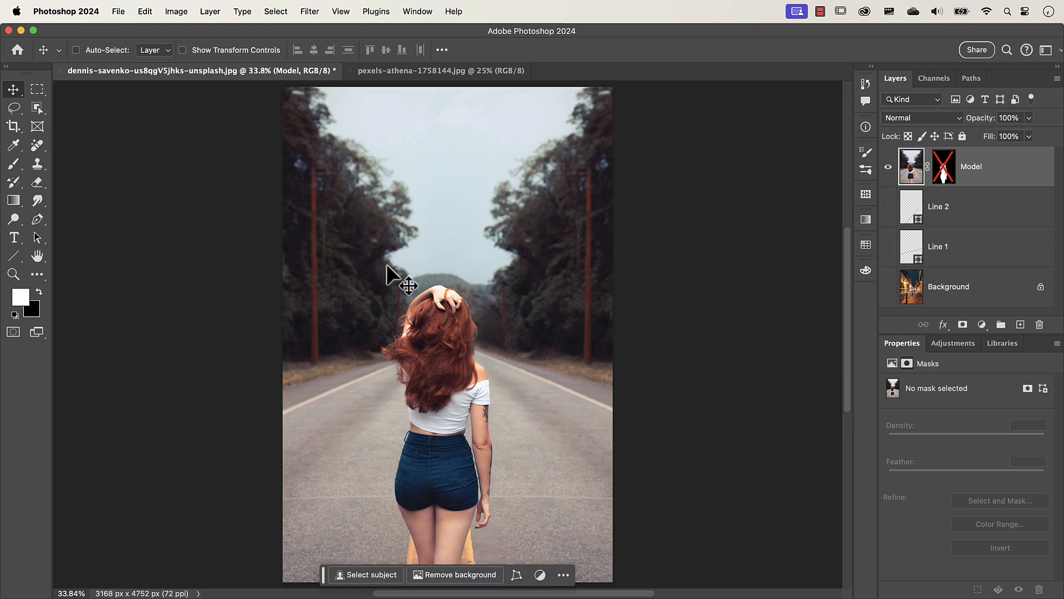
{"action": "left_click", "coordinate": [13, 258]}
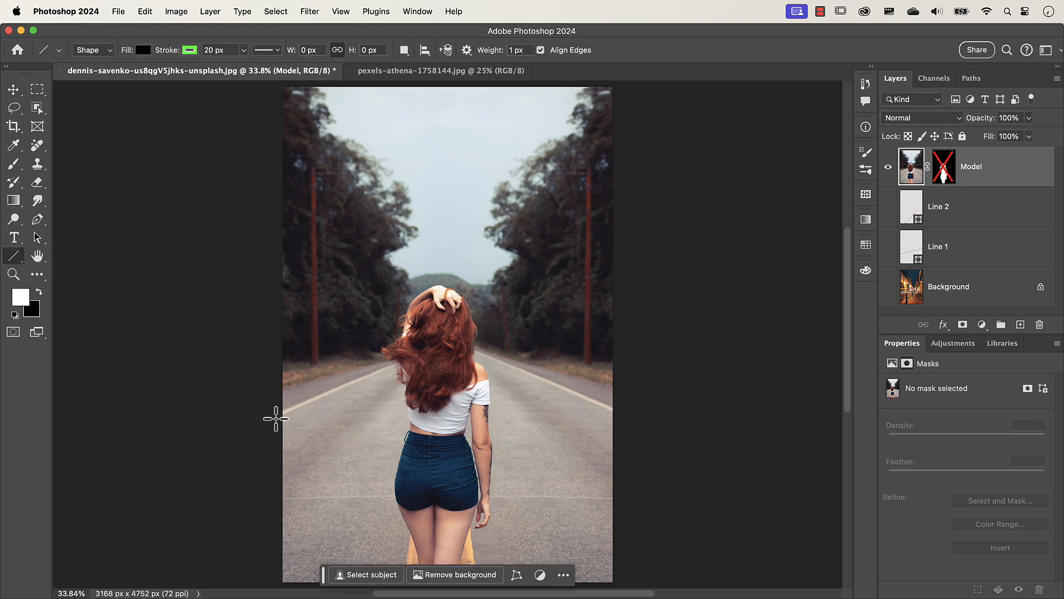
{"action": "mouse_move", "coordinate": [270, 421]}
{"action": "left_mouse_down"}
{"action": "mouse_move", "coordinate": [468, 351]}
{"action": "mouse_move", "coordinate": [548, 296]}
{"action": "left_mouse_up"}
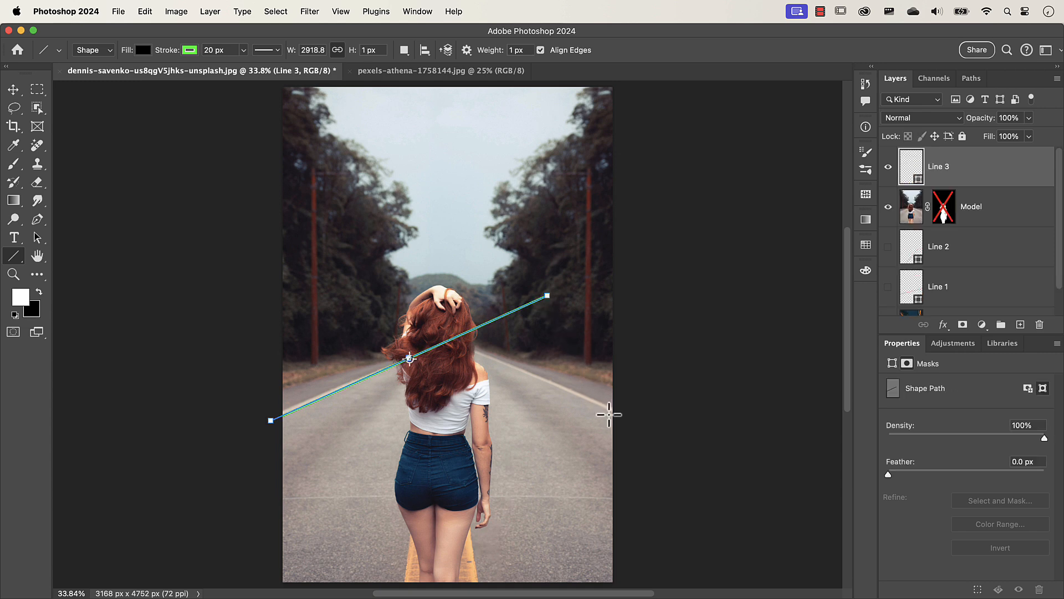
{"action": "left_click_drag", "start_coordinate": [615, 413], "coordinate": [372, 308]}
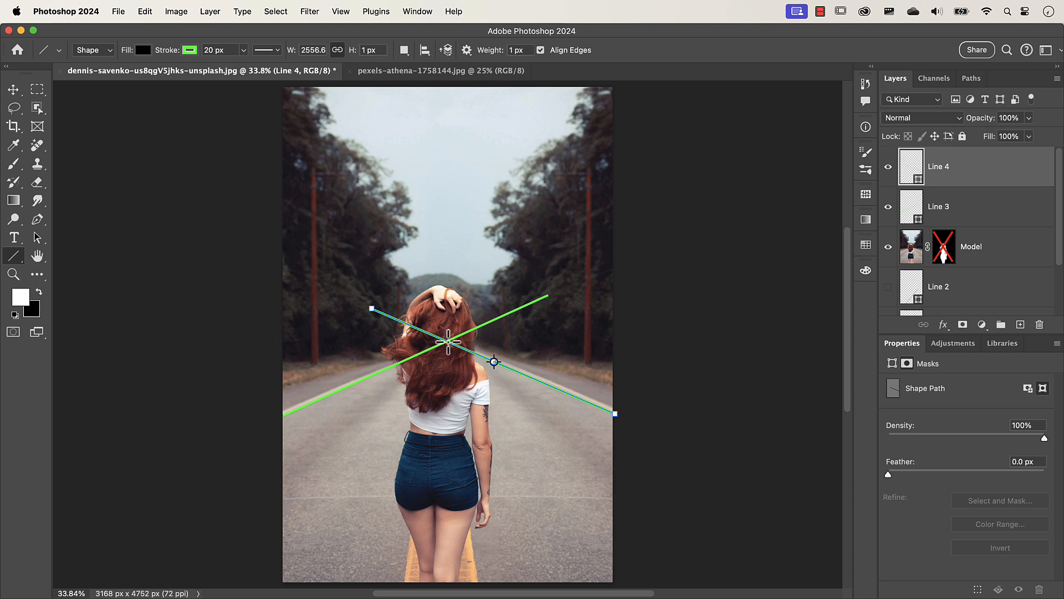
Show the Line 2, Line 1 and Background layers and re-enable the Model layer's mask
{"action": "scroll", "coordinate": [928, 237], "scroll_direction": "down", "scroll_amount": 3}
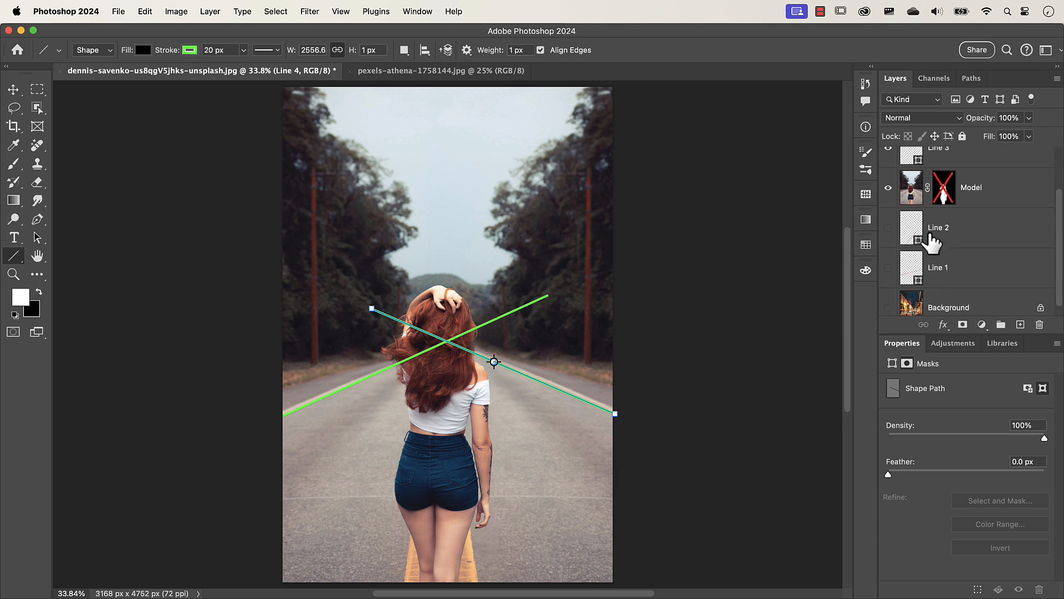
{"action": "left_click_drag", "start_coordinate": [889, 215], "coordinate": [889, 298]}
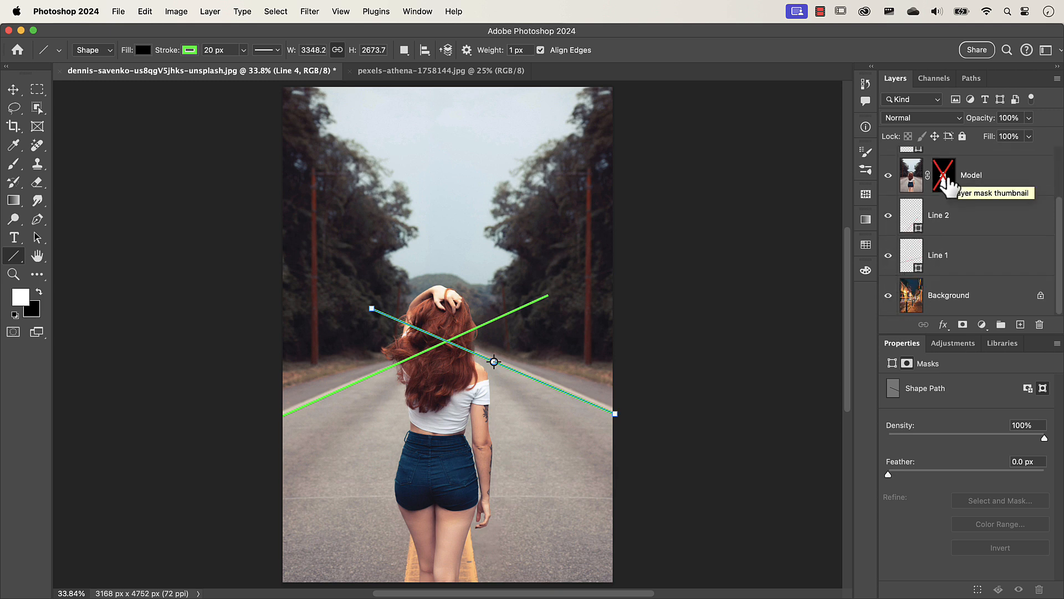
{"action": "left_click", "coordinate": [948, 178], "text": "shift"}
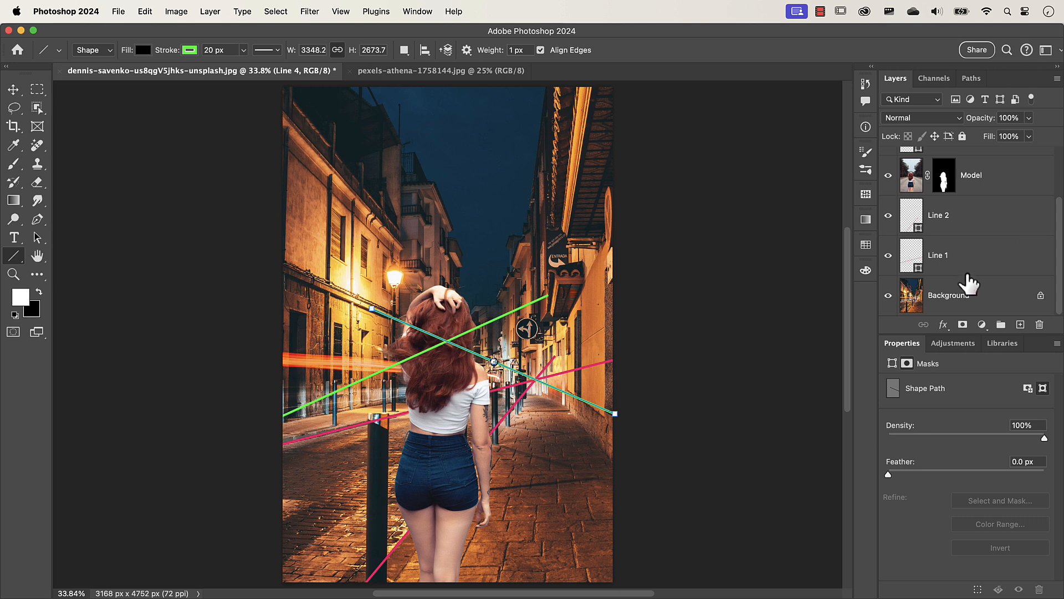
Move the Model layer and both green lines together so the green crossing meets the pink lines' vanishing point
{"action": "scroll", "coordinate": [964, 281], "scroll_direction": "up", "scroll_amount": 3}
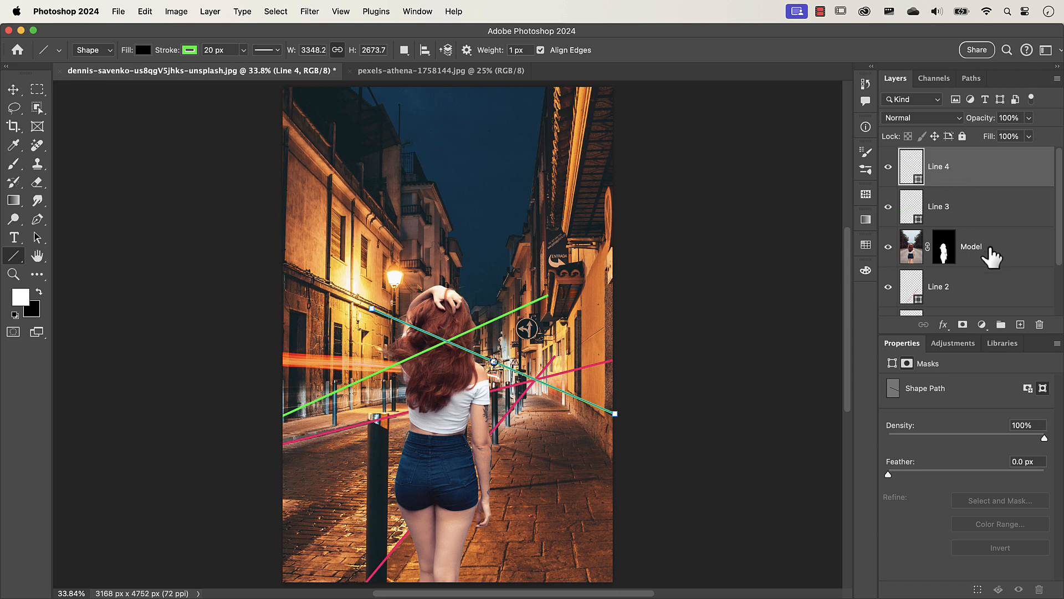
{"action": "left_click", "coordinate": [991, 252], "text": "shift"}
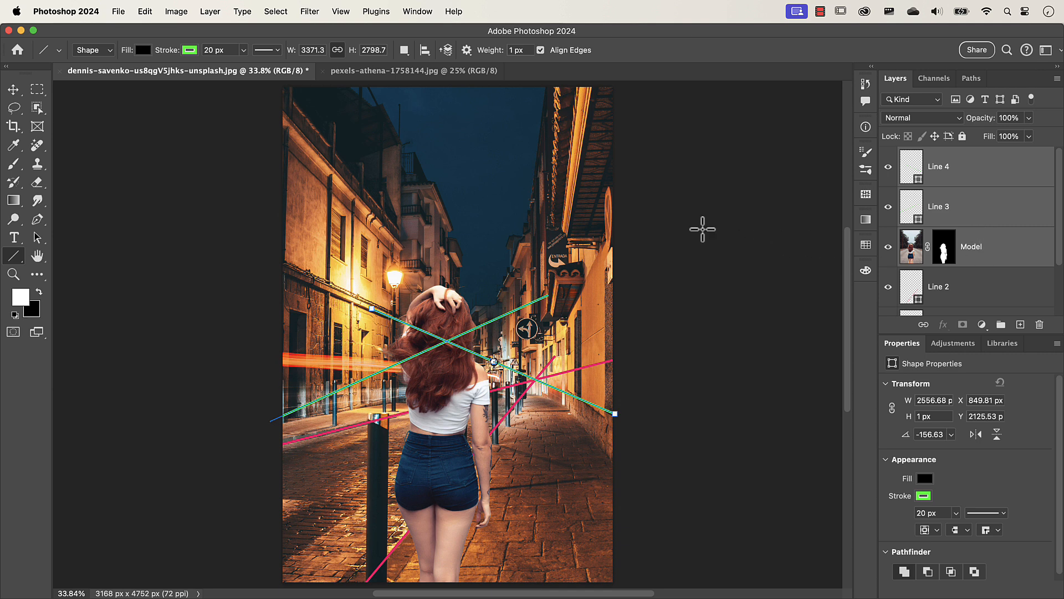
{"action": "key", "text": "v"}
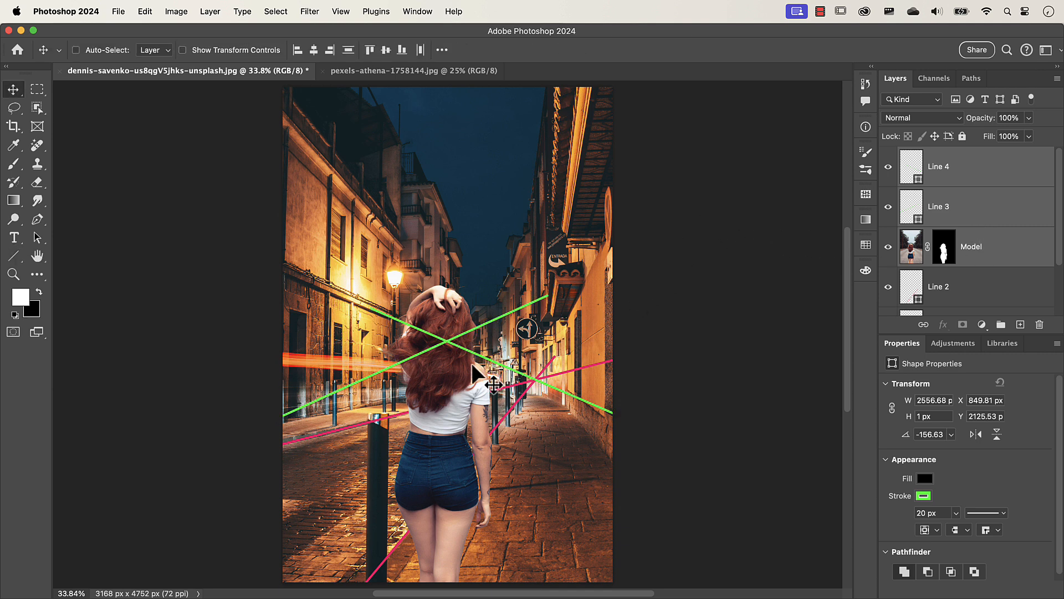
{"action": "left_click_drag", "start_coordinate": [401, 343], "coordinate": [533, 404]}
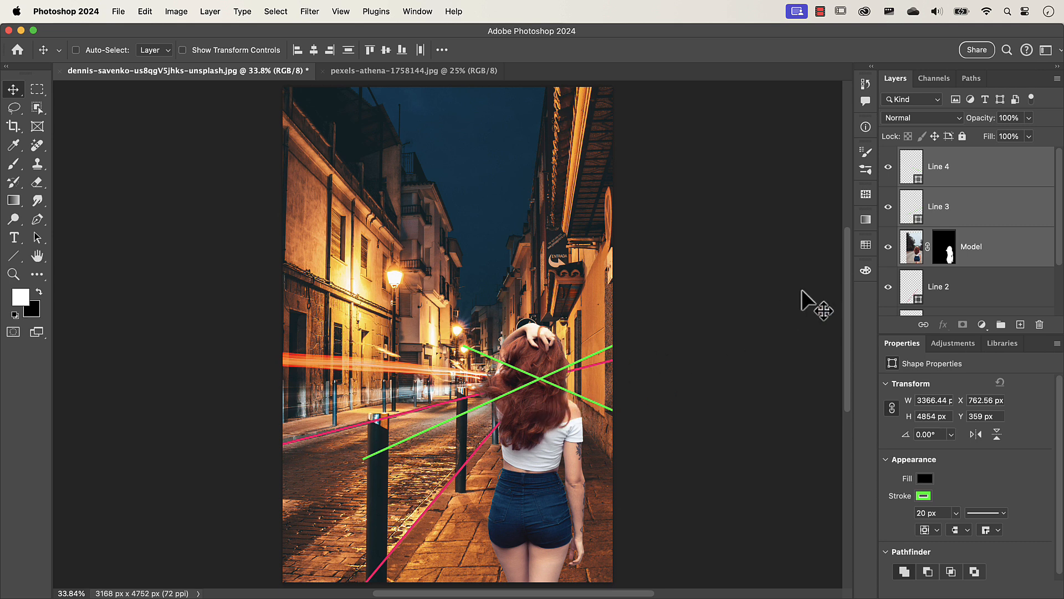
Check the vanishing point alignment up close by lowering the Model layer's opacity to 68% and 0%, and restore it to 100%
{"action": "left_click", "coordinate": [993, 261]}
{"action": "left_click_drag", "start_coordinate": [987, 123], "coordinate": [979, 123]}
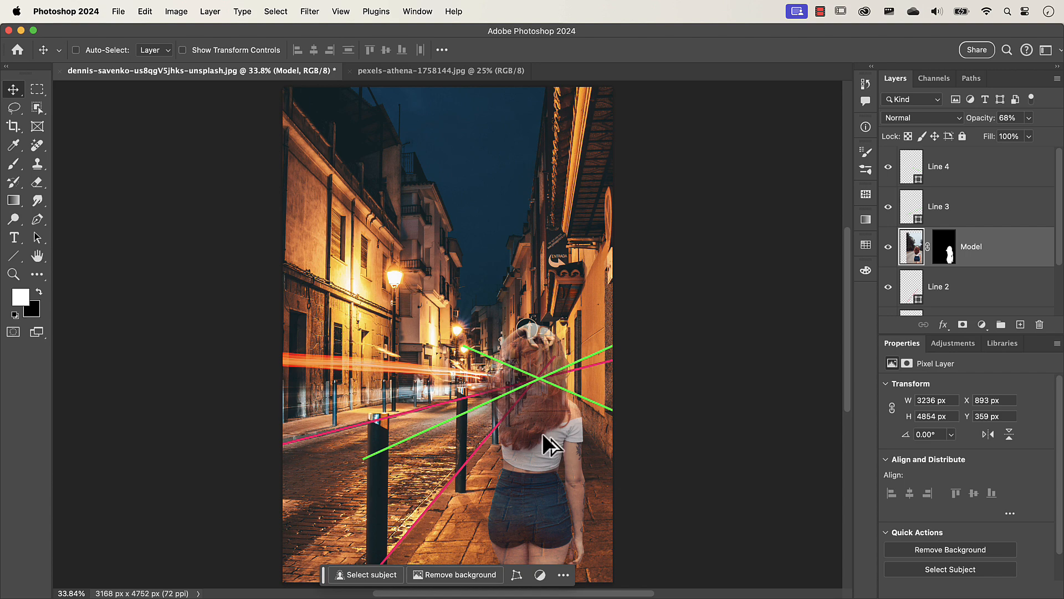
{"action": "scroll", "coordinate": [537, 402], "scroll_direction": "up", "scroll_amount": 5}
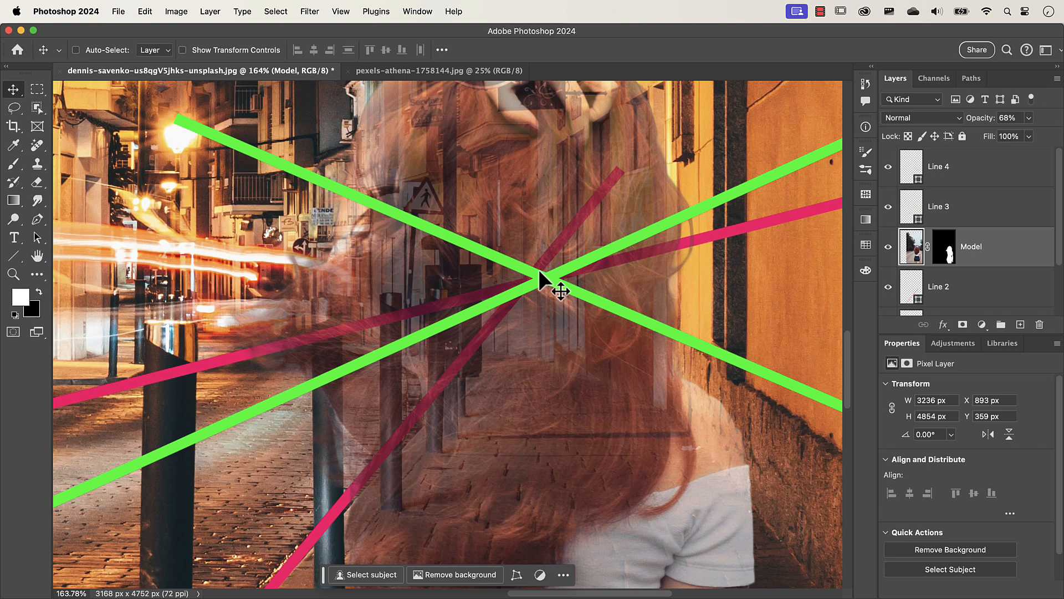
{"action": "left_click_drag", "start_coordinate": [1023, 114], "coordinate": [858, 130]}
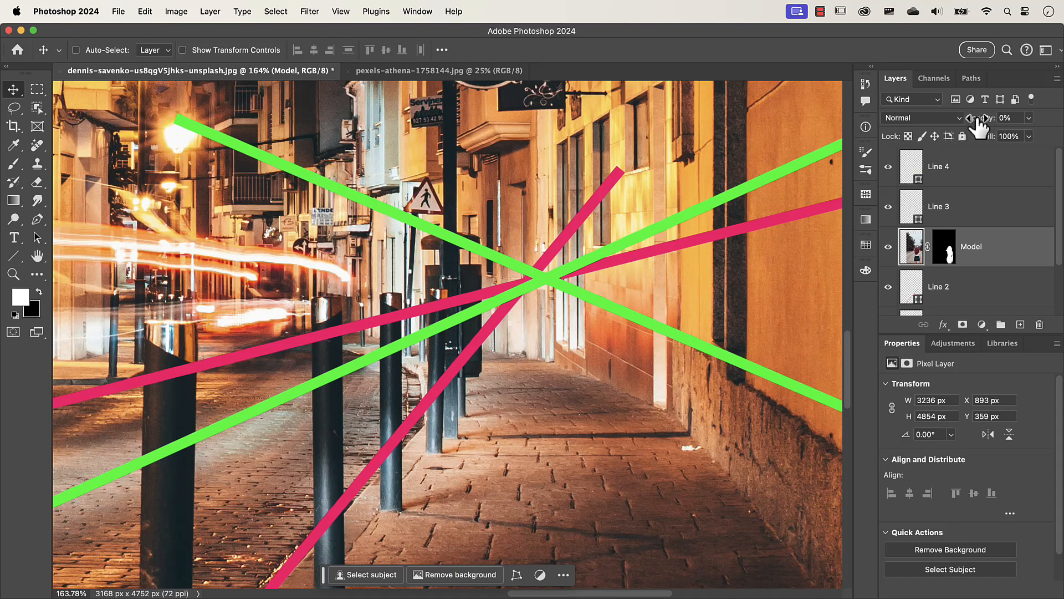
{"action": "left_click", "coordinate": [1006, 117]}
{"action": "type", "text": "100"}
{"action": "key", "text": "Return"}
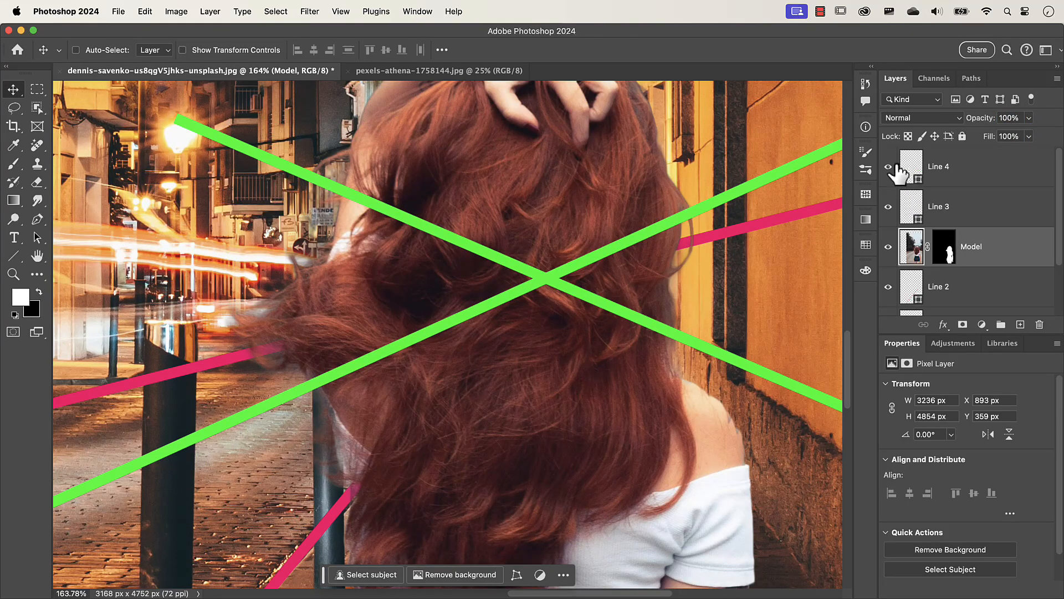
Delete all four perspective line layers and make the Model layer active
{"action": "left_click", "coordinate": [977, 176]}
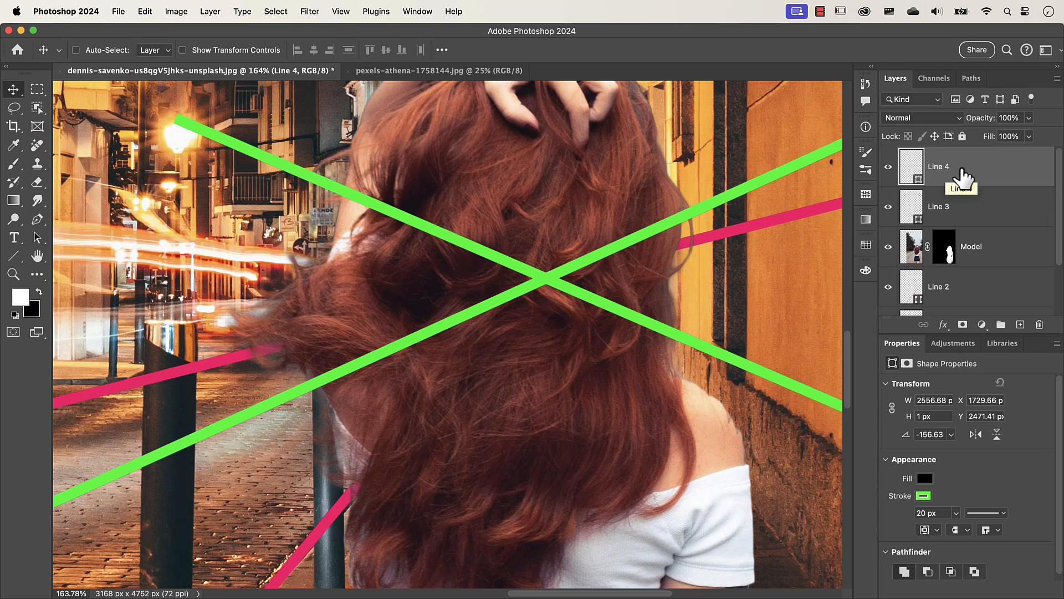
{"action": "left_click", "coordinate": [979, 215], "text": "shift"}
{"action": "key", "text": "Delete"}
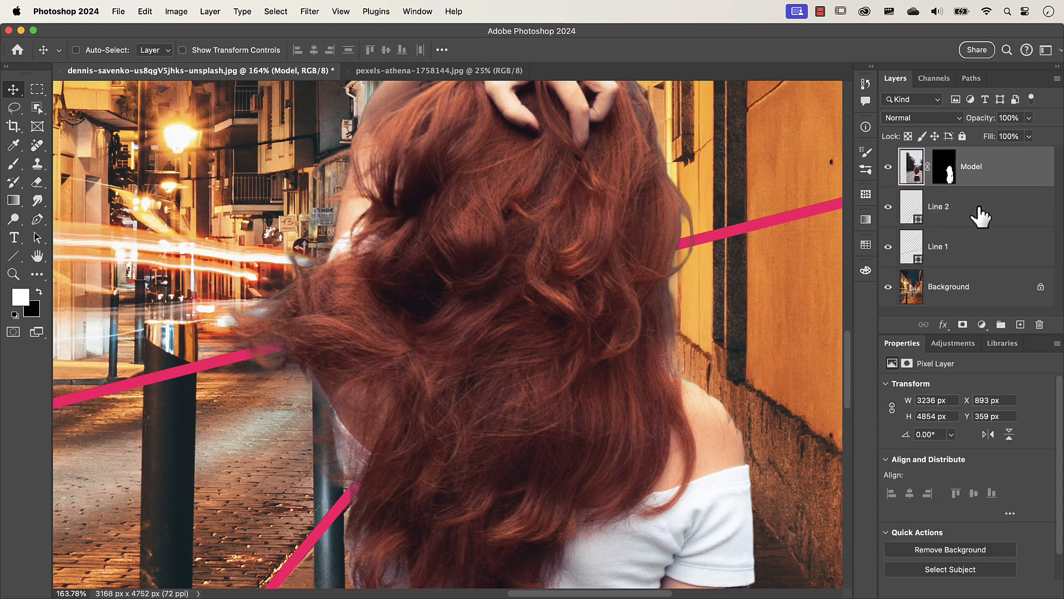
{"action": "left_click", "coordinate": [980, 214]}
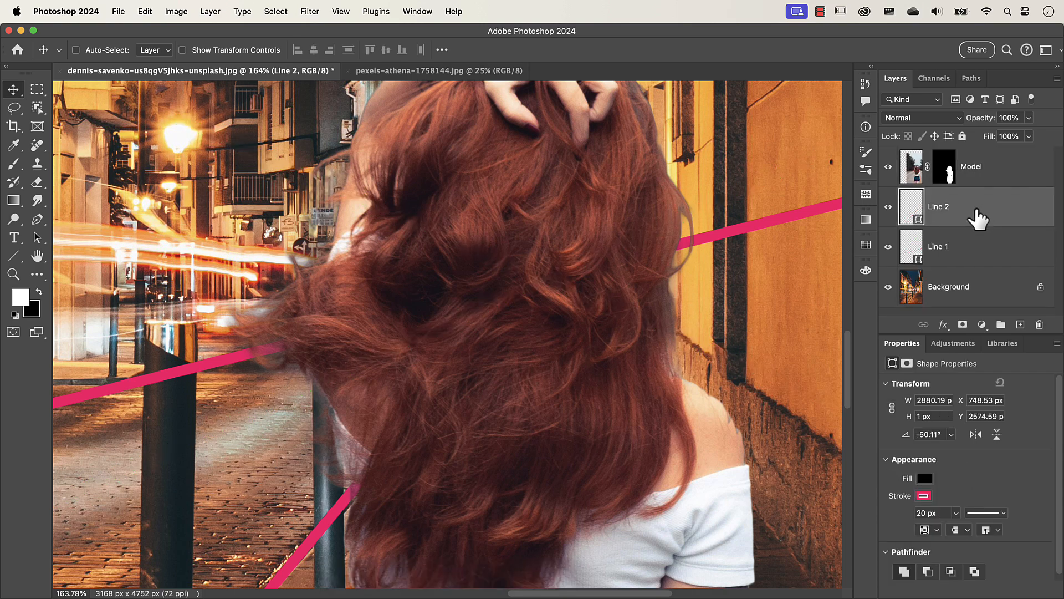
{"action": "left_click", "coordinate": [976, 251], "text": "shift"}
{"action": "key", "text": "Delete"}
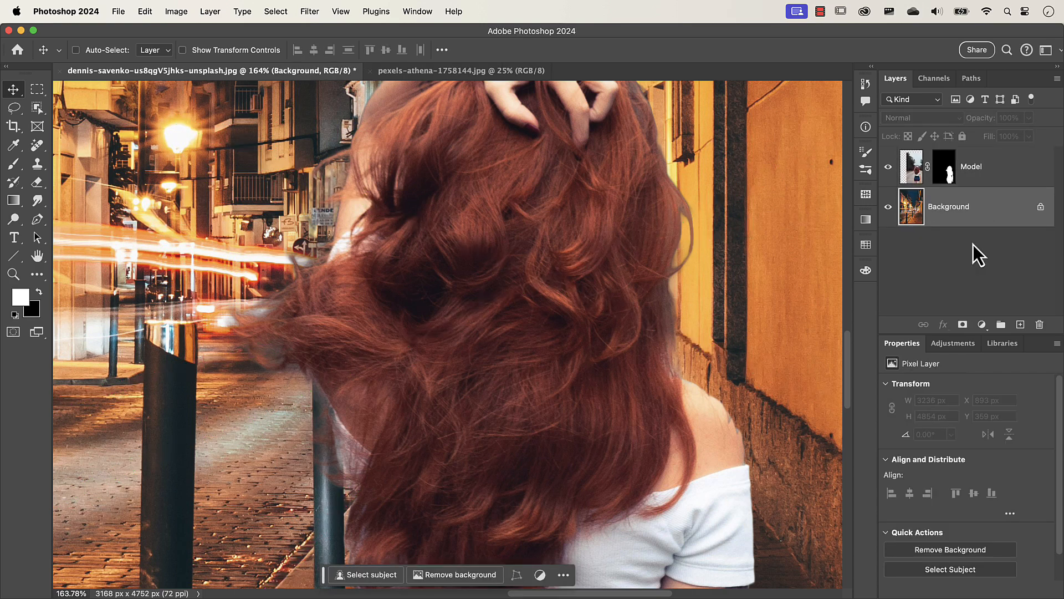
{"action": "key", "text": "super+0"}
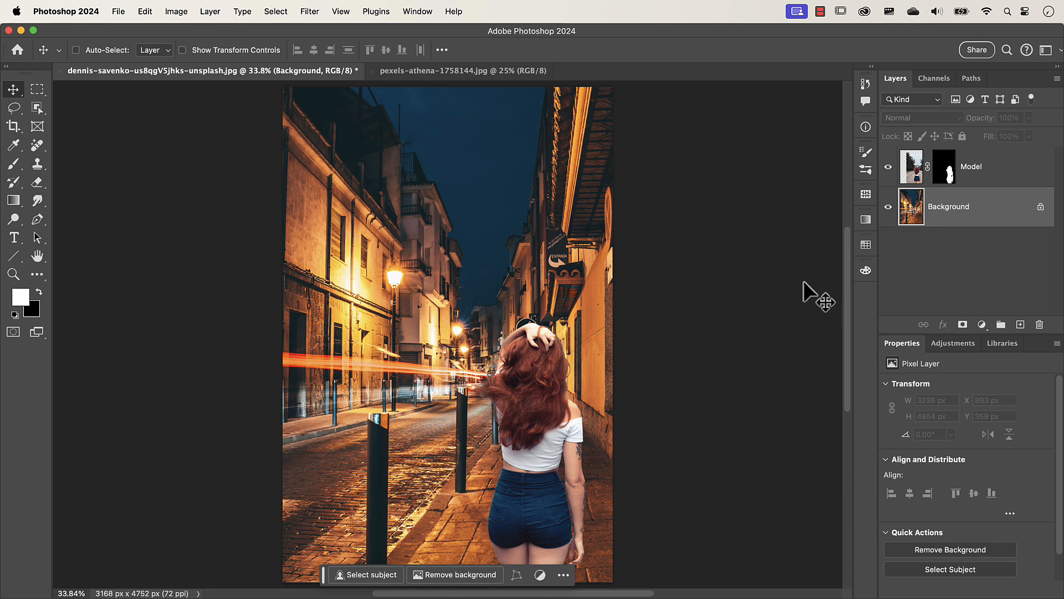
{"action": "left_click", "coordinate": [994, 176]}
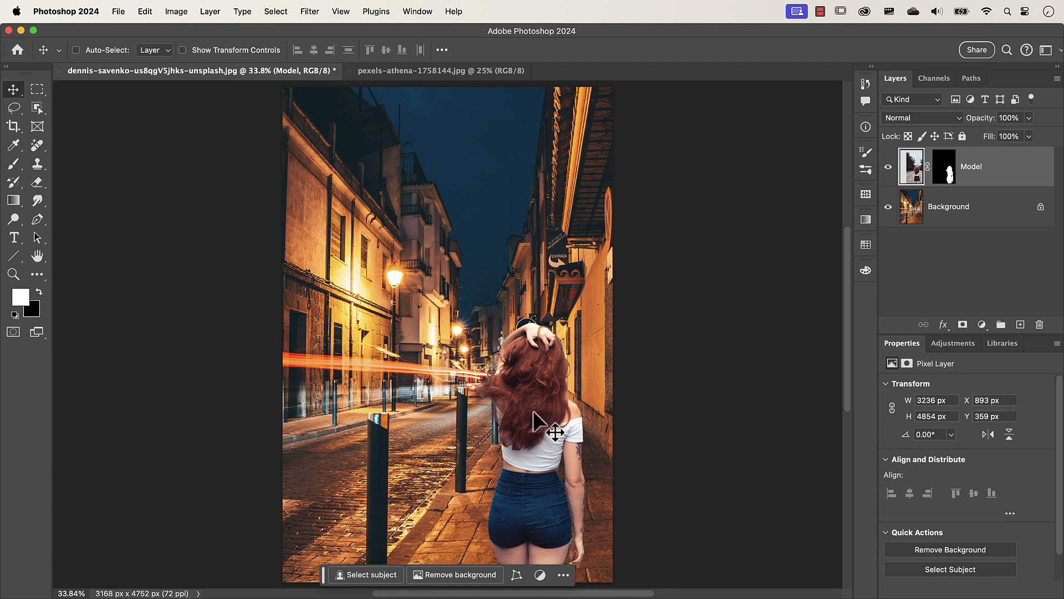
Try the model higher in the scene at about Y -51 px, and undo the move
{"action": "mouse_move", "coordinate": [533, 412]}
{"action": "left_mouse_down"}
{"action": "mouse_move", "coordinate": [352, 425]}
{"action": "mouse_move", "coordinate": [541, 438]}
{"action": "mouse_move", "coordinate": [365, 437]}
{"action": "mouse_move", "coordinate": [533, 444]}
{"action": "mouse_move", "coordinate": [537, 410]}
{"action": "left_mouse_up"}
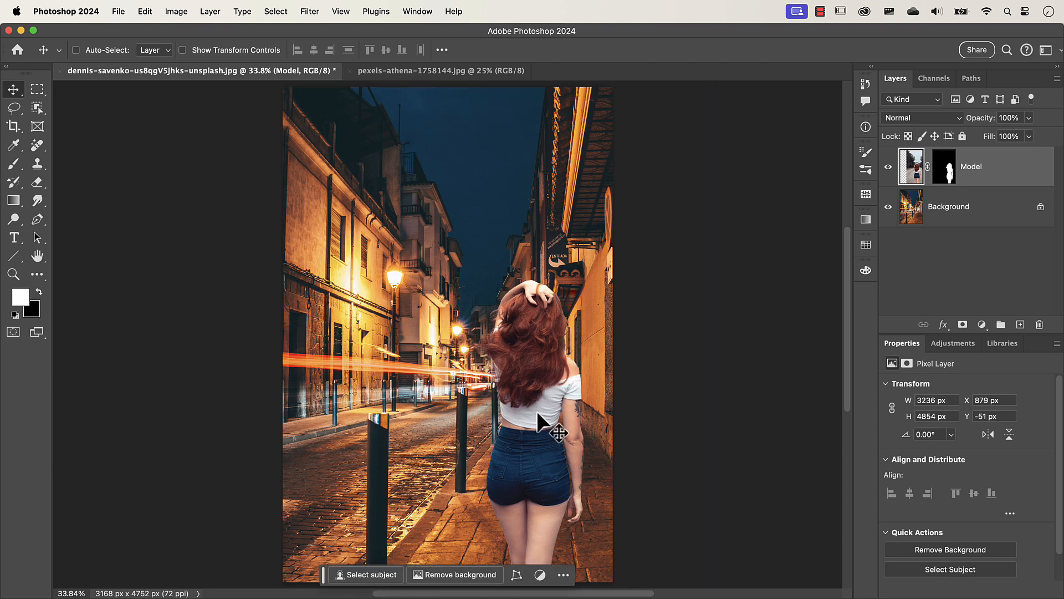
{"action": "key", "text": "super+z"}
{"action": "key", "text": "super+z"}
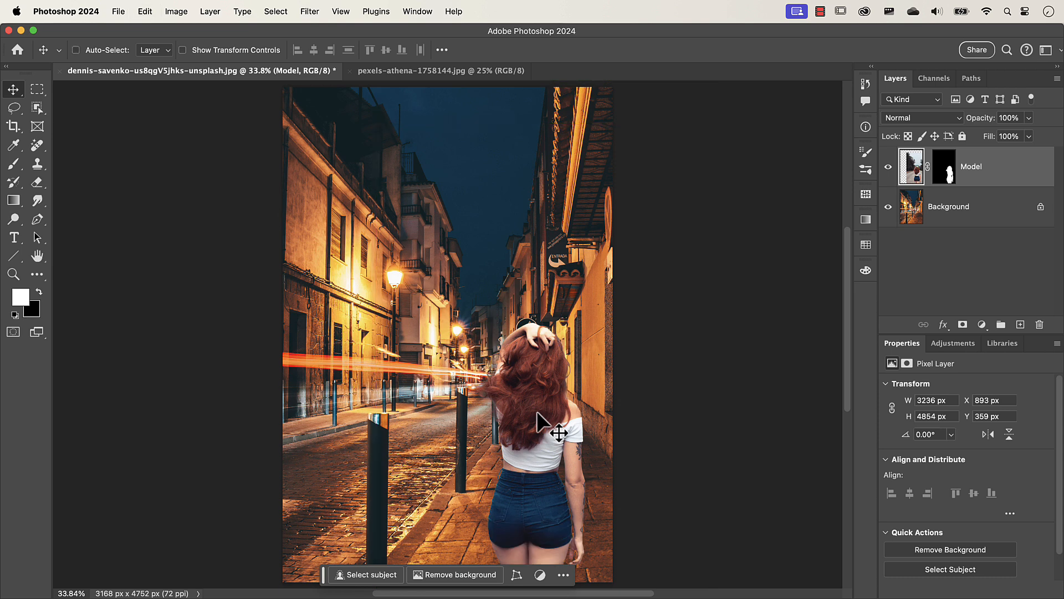
Shift the model horizontally left along the matched horizon to about X 648 px, Y 359 px
{"action": "left_click_drag", "start_coordinate": [536, 413], "coordinate": [516, 413]}
{"action": "left_click_drag", "start_coordinate": [518, 414], "coordinate": [514, 414]}
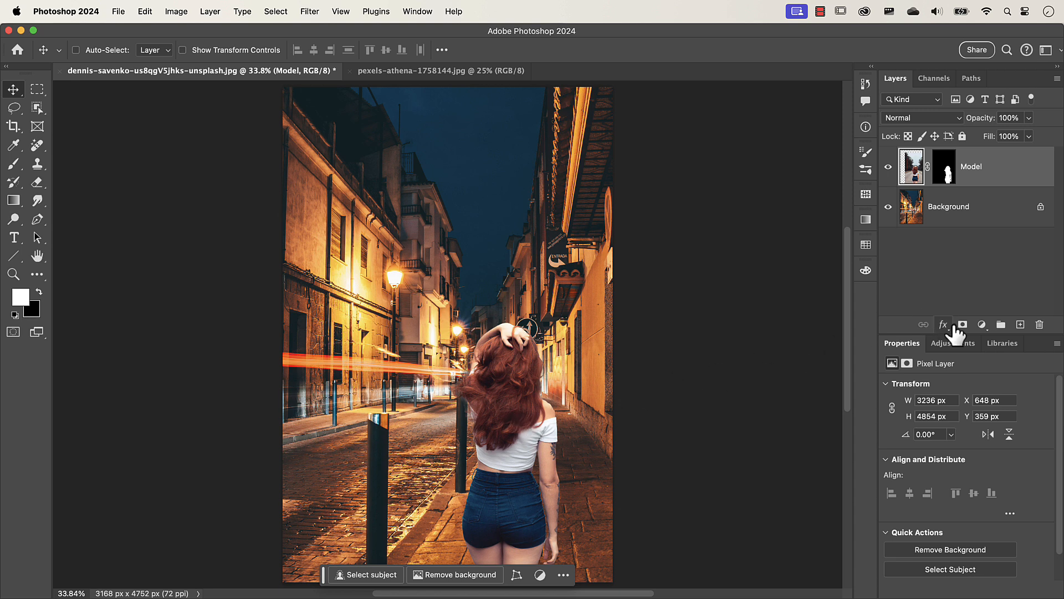
Add a Solid Color fill layer in 50% brightness grey (808080) above the Model layer and set its blend mode to Color
{"action": "left_click", "coordinate": [981, 326]}
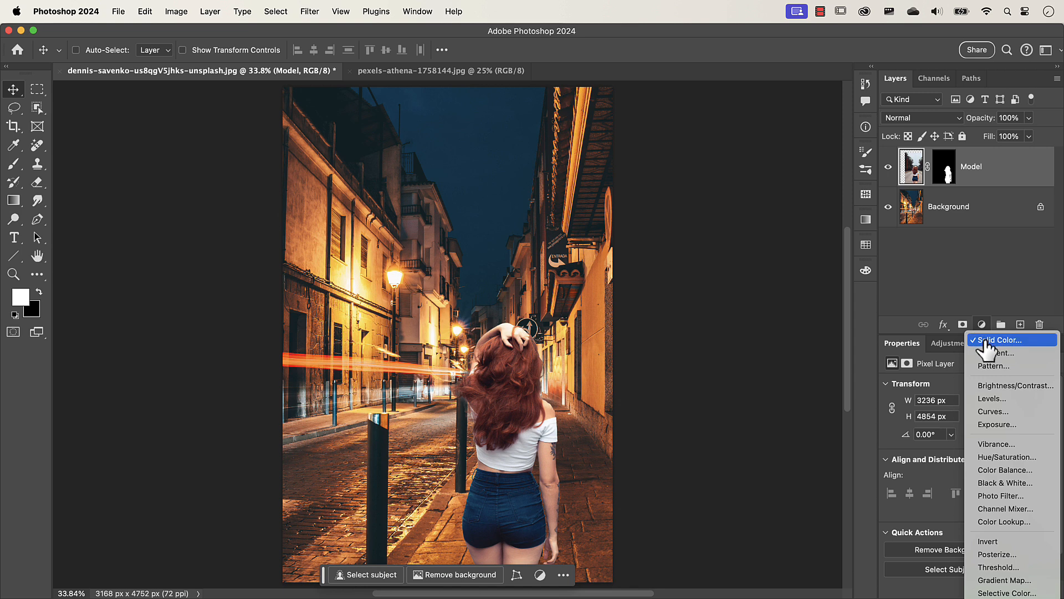
{"action": "left_click", "coordinate": [986, 341]}
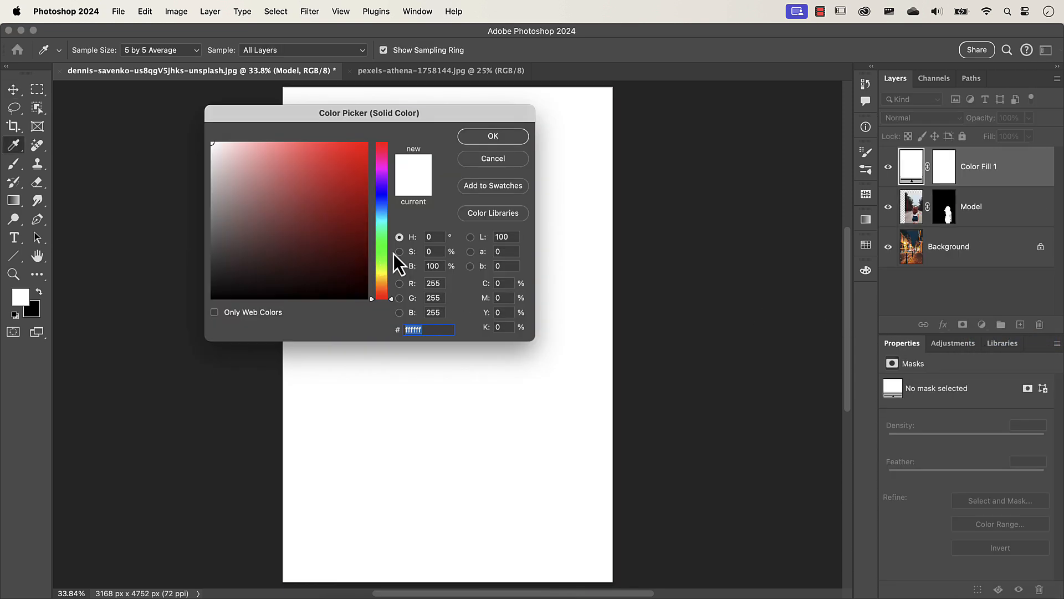
{"action": "left_click", "coordinate": [438, 237]}
{"action": "left_click", "coordinate": [442, 250]}
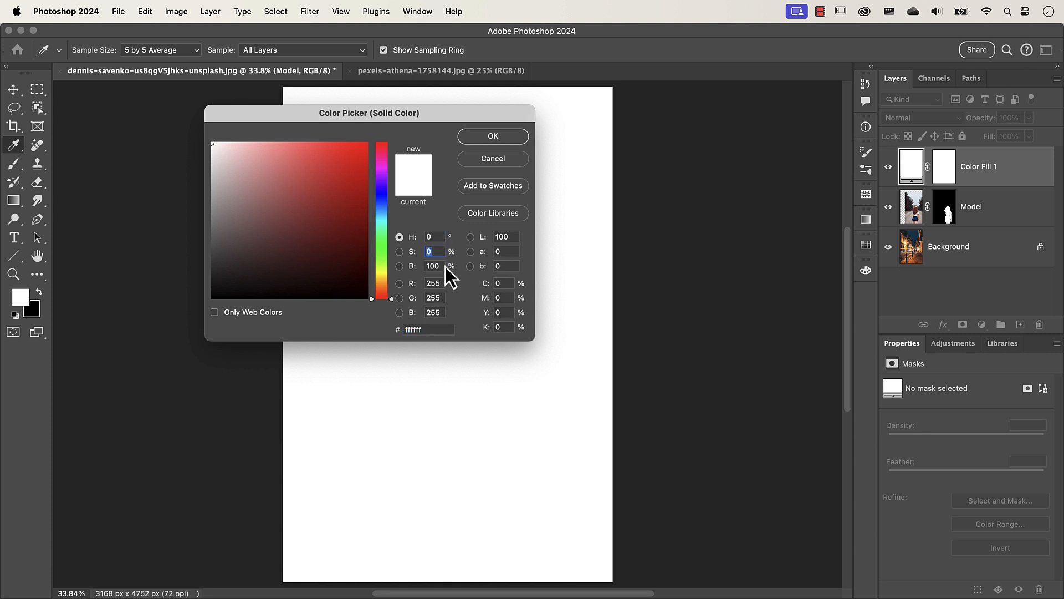
{"action": "key", "text": "Tab"}
{"action": "type", "text": "50"}
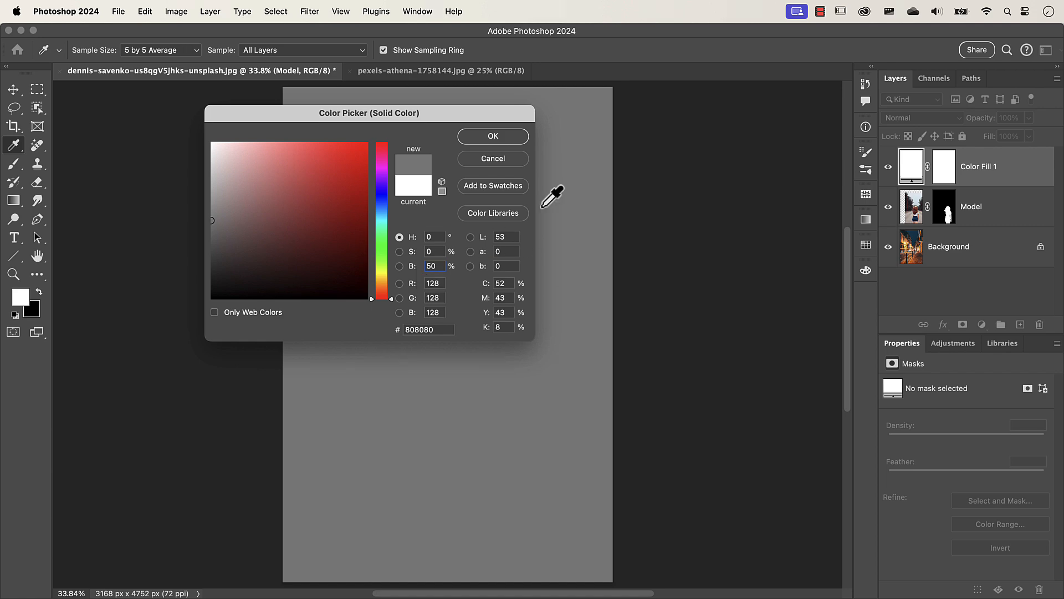
{"action": "left_click", "coordinate": [493, 136]}
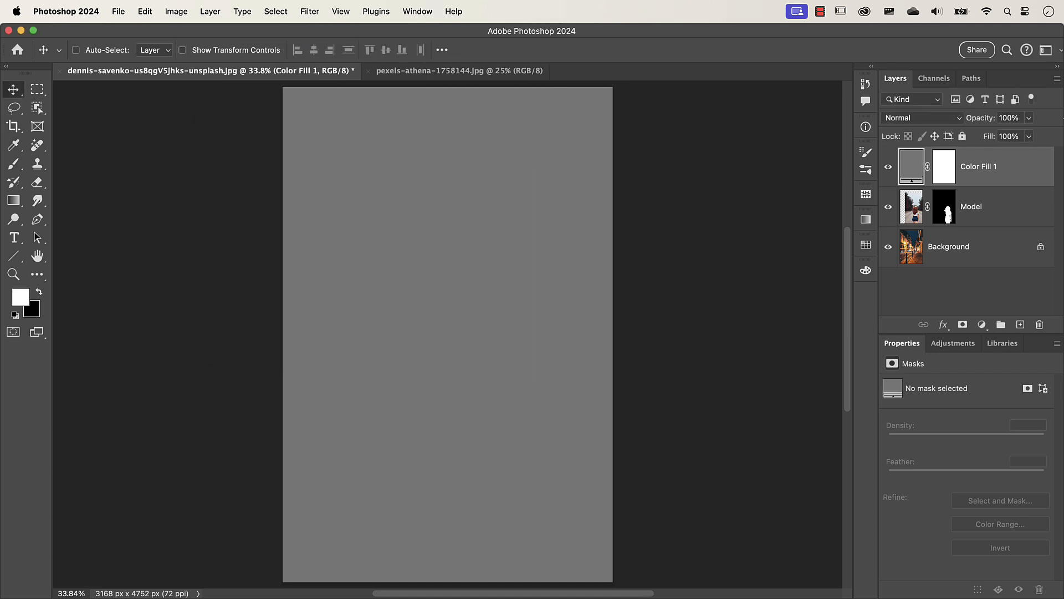
{"action": "left_click", "coordinate": [912, 122]}
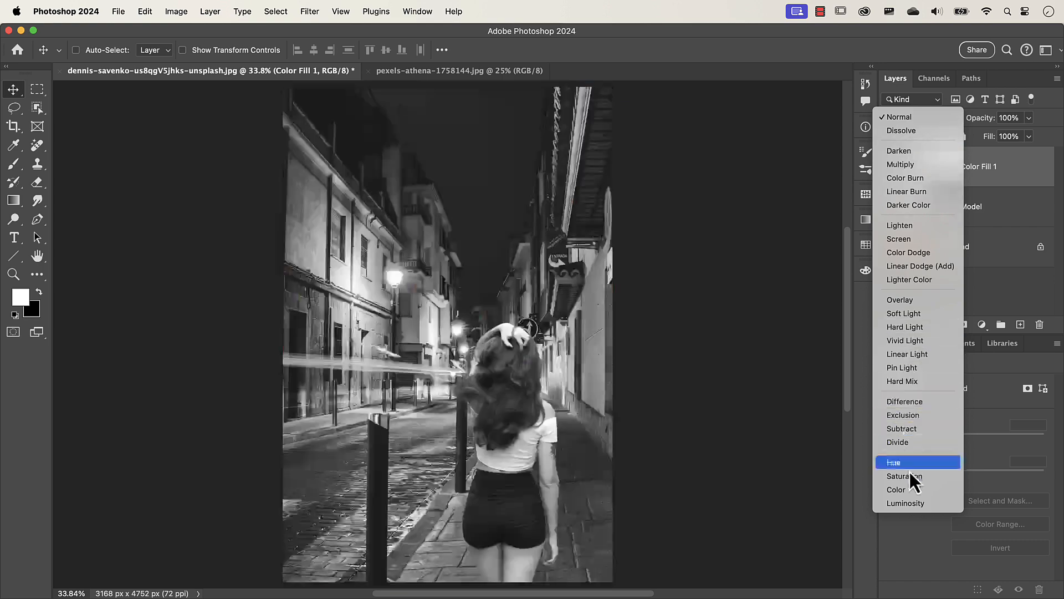
{"action": "left_click", "coordinate": [909, 489]}
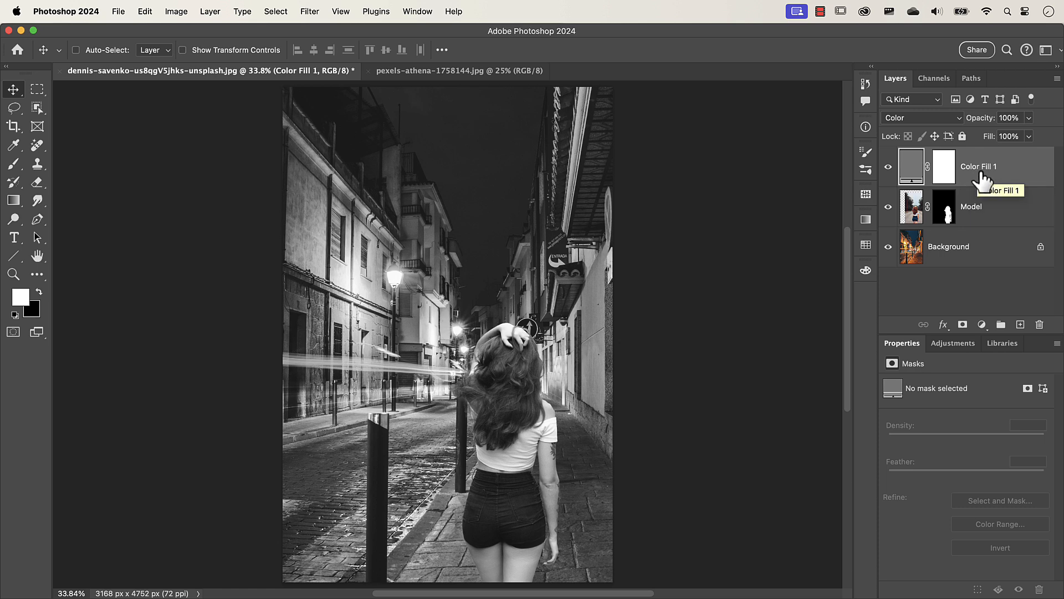
Group the grey fill layer into a group named "Check layer" and rename the fill layer "Luminosity"
{"action": "key", "text": "super+g"}
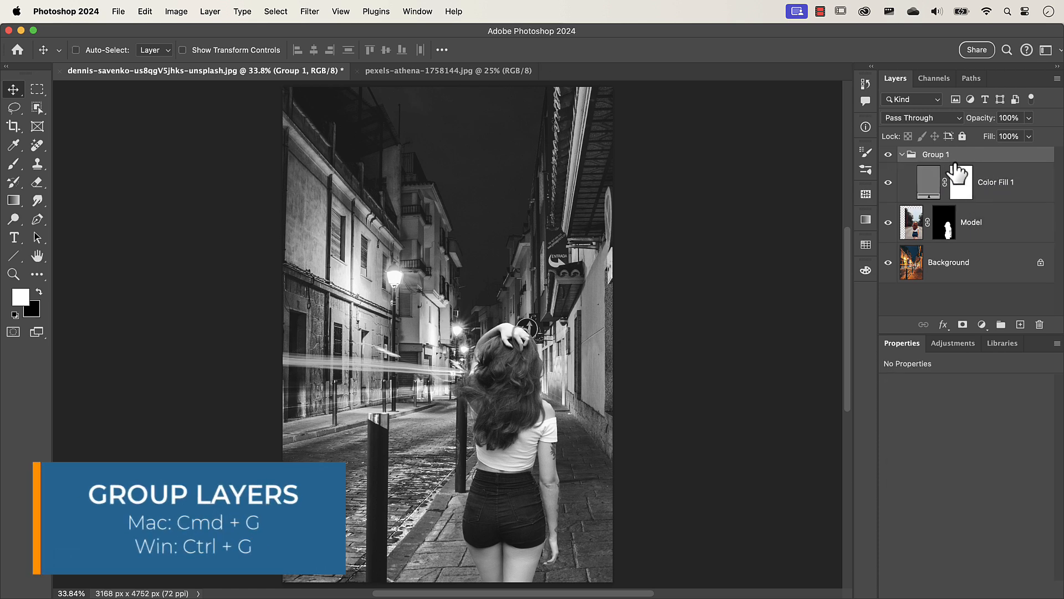
{"action": "double_click", "coordinate": [938, 156]}
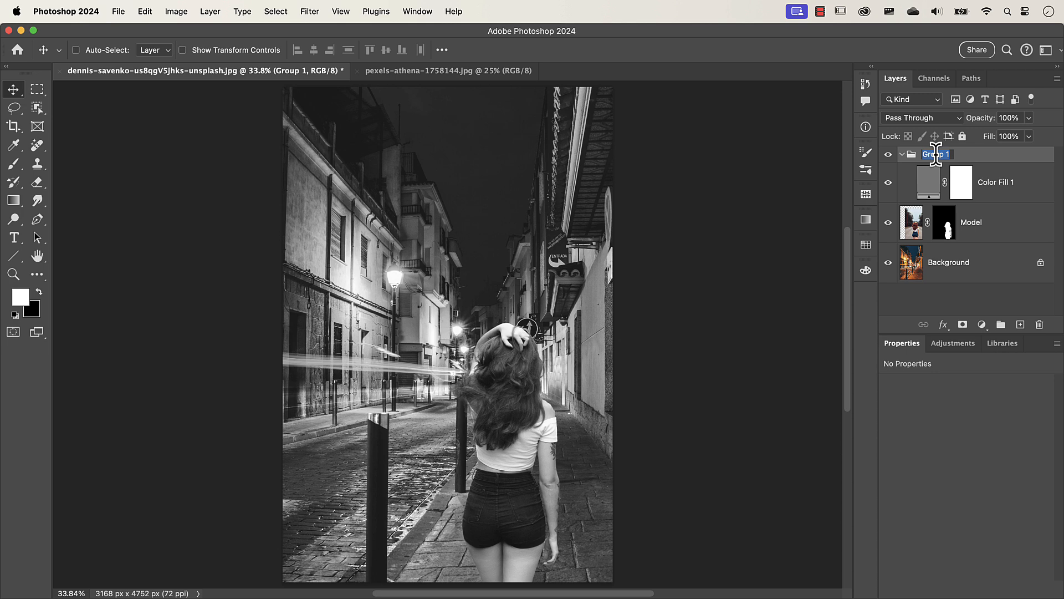
{"action": "type", "text": "Check layer"}
{"action": "left_click", "coordinate": [938, 169]}
{"action": "double_click", "coordinate": [992, 182]}
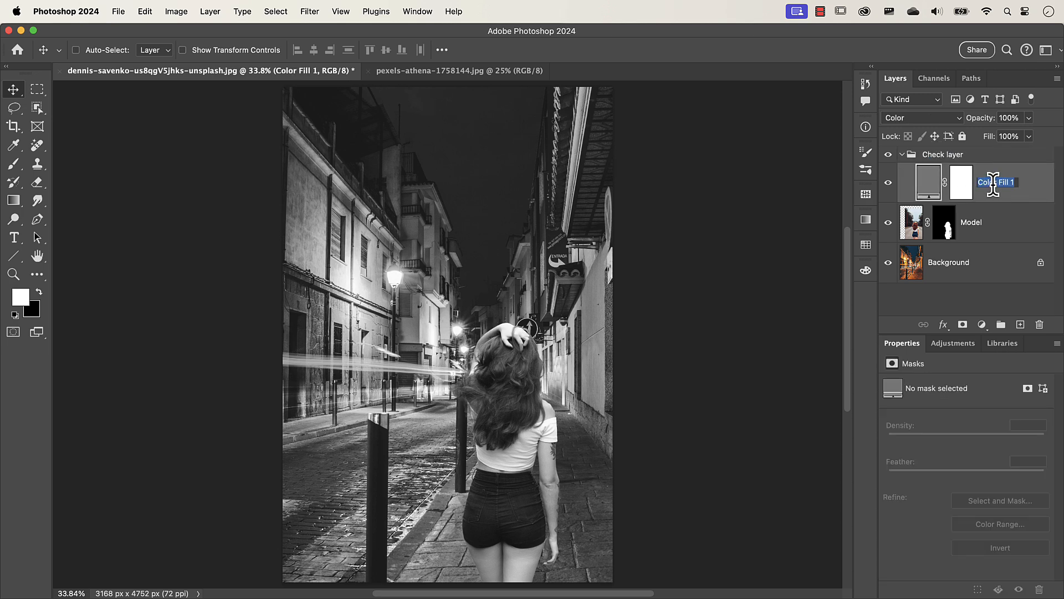
{"action": "type", "text": "Luminosity"}
{"action": "key", "text": "Return"}
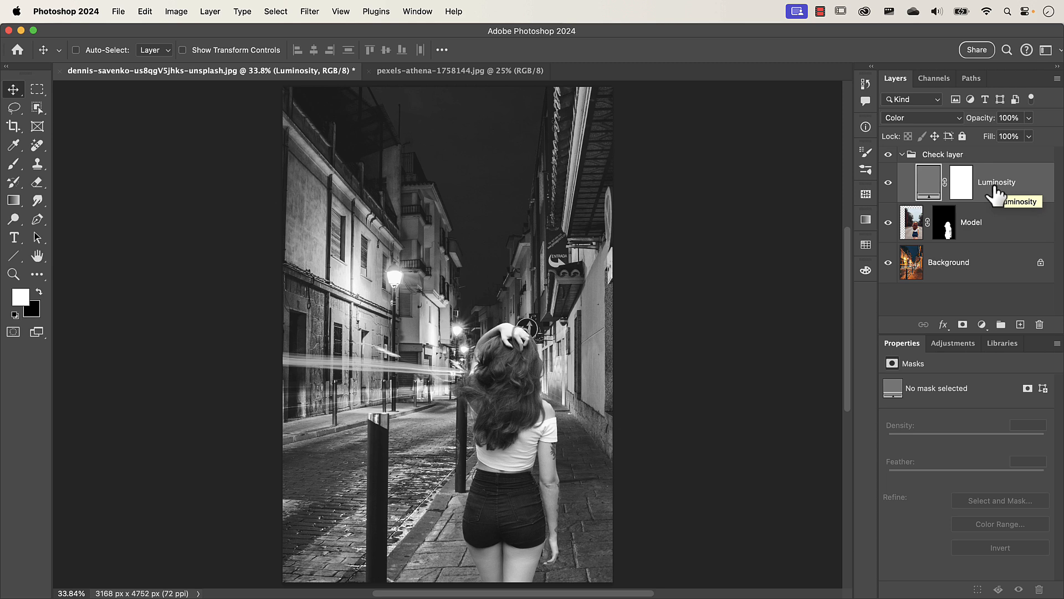
Add a Curves adjustment layer directly above the Model layer and clip it to the model
{"action": "left_click", "coordinate": [996, 230]}
{"action": "left_click", "coordinate": [982, 325]}
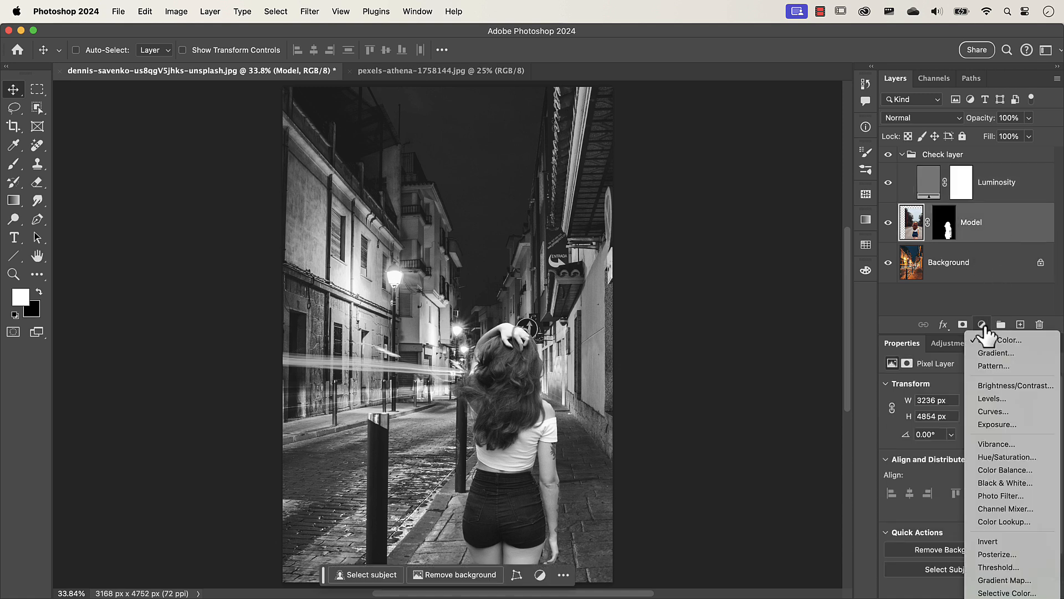
{"action": "left_click", "coordinate": [989, 412]}
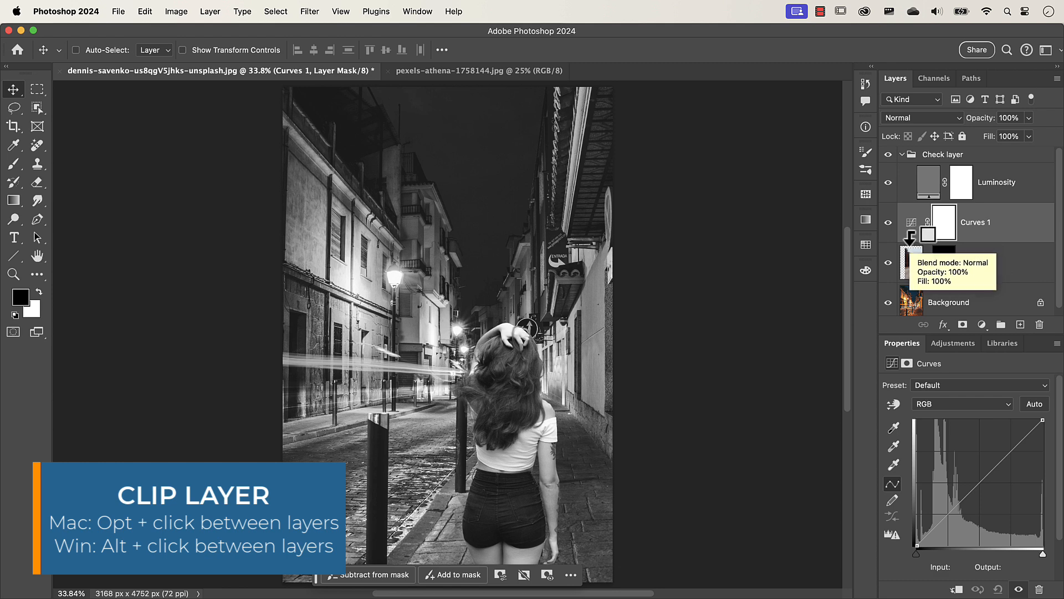
{"action": "left_click", "coordinate": [910, 238], "text": "alt"}
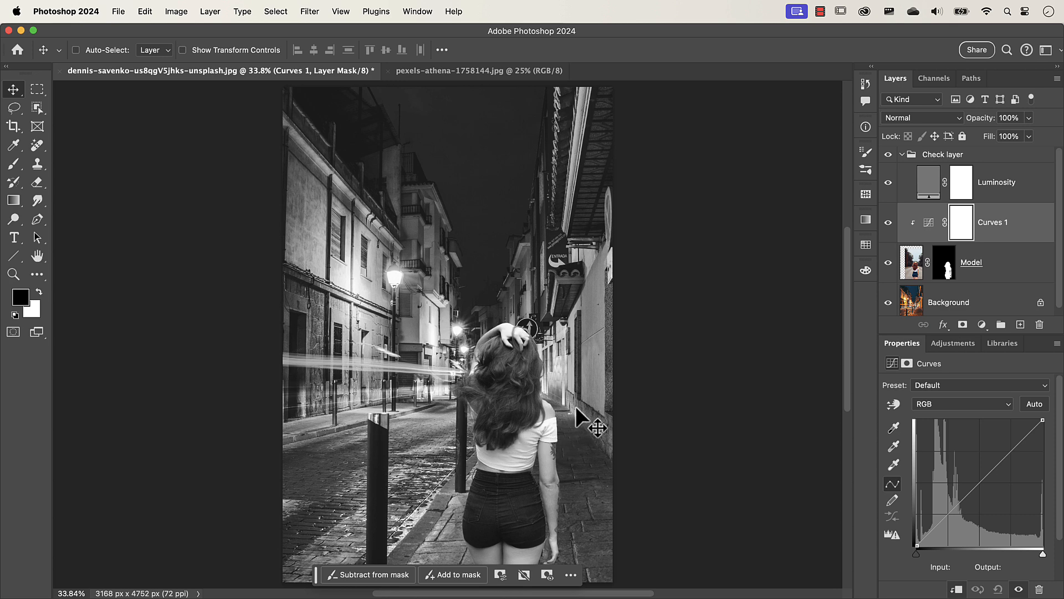
Darken the model's shadows slightly on the curve by sampling her shorts with the on-image adjustment tool
{"action": "left_click", "coordinate": [893, 406]}
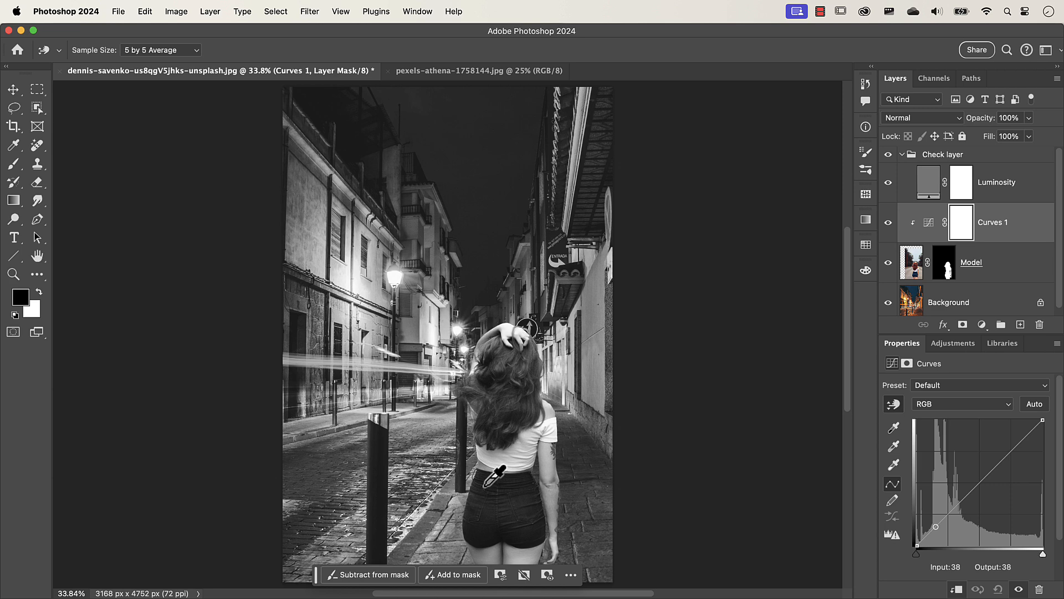
{"action": "left_click_drag", "start_coordinate": [489, 491], "coordinate": [492, 508]}
{"action": "key", "text": "super+z"}
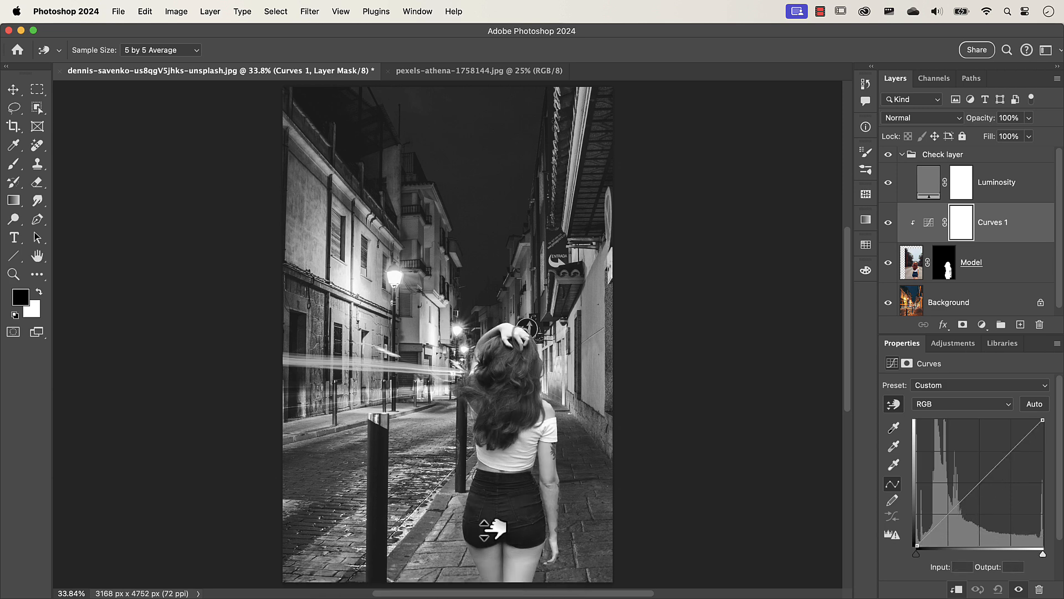
{"action": "key", "text": "super+shift+z"}
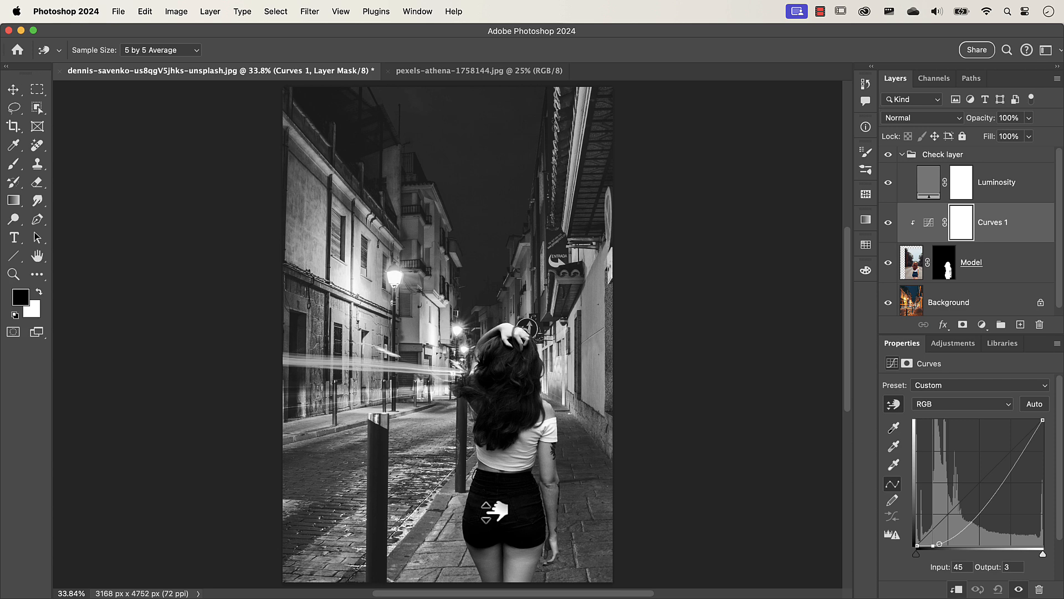
{"action": "mouse_move", "coordinate": [487, 504]}
{"action": "left_mouse_down"}
{"action": "mouse_move", "coordinate": [507, 421]}
{"action": "mouse_move", "coordinate": [491, 493]}
{"action": "mouse_move", "coordinate": [499, 492]}
{"action": "left_mouse_up"}
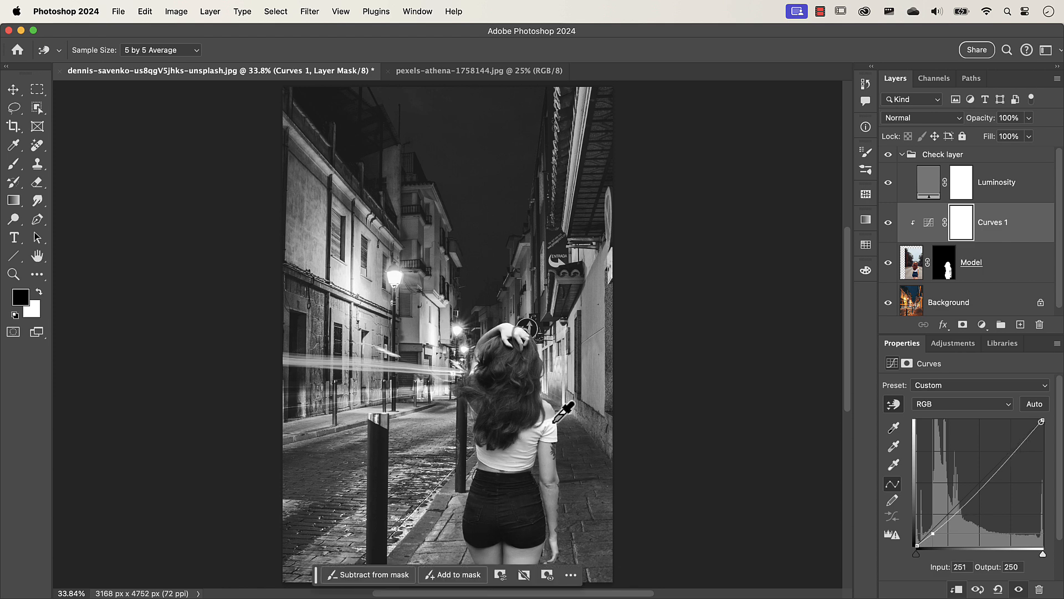
Lower the curve's highlights to dim the white shirt, shaping the curve with an upper point at input 234, output 192
{"action": "left_click_drag", "start_coordinate": [553, 422], "coordinate": [553, 460]}
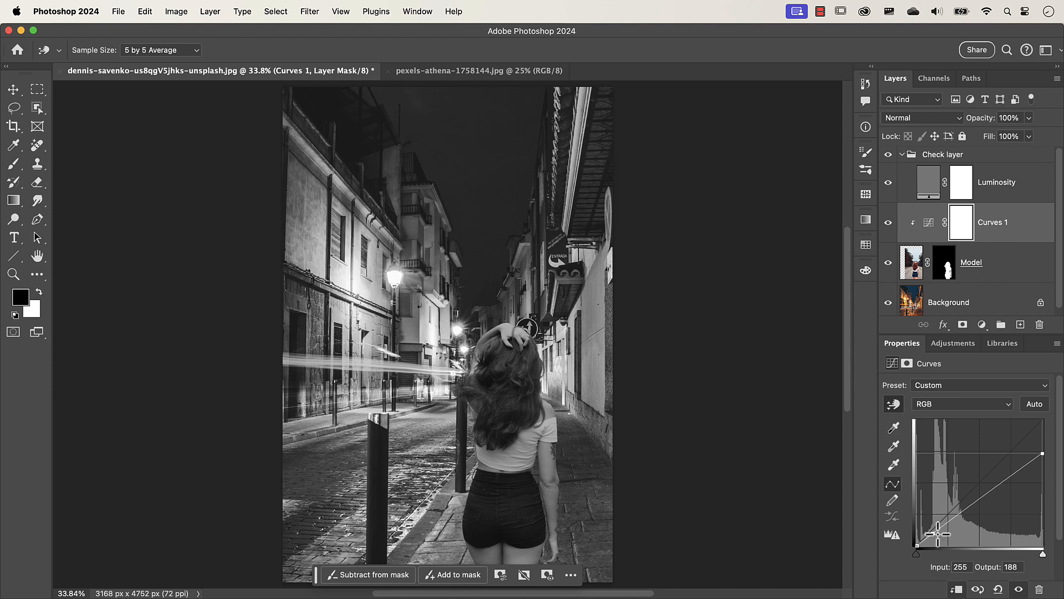
{"action": "left_click_drag", "start_coordinate": [938, 529], "coordinate": [987, 509]}
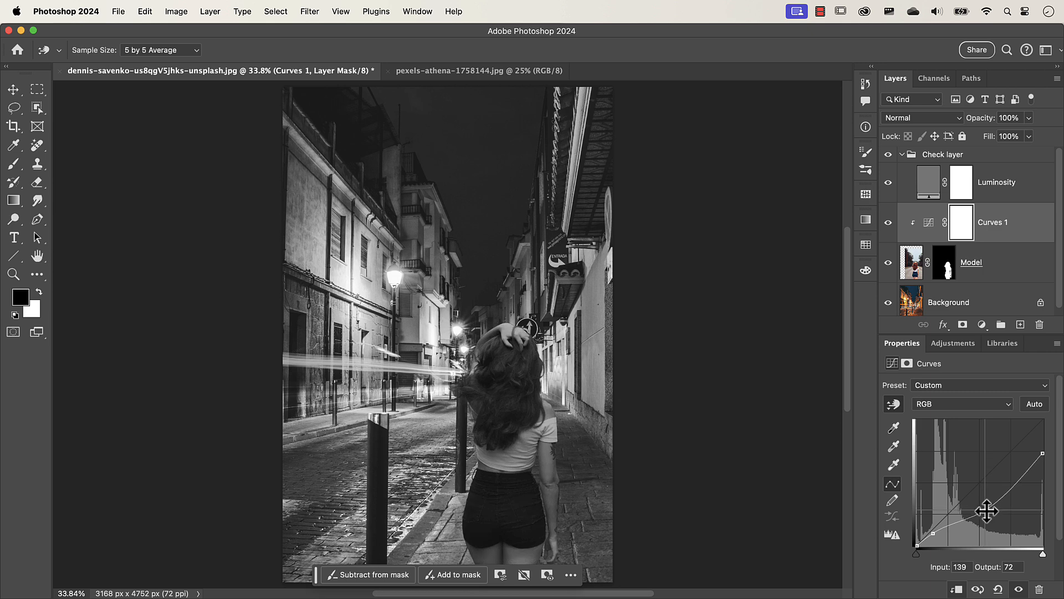
{"action": "left_click_drag", "start_coordinate": [986, 510], "coordinate": [927, 588]}
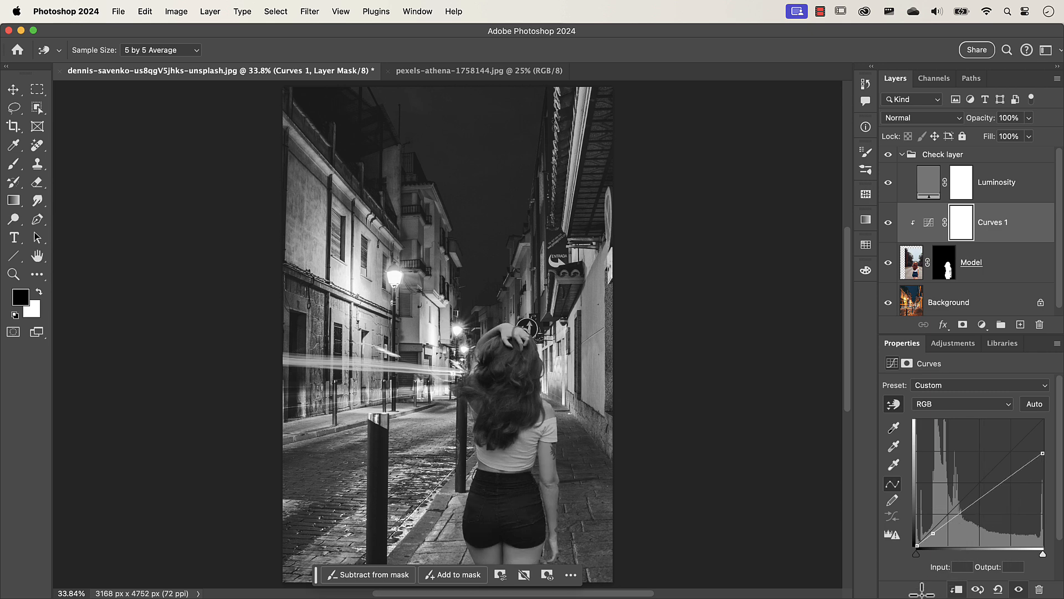
{"action": "left_click_drag", "start_coordinate": [933, 533], "coordinate": [940, 534]}
{"action": "mouse_move", "coordinate": [1046, 451]}
{"action": "left_mouse_down"}
{"action": "mouse_move", "coordinate": [1041, 442]}
{"action": "mouse_move", "coordinate": [1032, 451]}
{"action": "left_mouse_up"}
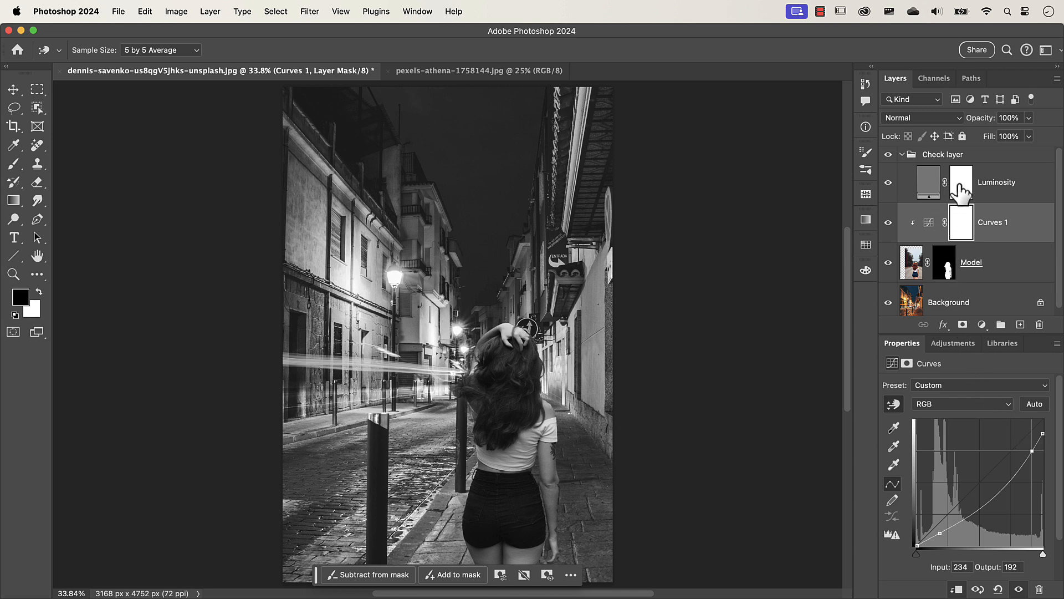
Hide the Luminosity check layer, compare the model with and without the curve, and set its white endpoint output to 221
{"action": "left_click", "coordinate": [888, 182]}
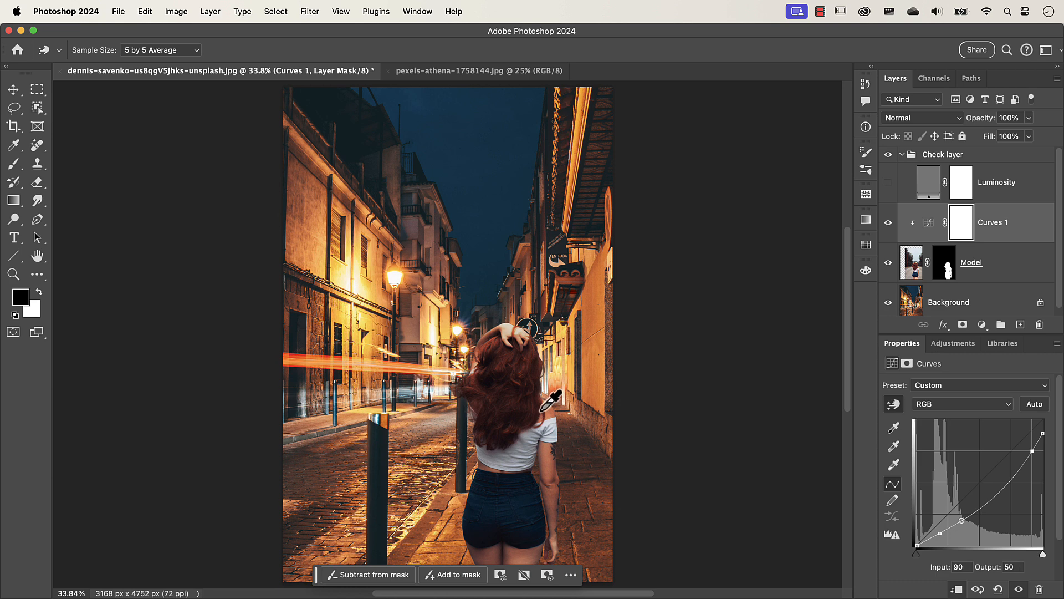
{"action": "left_click", "coordinate": [888, 222]}
{"action": "left_click", "coordinate": [888, 222]}
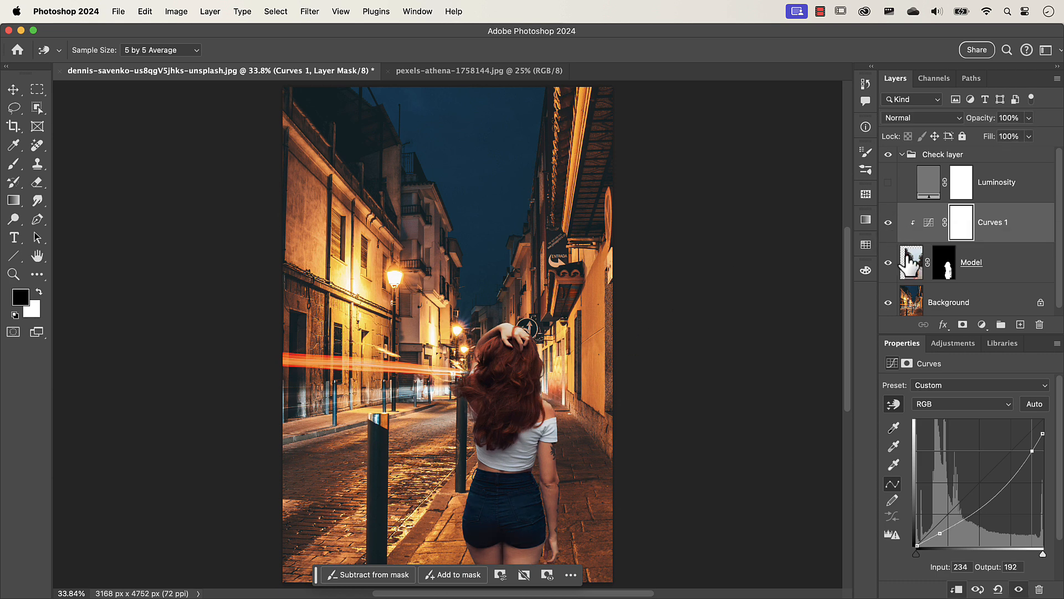
{"action": "left_click_drag", "start_coordinate": [1041, 433], "coordinate": [1043, 438]}
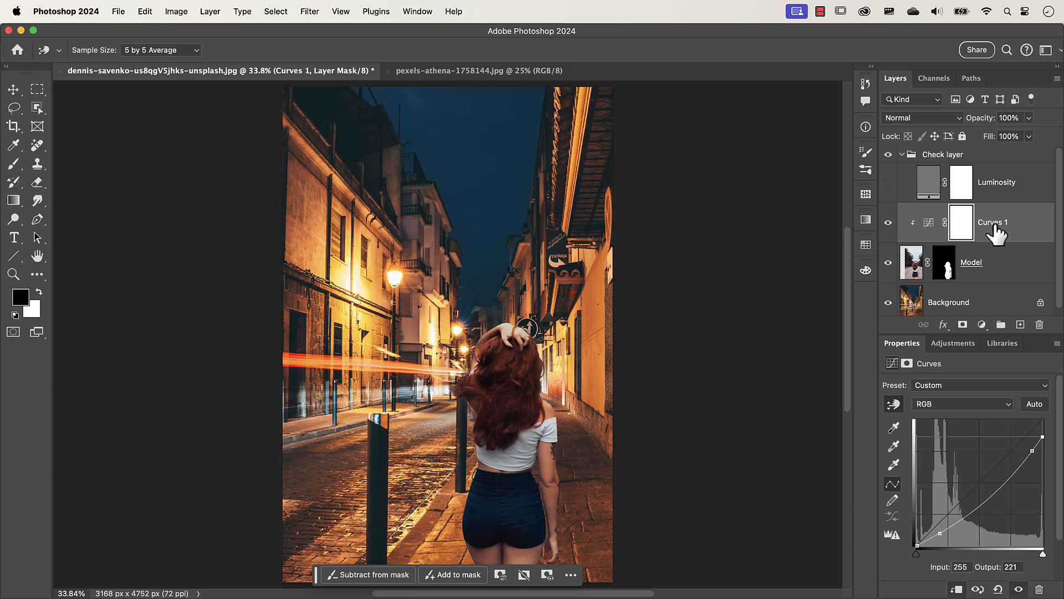
Set the Curves layer's blend mode to Luminosity and rename it "Luminosity adjustment"
{"action": "left_click", "coordinate": [912, 122]}
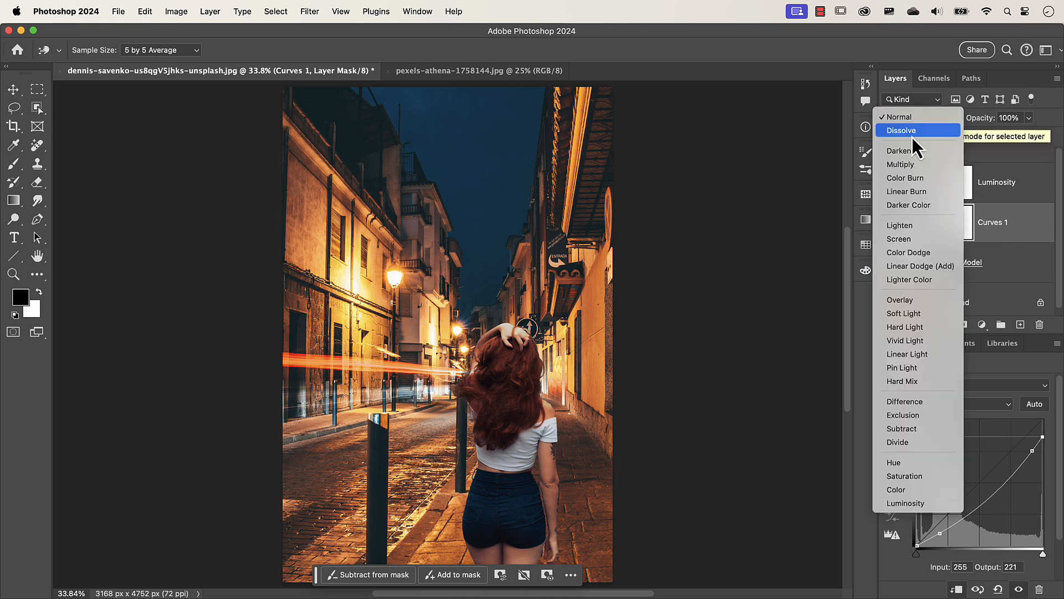
{"action": "left_click", "coordinate": [921, 505]}
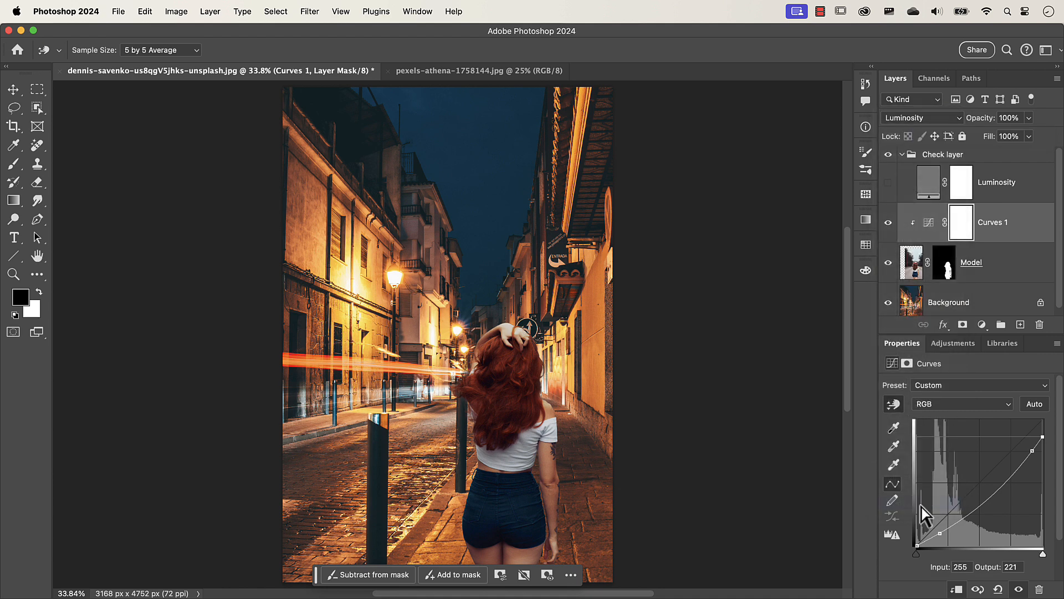
{"action": "double_click", "coordinate": [991, 223]}
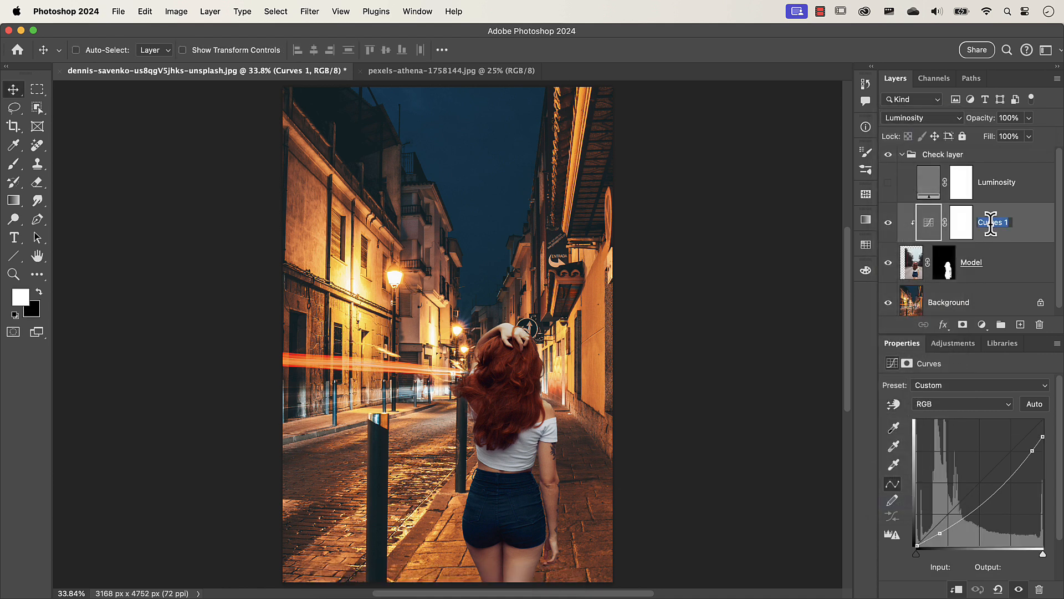
{"action": "type", "text": "L"}
{"action": "type", "text": "uminosity"}
{"action": "type", "text": " adjustment"}
{"action": "key", "text": "Return"}
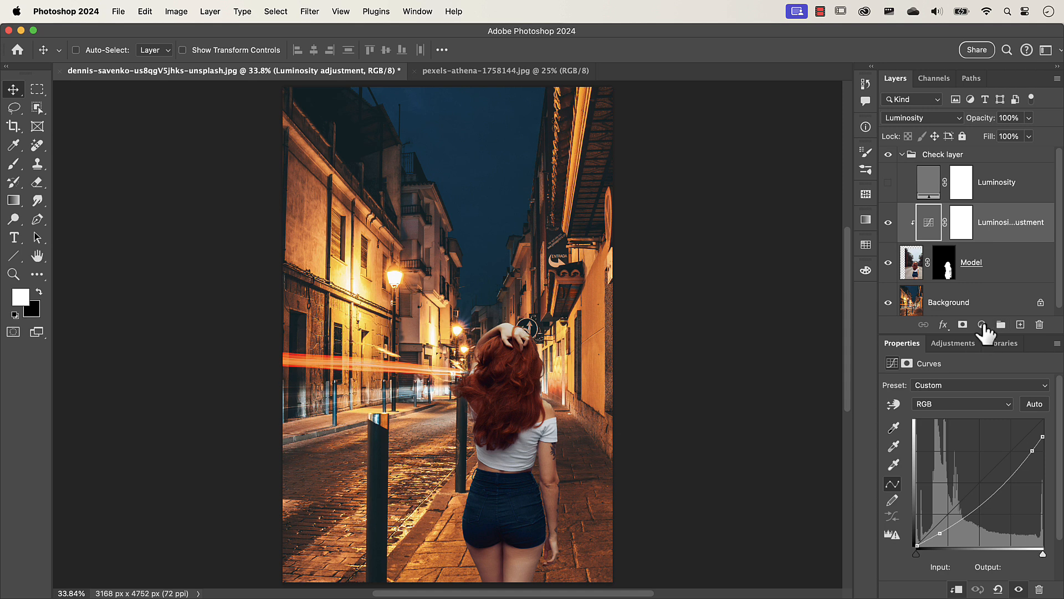
Add a second Curves adjustment clipped to the model, name it "Hue adjustment", and set its blend mode to Color
{"action": "left_click", "coordinate": [982, 325]}
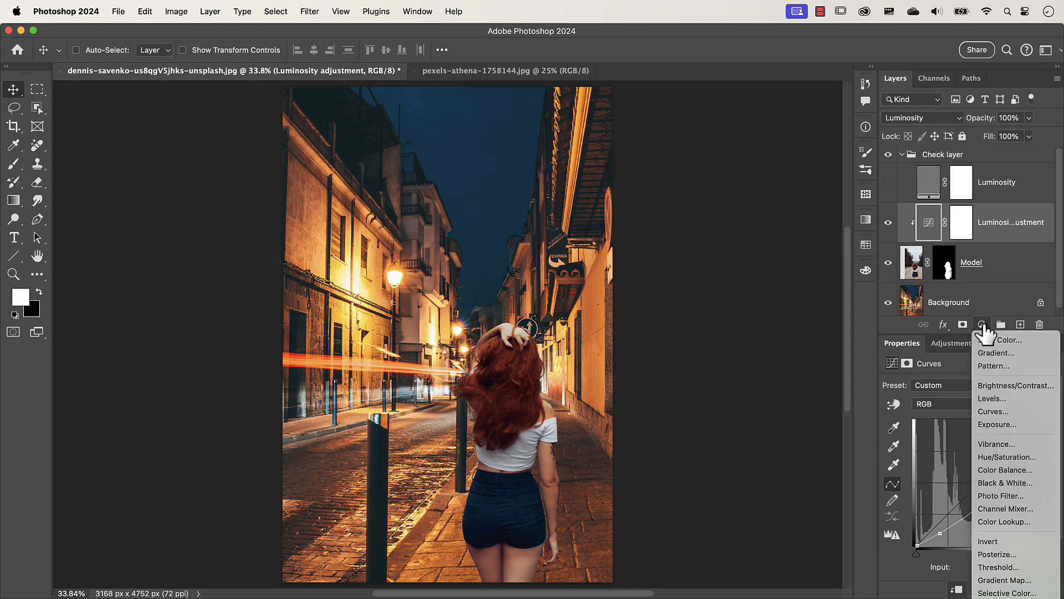
{"action": "left_click", "coordinate": [985, 411]}
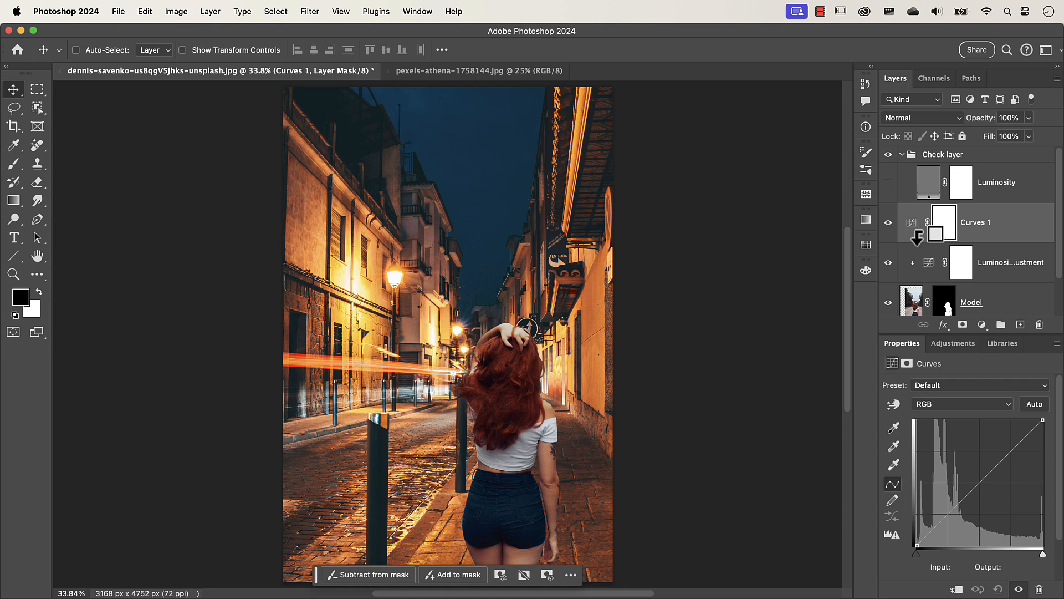
{"action": "left_click", "coordinate": [918, 241], "text": "alt"}
{"action": "double_click", "coordinate": [991, 223]}
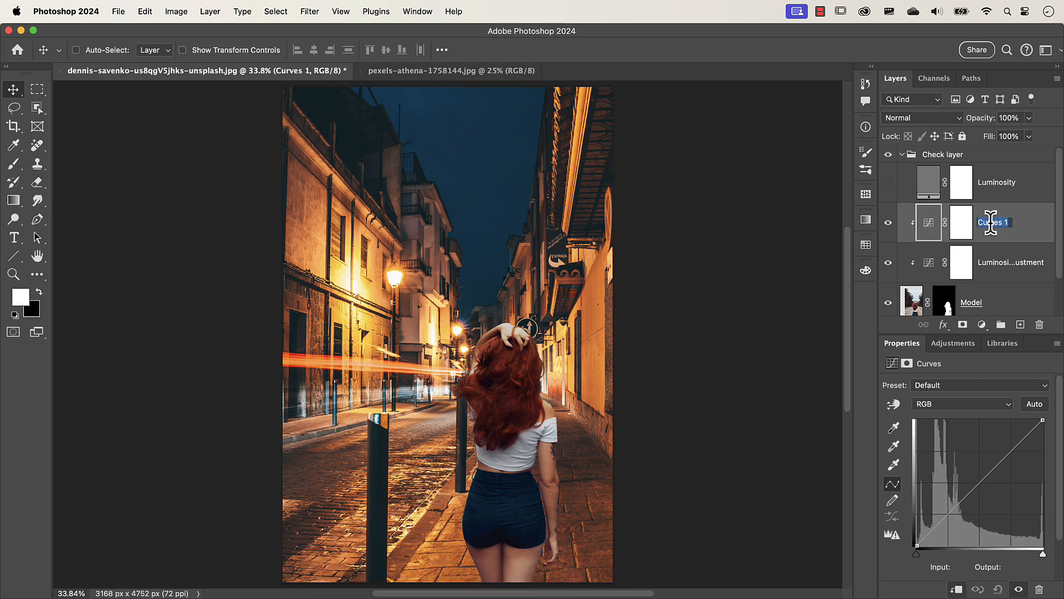
{"action": "type", "text": "Hue adjustment"}
{"action": "key", "text": "Return"}
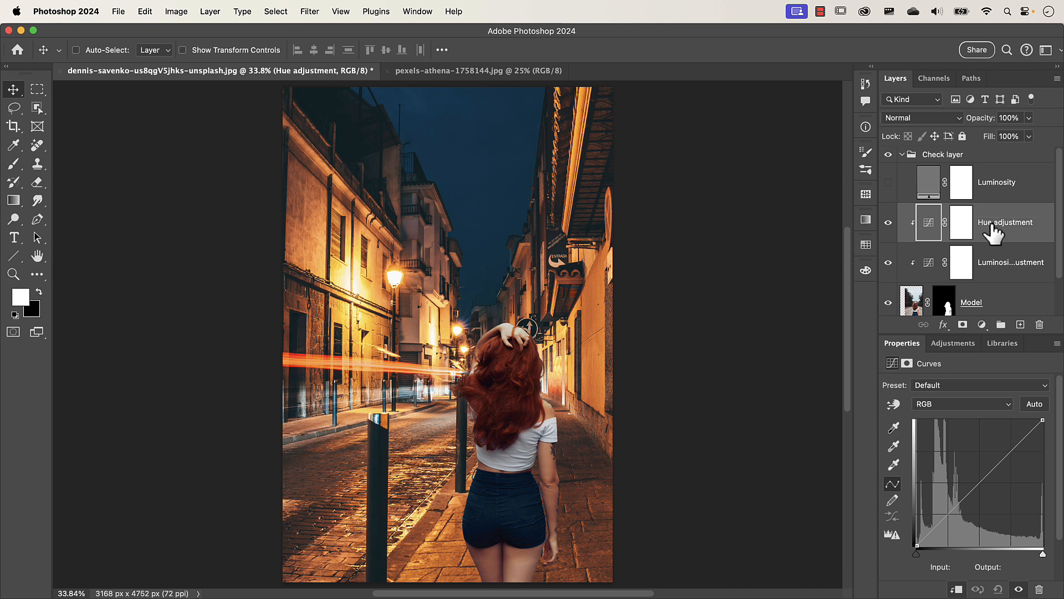
{"action": "left_click", "coordinate": [907, 119]}
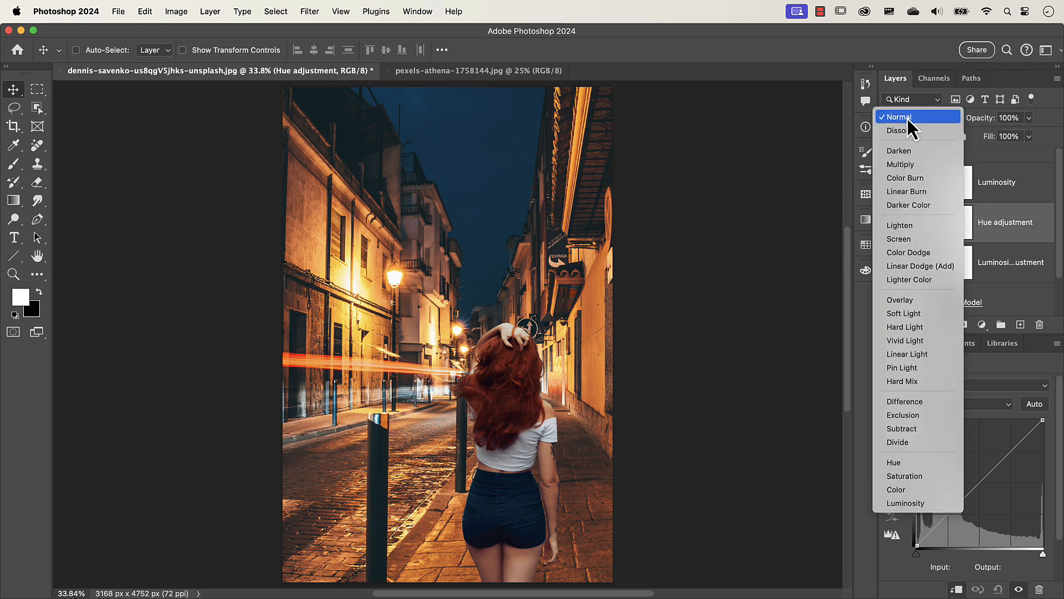
{"action": "left_click", "coordinate": [918, 490]}
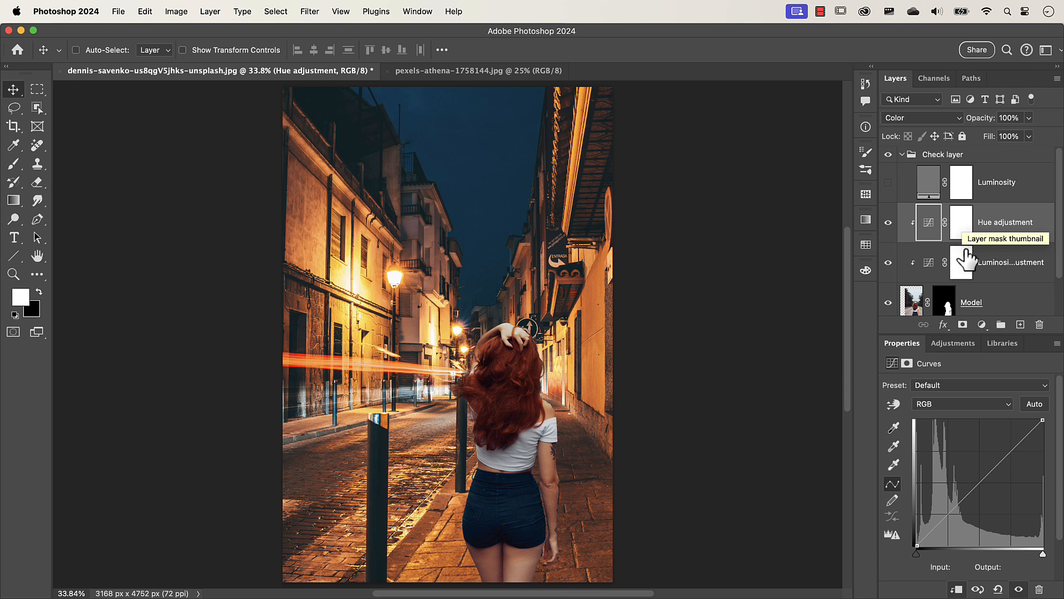
Set the Curves auto correction algorithm to Find Dark & Light Colors and sample a dark teal target shadow color of about 0c262a from the foreground bollard
{"action": "left_click", "coordinate": [1035, 405], "text": "alt"}
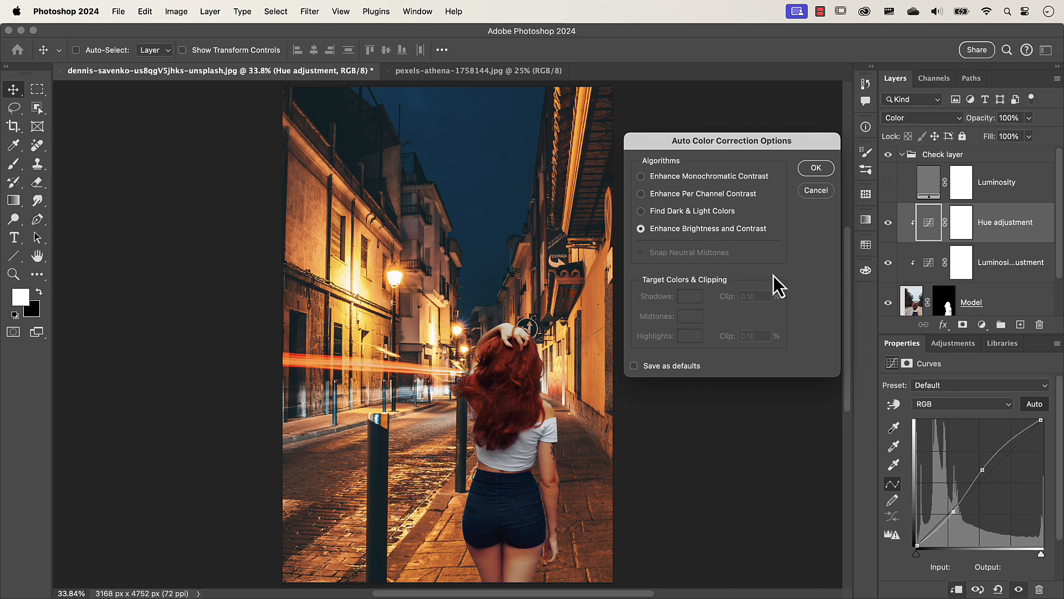
{"action": "left_click", "coordinate": [661, 218]}
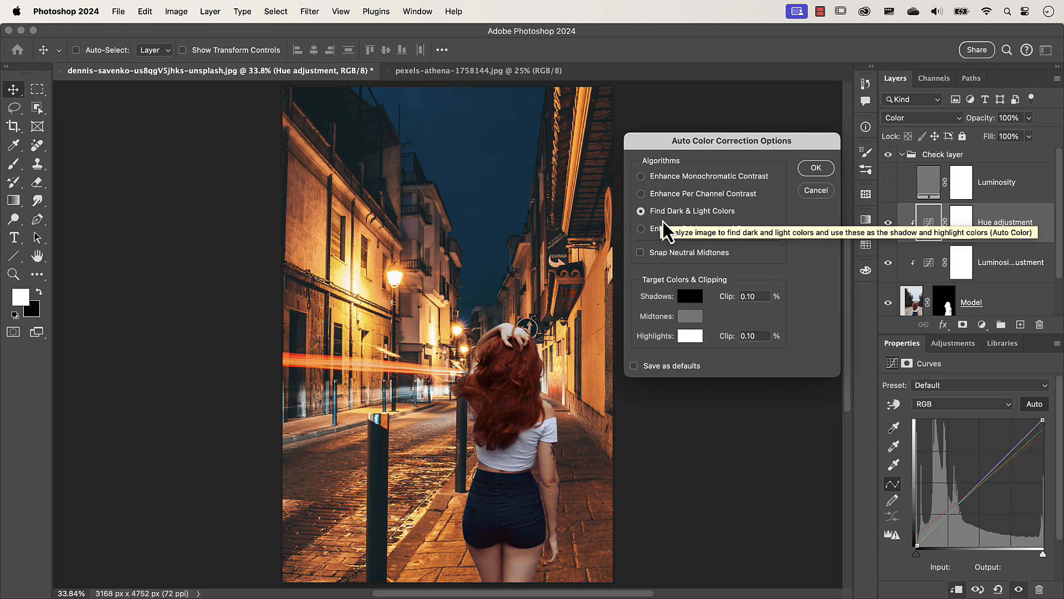
{"action": "left_click", "coordinate": [693, 299]}
{"action": "left_click_drag", "start_coordinate": [477, 116], "coordinate": [344, 99]}
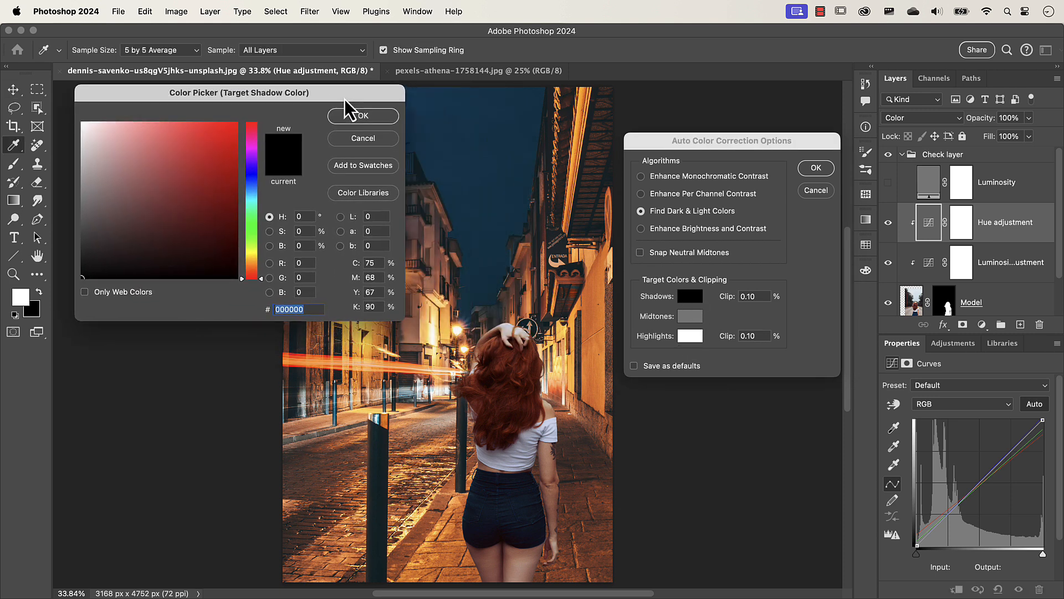
{"action": "left_click", "coordinate": [579, 381]}
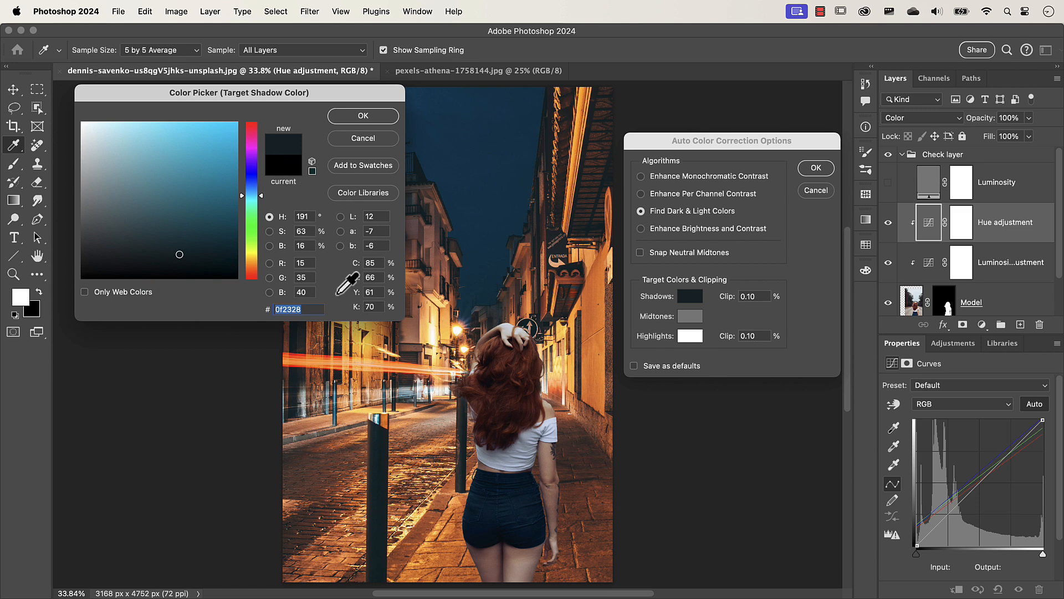
{"action": "left_click", "coordinate": [378, 447]}
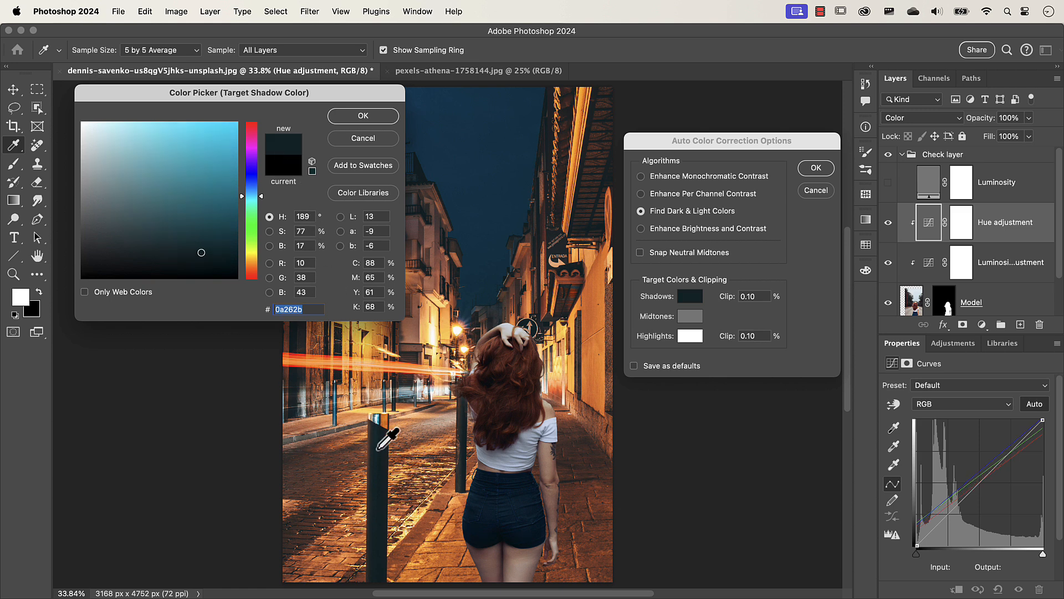
{"action": "left_click", "coordinate": [383, 499]}
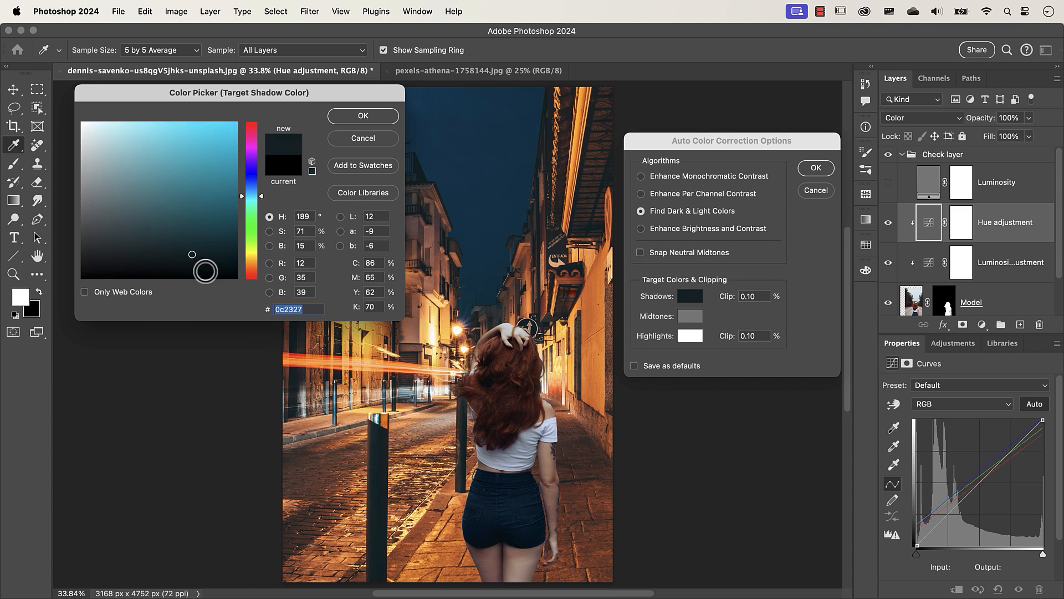
{"action": "left_click", "coordinate": [192, 254]}
{"action": "mouse_move", "coordinate": [192, 254]}
{"action": "left_mouse_down"}
{"action": "mouse_move", "coordinate": [202, 245]}
{"action": "mouse_move", "coordinate": [194, 252]}
{"action": "left_mouse_up"}
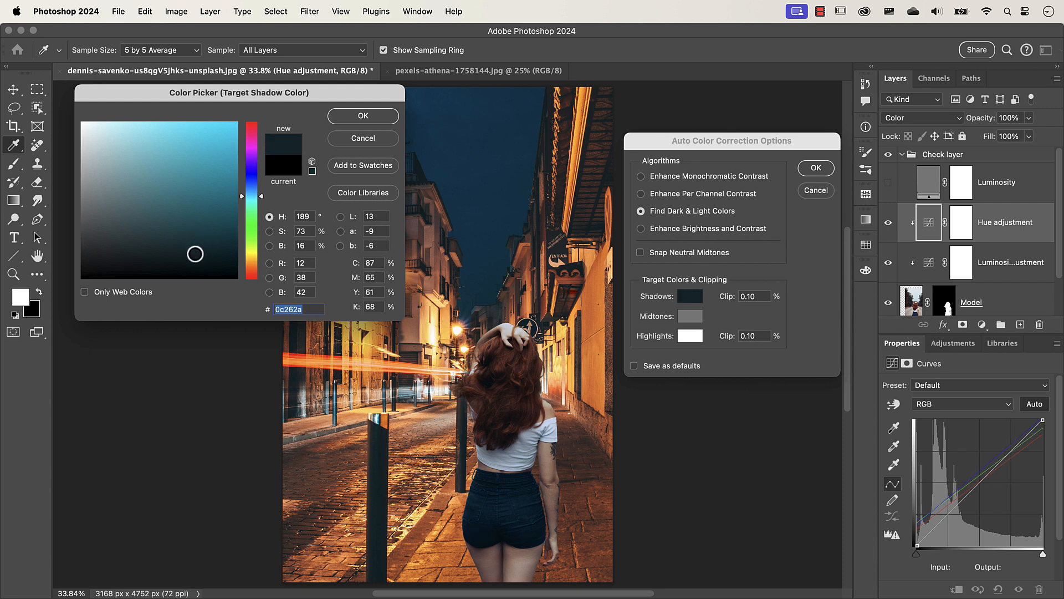
{"action": "left_click", "coordinate": [354, 118]}
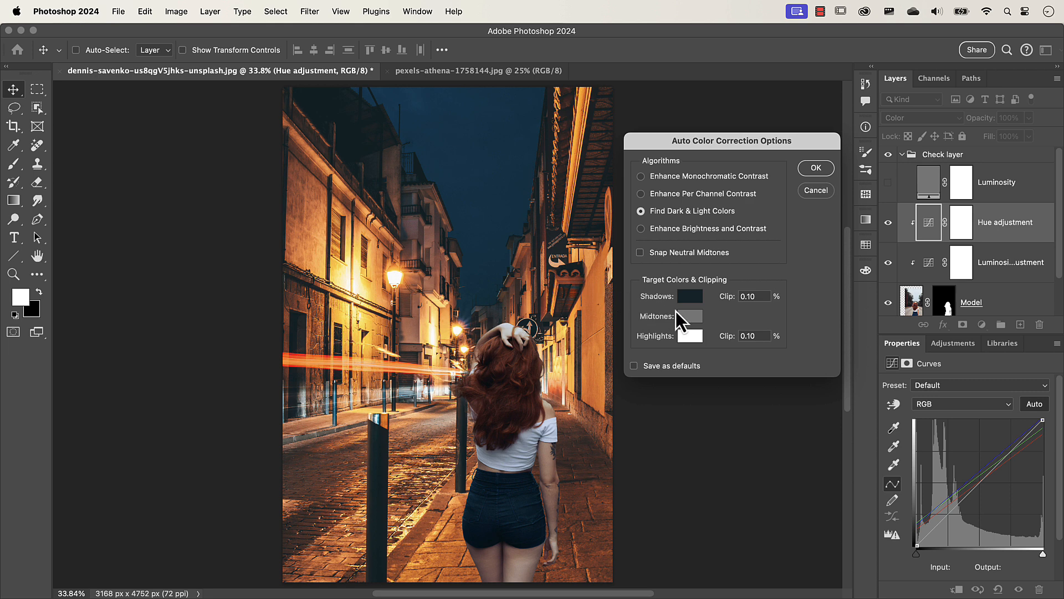
Set the target midtone color to 9f5b3c sampled from the orange building wall and the target highlight color to fcd05f sampled from the lit pavement
{"action": "left_click", "coordinate": [694, 317]}
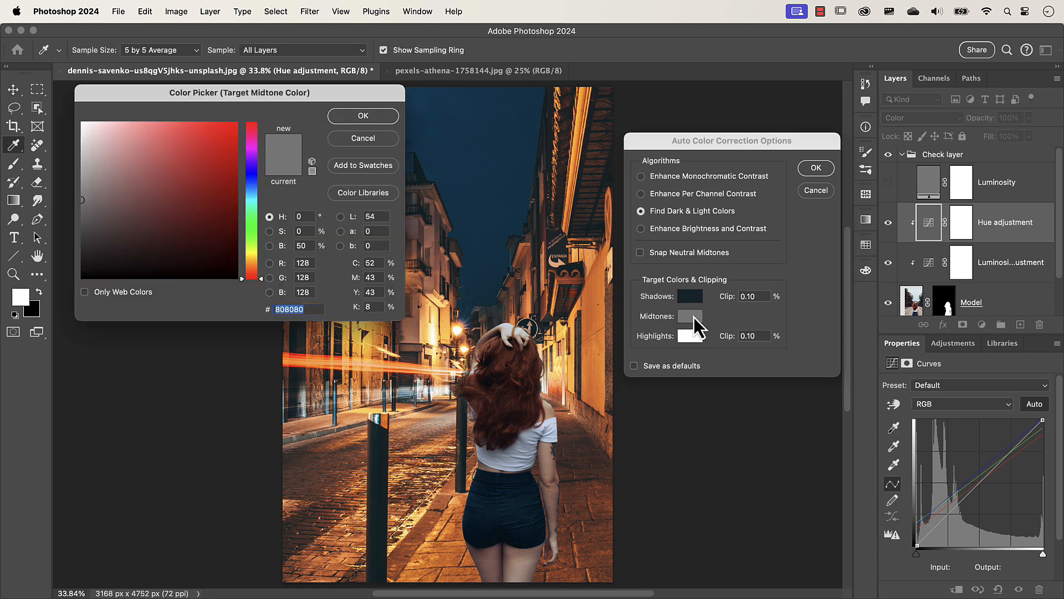
{"action": "left_click", "coordinate": [591, 417]}
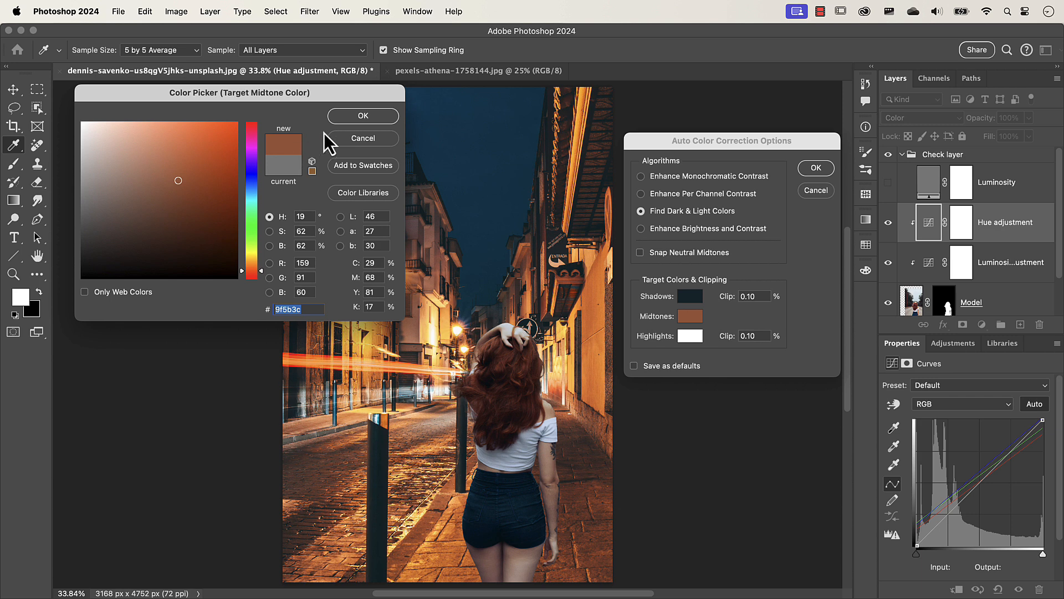
{"action": "left_click", "coordinate": [357, 118]}
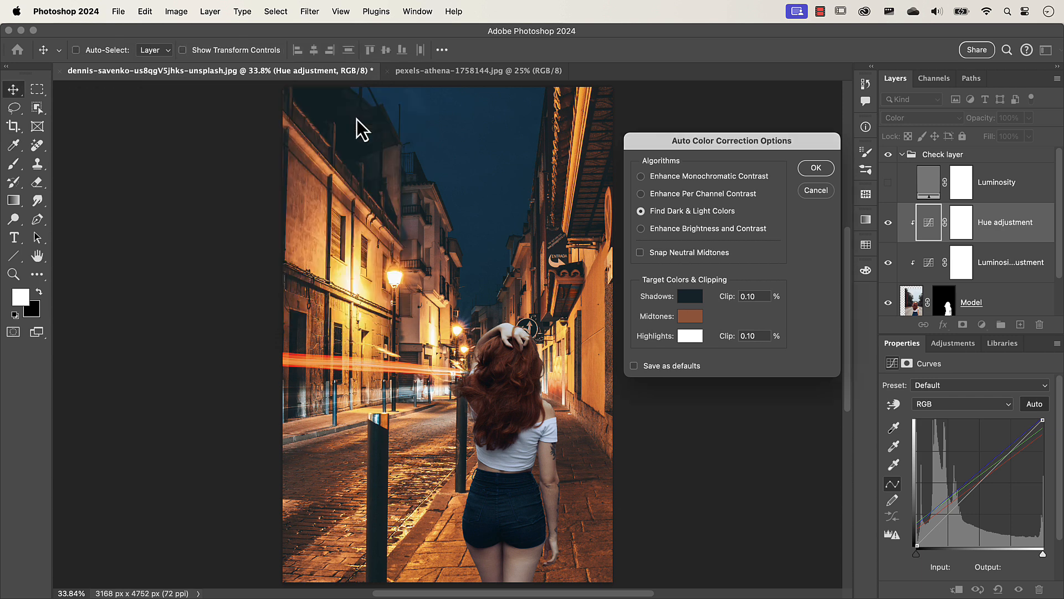
{"action": "left_click", "coordinate": [691, 341]}
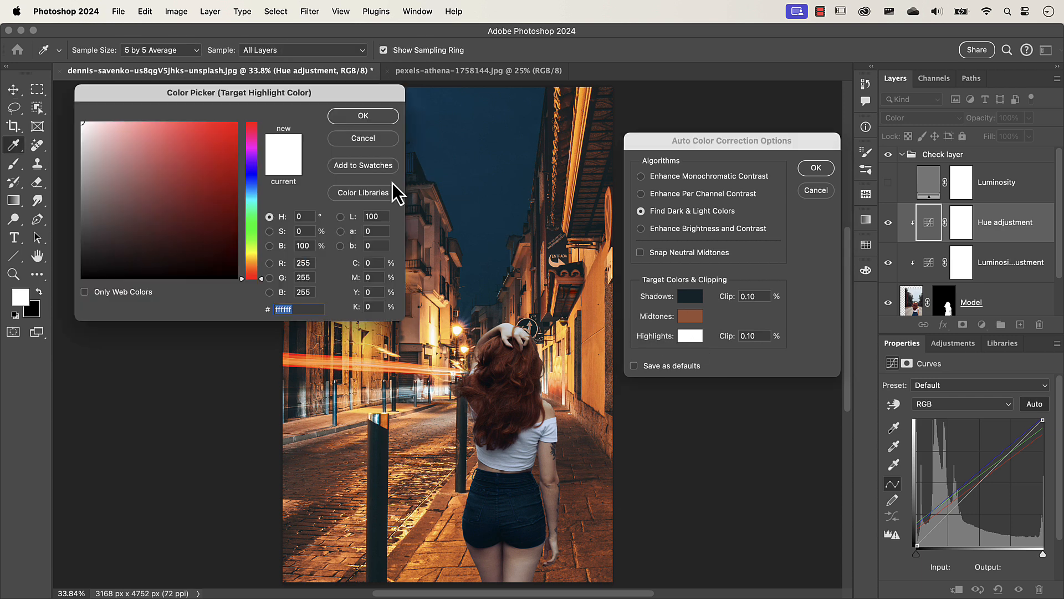
{"action": "left_click_drag", "start_coordinate": [282, 83], "coordinate": [220, 42]}
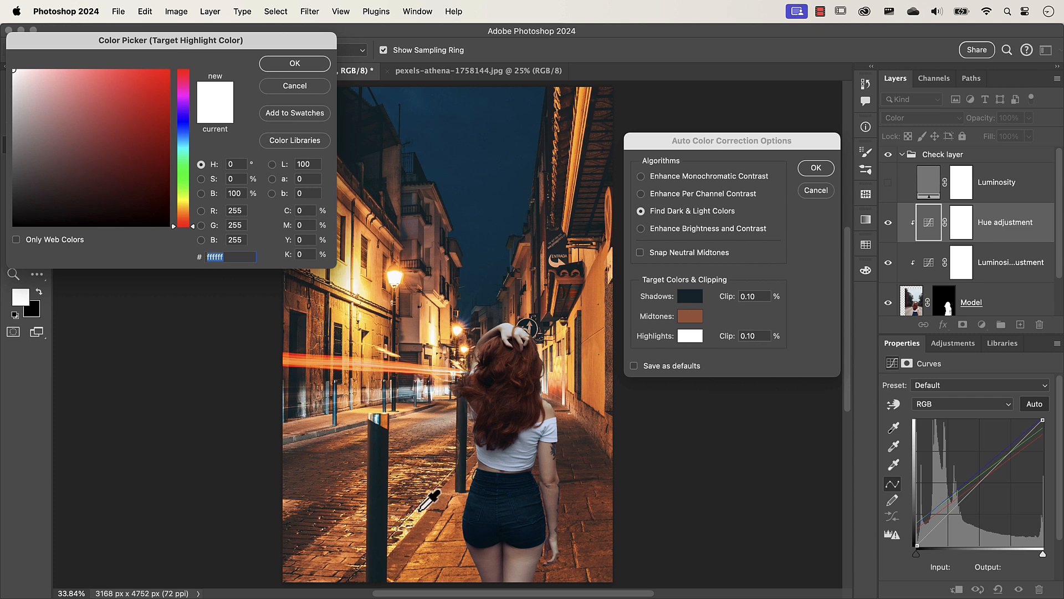
{"action": "left_click", "coordinate": [435, 533]}
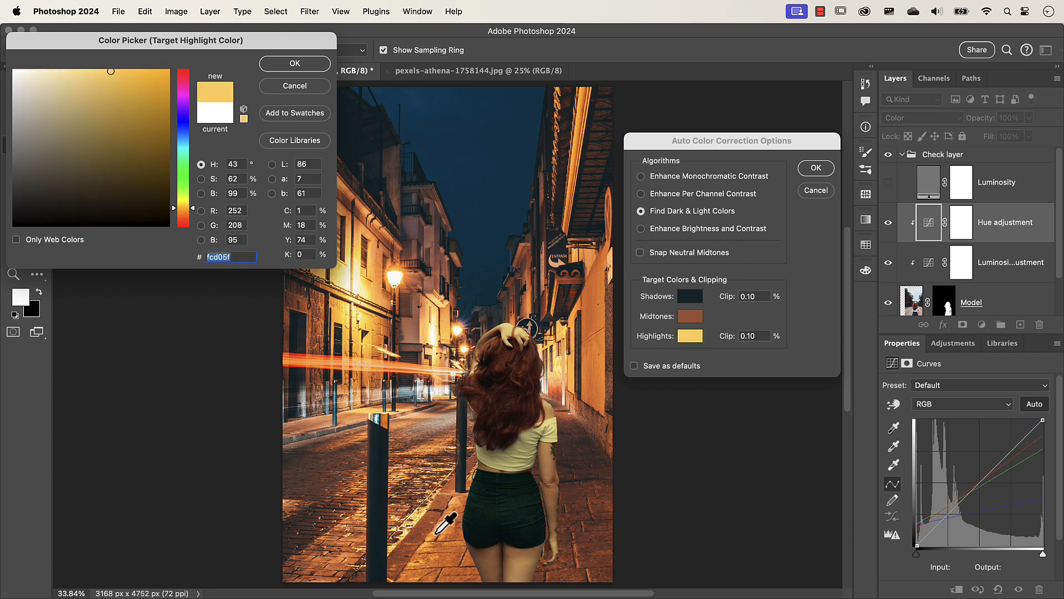
{"action": "left_click", "coordinate": [292, 63]}
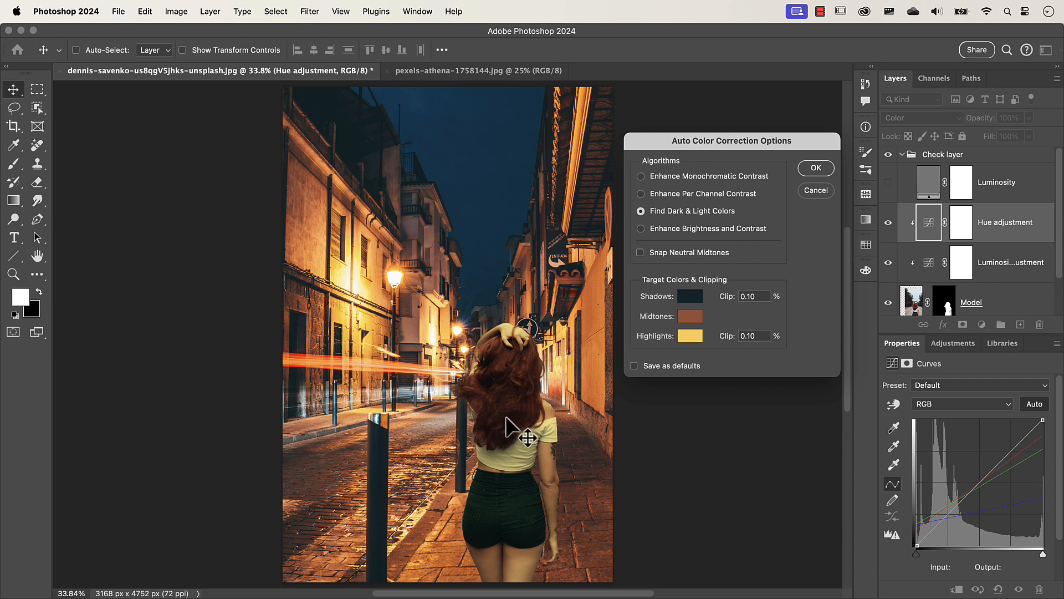
Fine-tune the dark teal target shadow color and apply the auto color correction without saving the target colors as defaults
{"action": "left_click", "coordinate": [688, 299]}
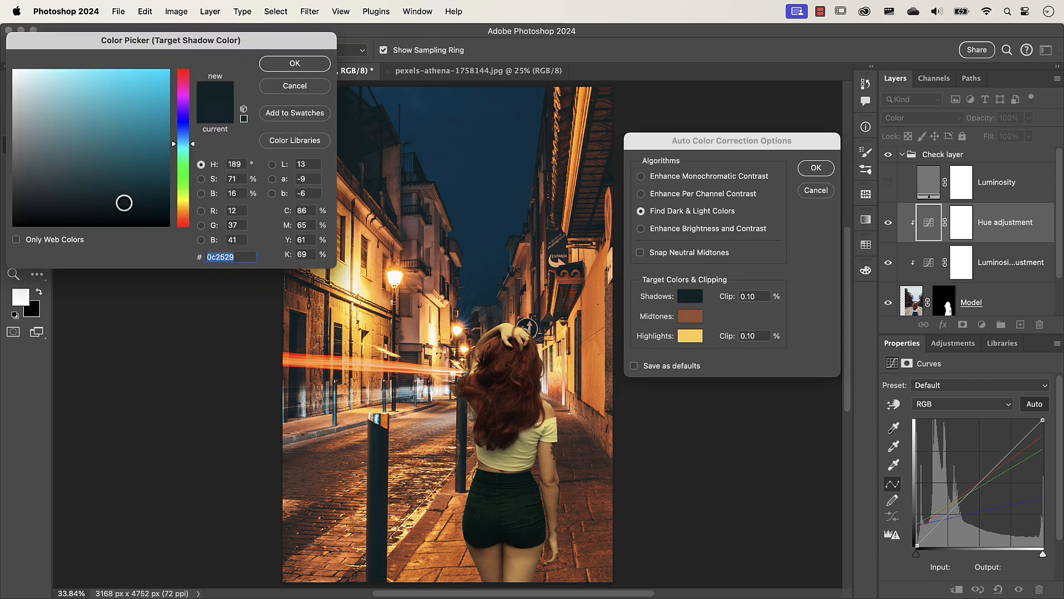
{"action": "left_click_drag", "start_coordinate": [115, 201], "coordinate": [114, 201]}
{"action": "left_click", "coordinate": [301, 65]}
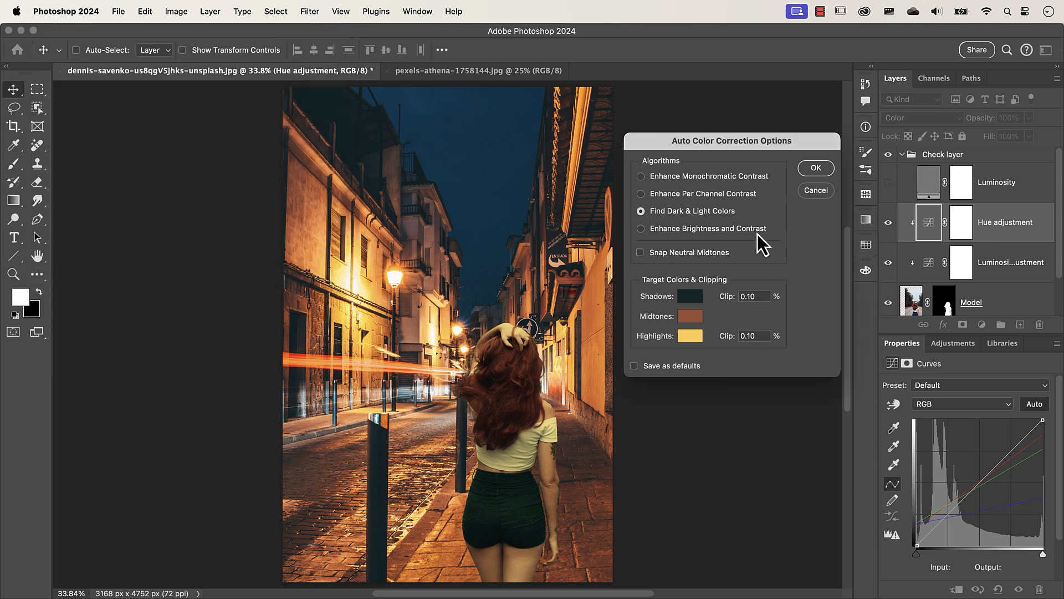
{"action": "left_click", "coordinate": [815, 168]}
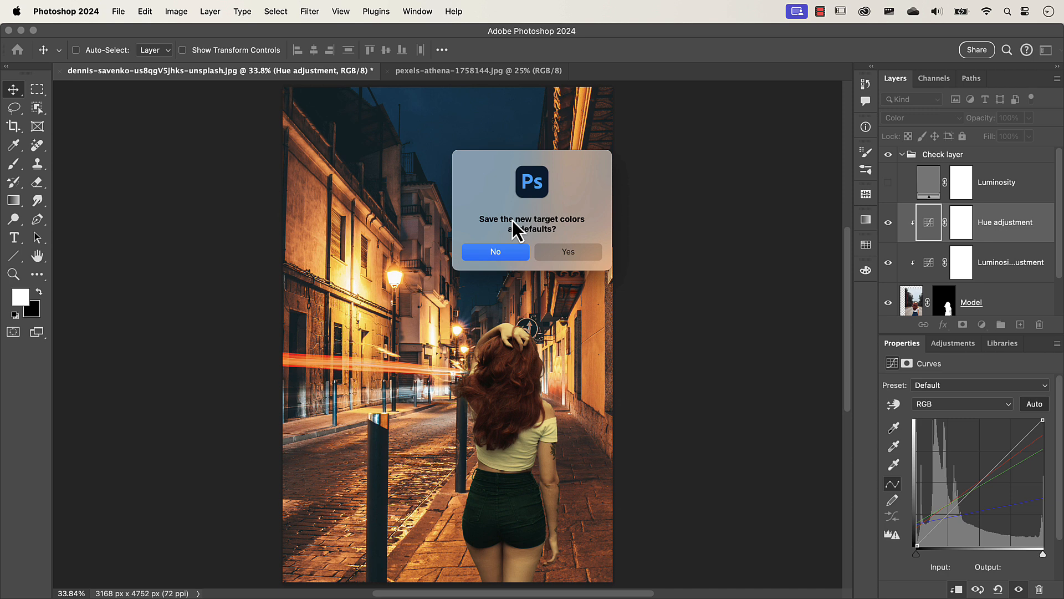
{"action": "left_click", "coordinate": [498, 254]}
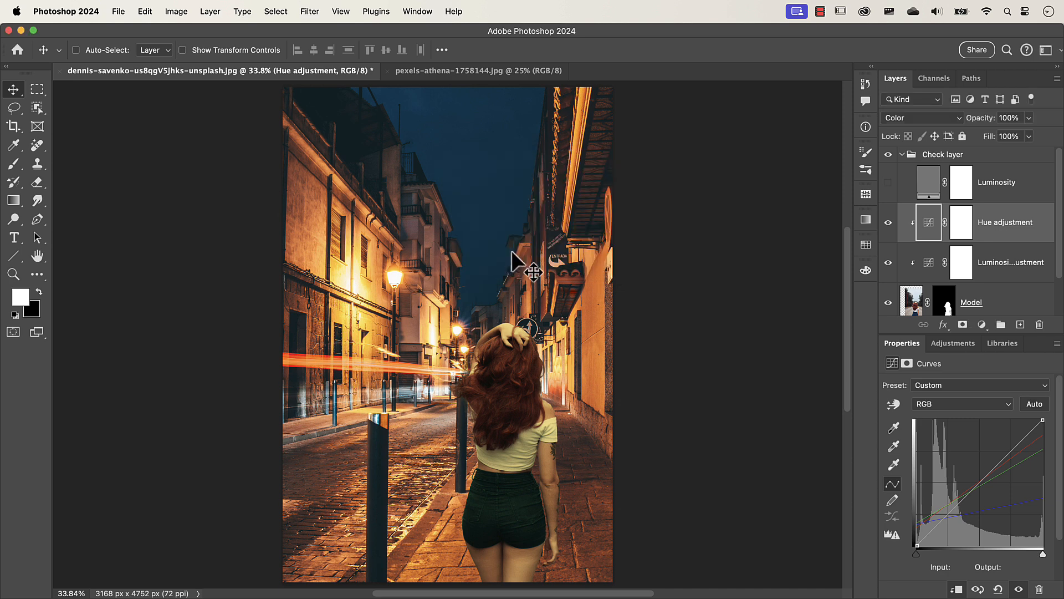
Compare the model with and without the Hue adjustment layer and review its Red, Green and Blue channel curves
{"action": "left_click", "coordinate": [888, 223]}
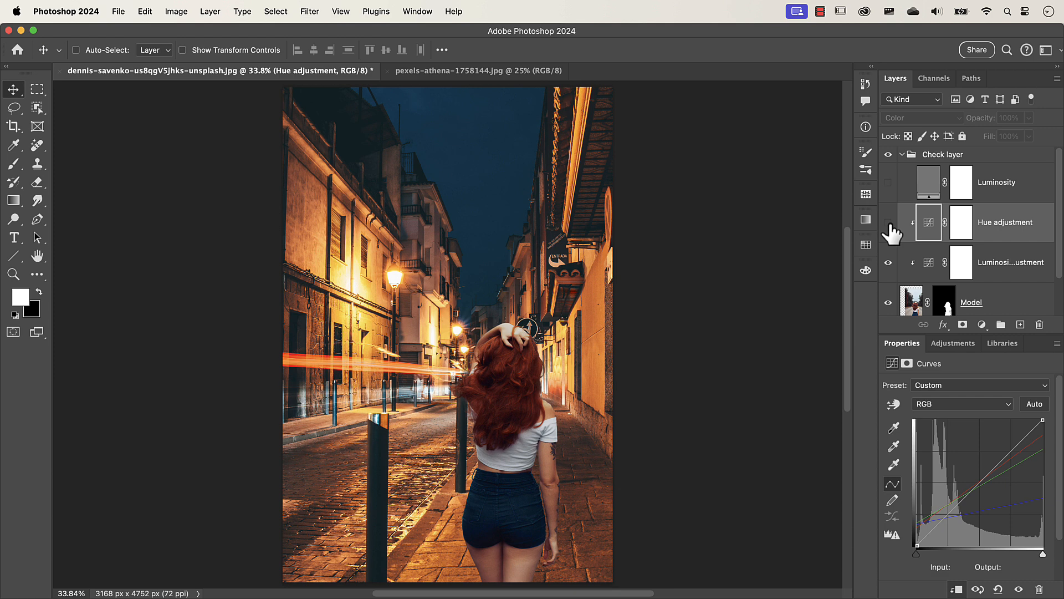
{"action": "left_click", "coordinate": [889, 223]}
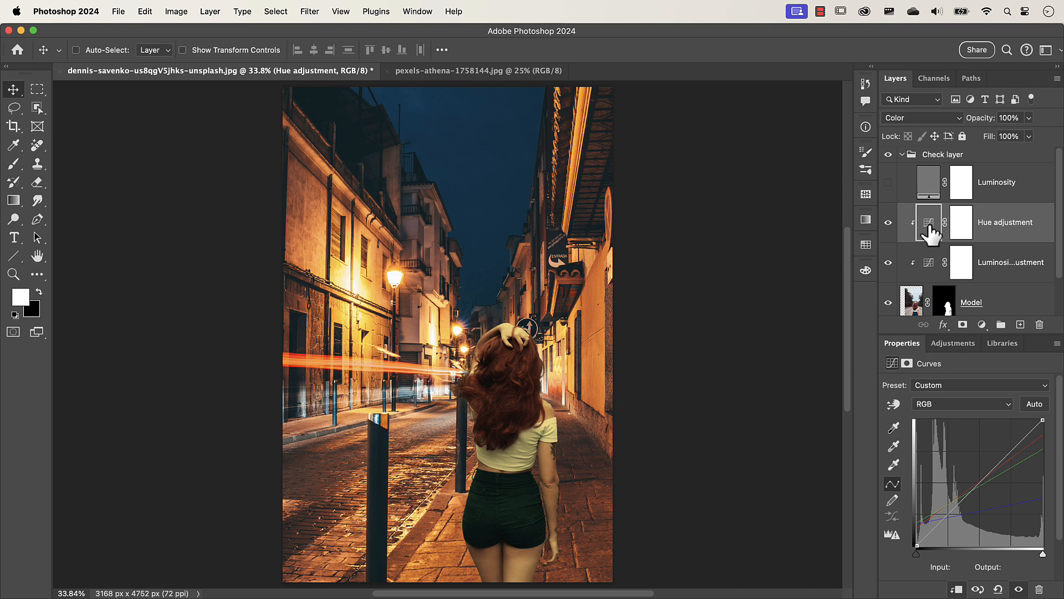
{"action": "left_click", "coordinate": [959, 403]}
{"action": "left_click", "coordinate": [952, 418]}
{"action": "left_click", "coordinate": [957, 405]}
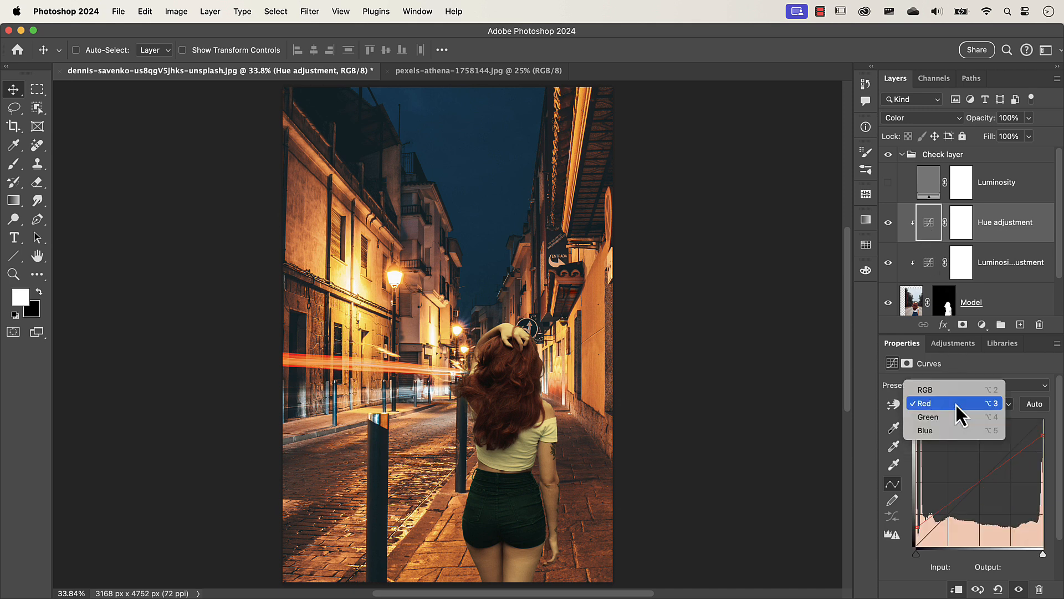
{"action": "left_click", "coordinate": [953, 424]}
{"action": "left_click", "coordinate": [957, 409]}
{"action": "left_click", "coordinate": [953, 421]}
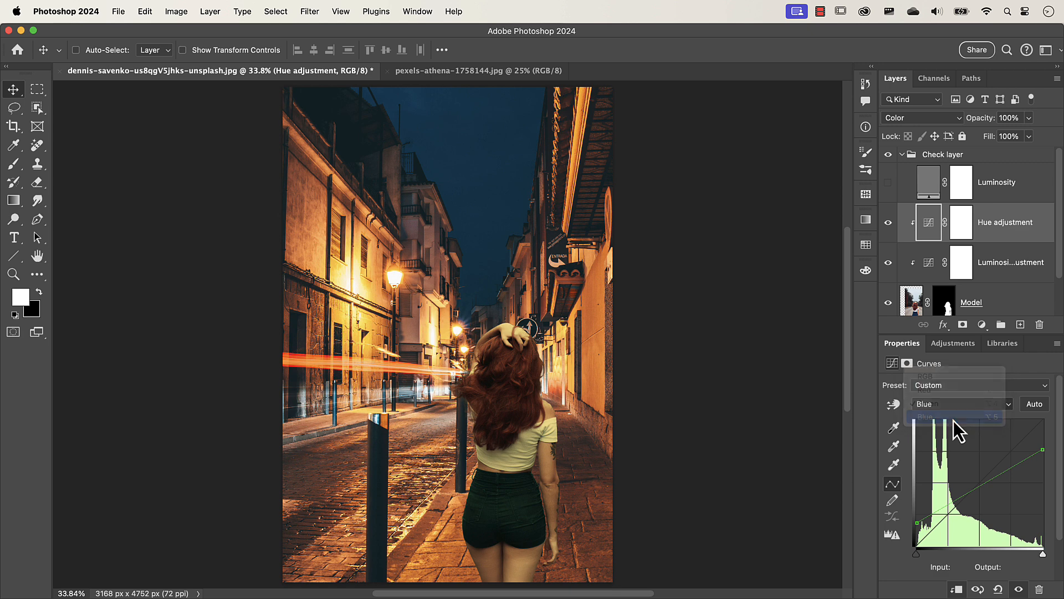
{"action": "left_click", "coordinate": [953, 404]}
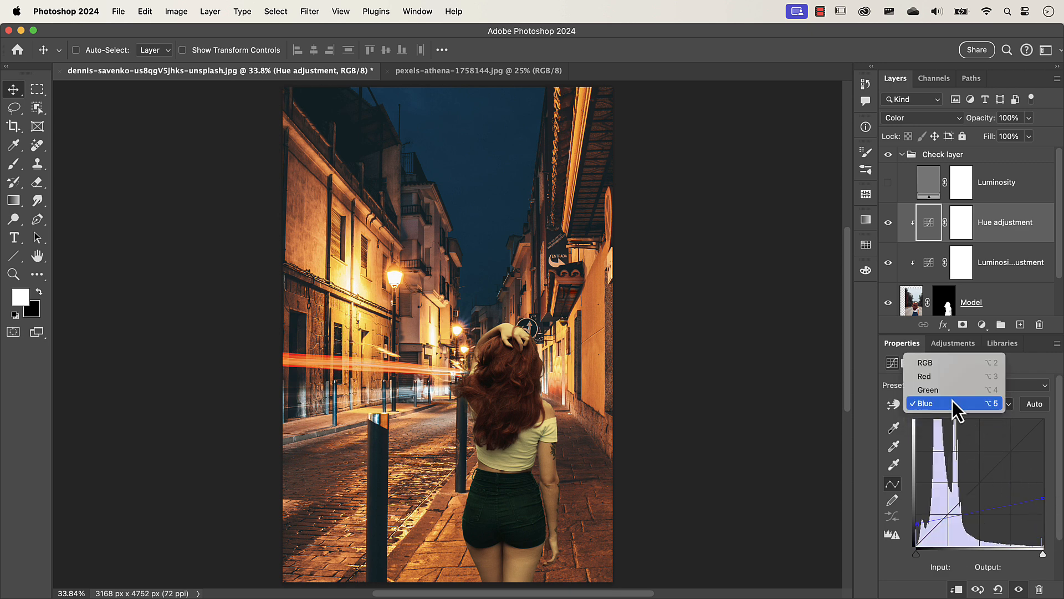
{"action": "left_click", "coordinate": [948, 367]}
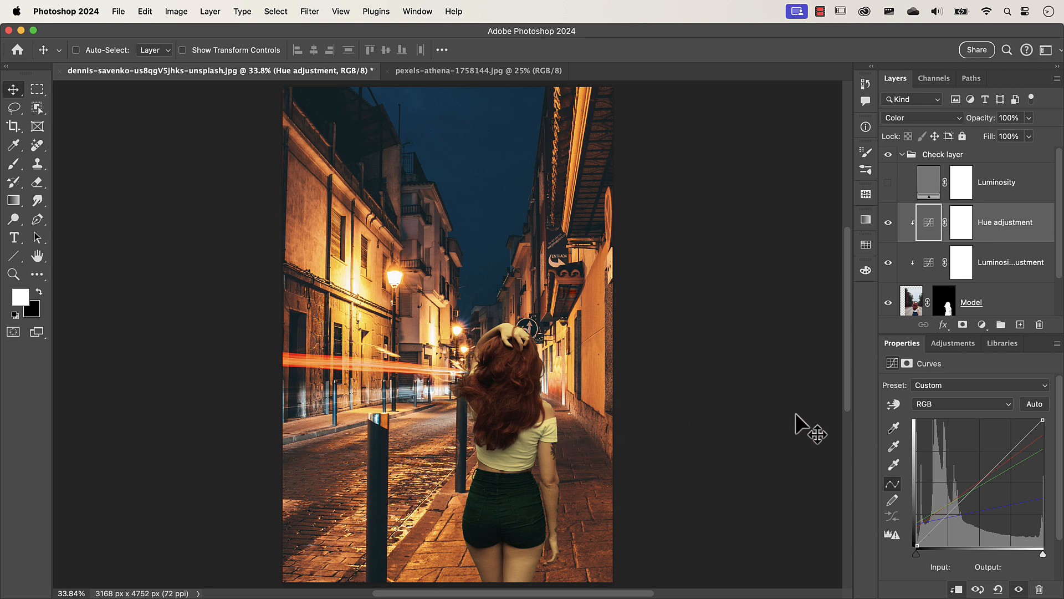
Lower the white endpoint of the Hue adjustment's Green curve to output 156
{"action": "left_click", "coordinate": [959, 407]}
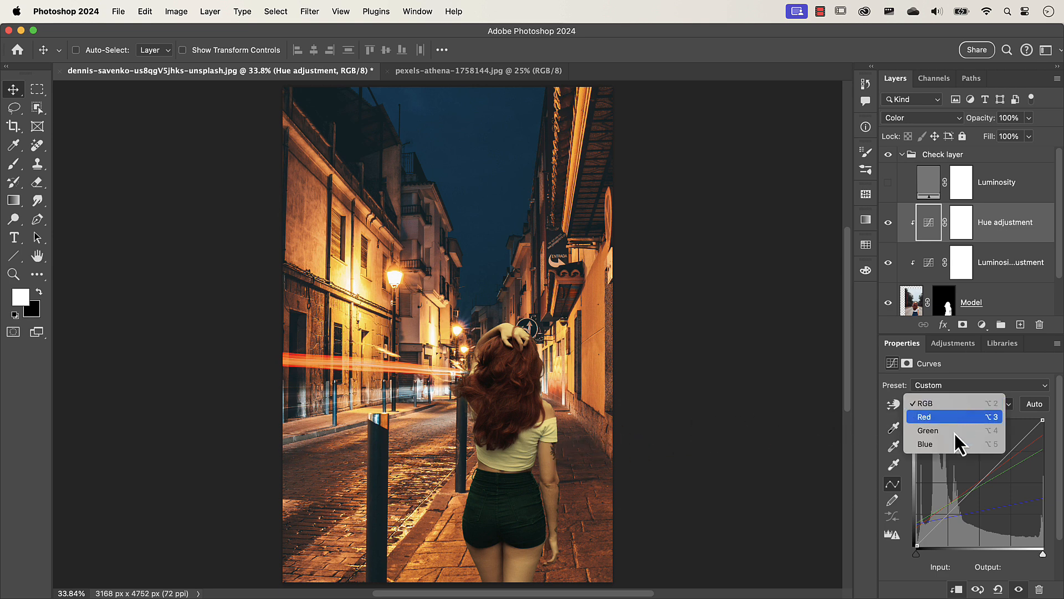
{"action": "left_click", "coordinate": [954, 433]}
{"action": "mouse_move", "coordinate": [1043, 449]}
{"action": "left_mouse_down"}
{"action": "mouse_move", "coordinate": [1049, 468]}
{"action": "mouse_move", "coordinate": [1048, 436]}
{"action": "mouse_move", "coordinate": [1056, 472]}
{"action": "mouse_move", "coordinate": [1043, 467]}
{"action": "left_mouse_up"}
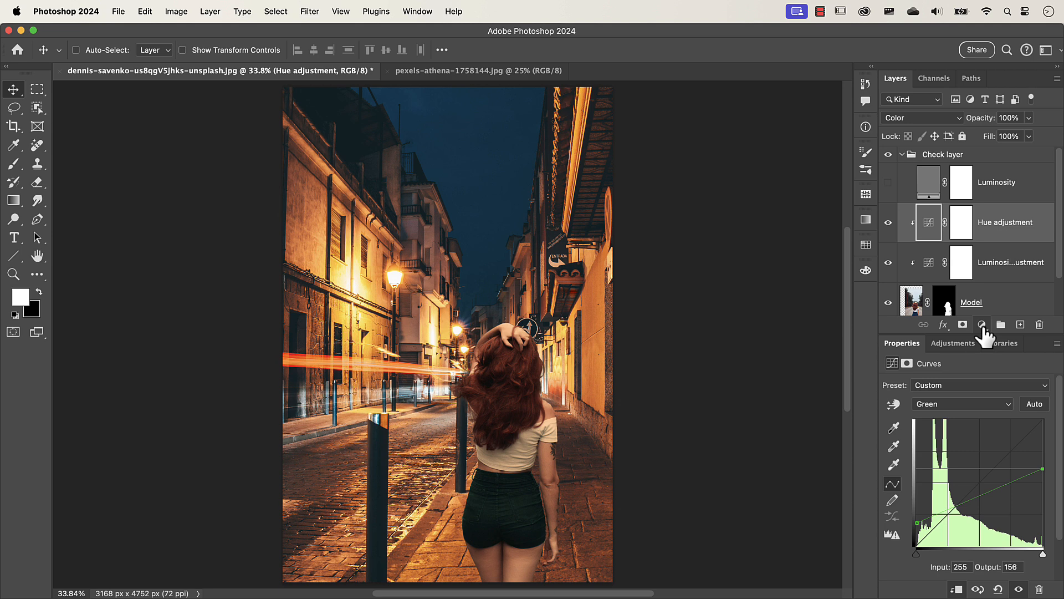
Add a Hue/Saturation adjustment layer above the Hue adjustment and clip it to the model
{"action": "left_click", "coordinate": [981, 324]}
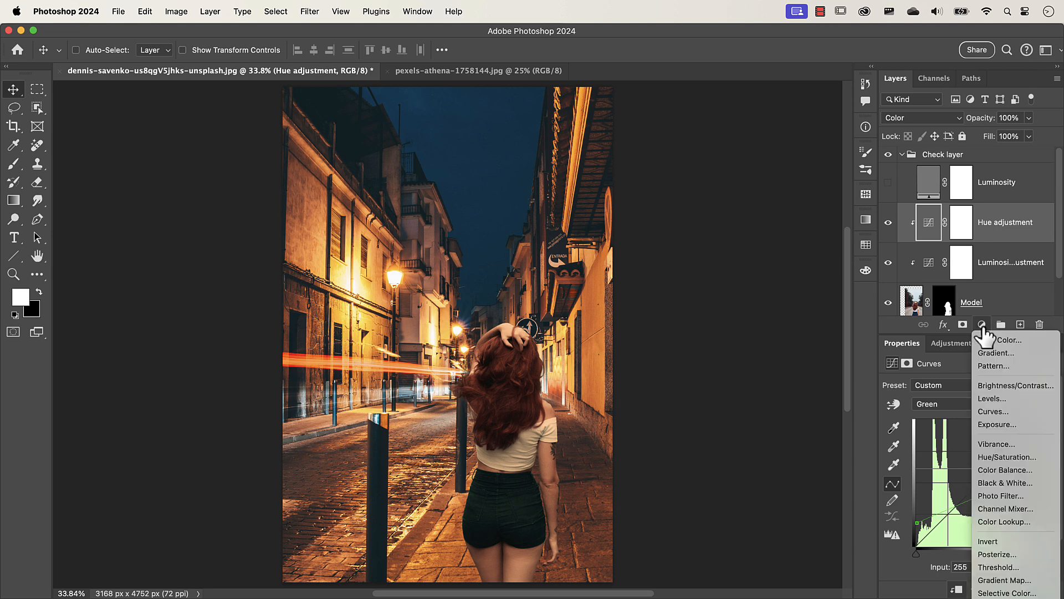
{"action": "left_click", "coordinate": [999, 457]}
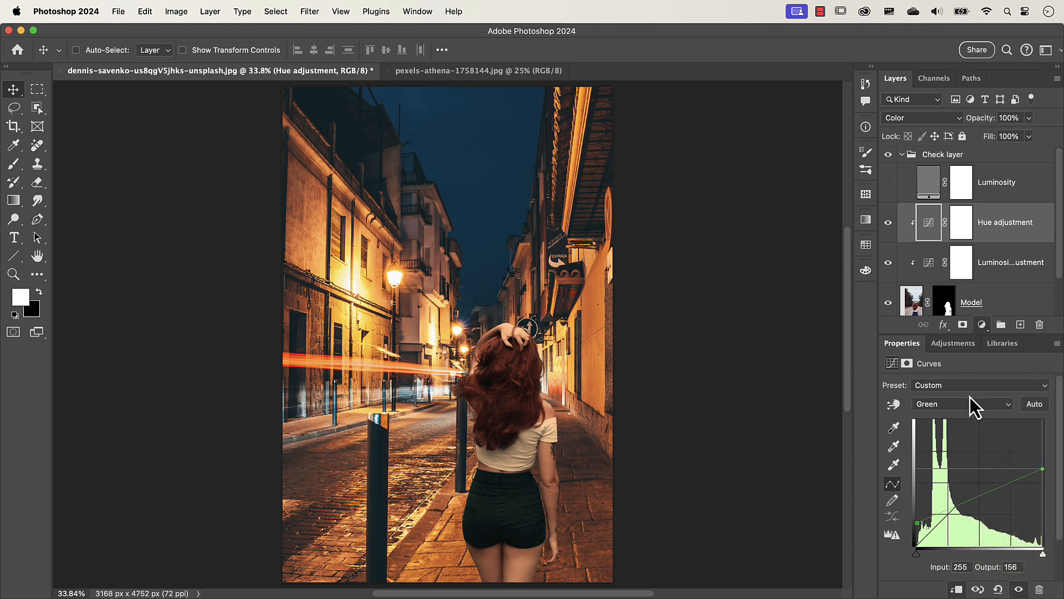
{"action": "left_click", "coordinate": [916, 241], "text": "alt"}
Rename the Hue/Saturation layer "Saturation" and set its blend mode to Saturation
{"action": "double_click", "coordinate": [995, 222]}
{"action": "left_click", "coordinate": [995, 224]}
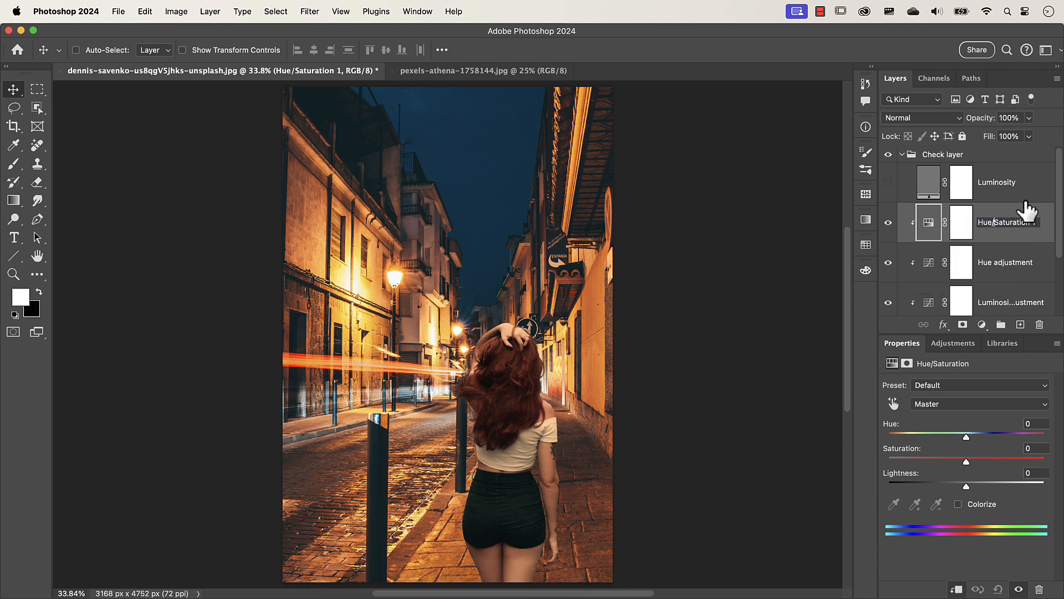
{"action": "key", "text": "BackSpace"}
{"action": "key", "text": "BackSpace"}
{"action": "key", "text": "BackSpace"}
{"action": "key", "text": "BackSpace"}
{"action": "double_click", "coordinate": [1019, 222]}
{"action": "key", "text": "BackSpace"}
{"action": "key", "text": "BackSpace"}
{"action": "key", "text": "Return"}
{"action": "left_click", "coordinate": [912, 118]}
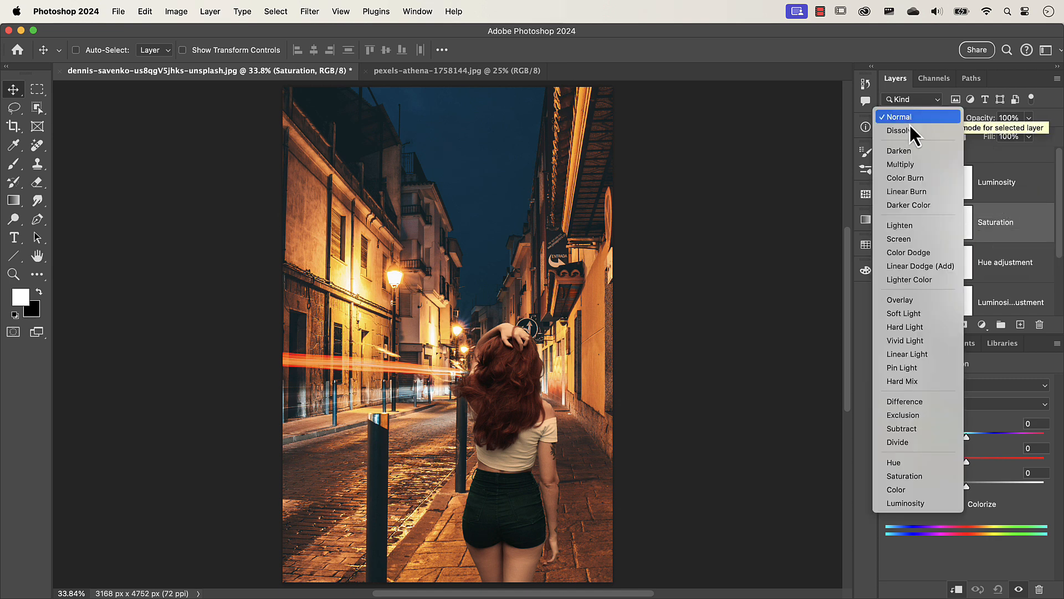
{"action": "left_click", "coordinate": [936, 475]}
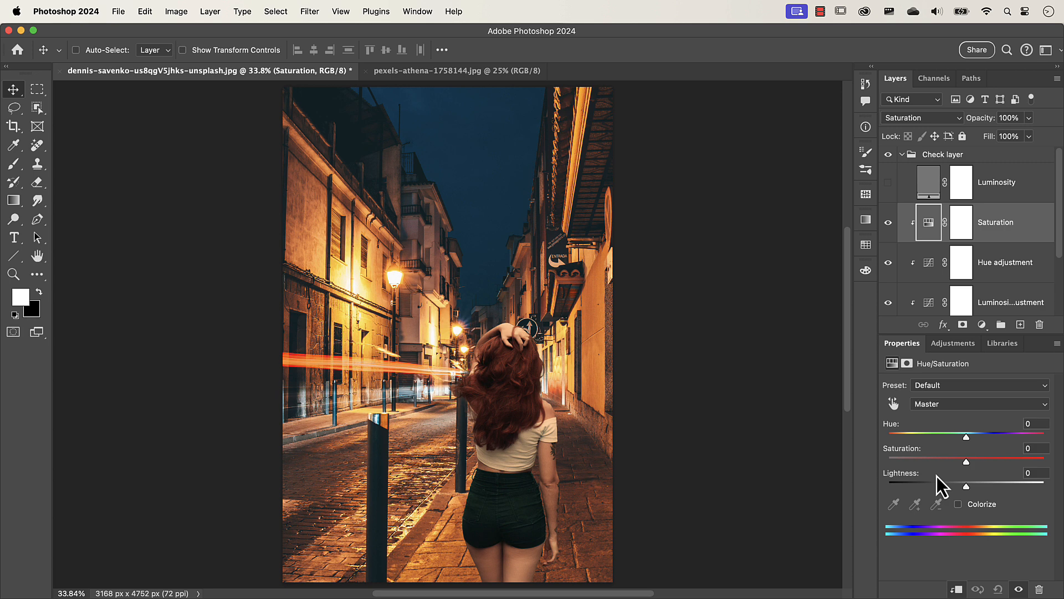
Use on-image adjustment to set the Cyans saturation to -41 from the model's shorts and slightly adjust the saturation of her red hair
{"action": "left_click", "coordinate": [894, 403]}
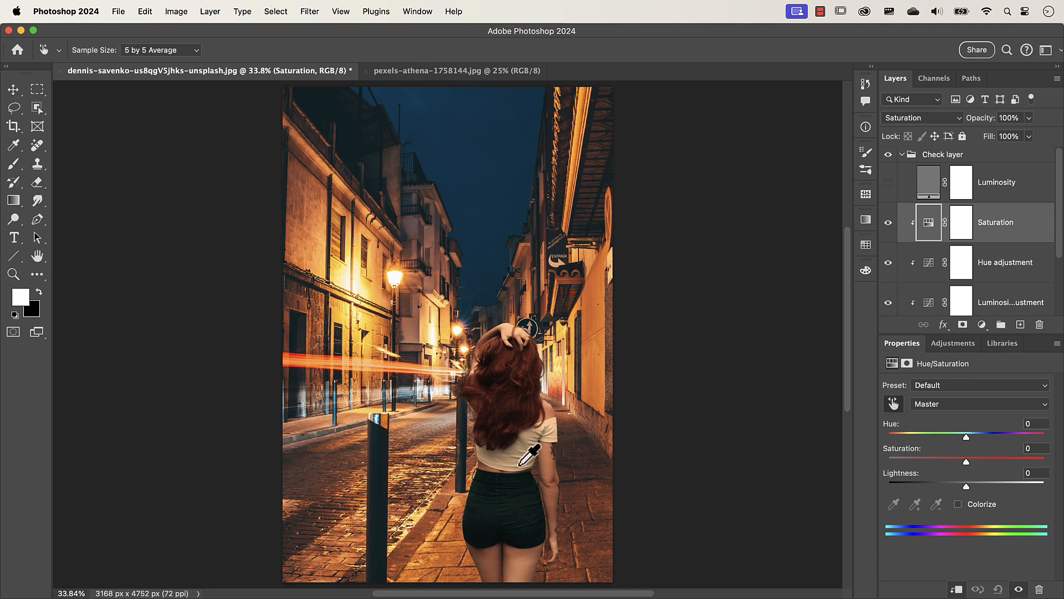
{"action": "left_click_drag", "start_coordinate": [507, 492], "coordinate": [525, 505]}
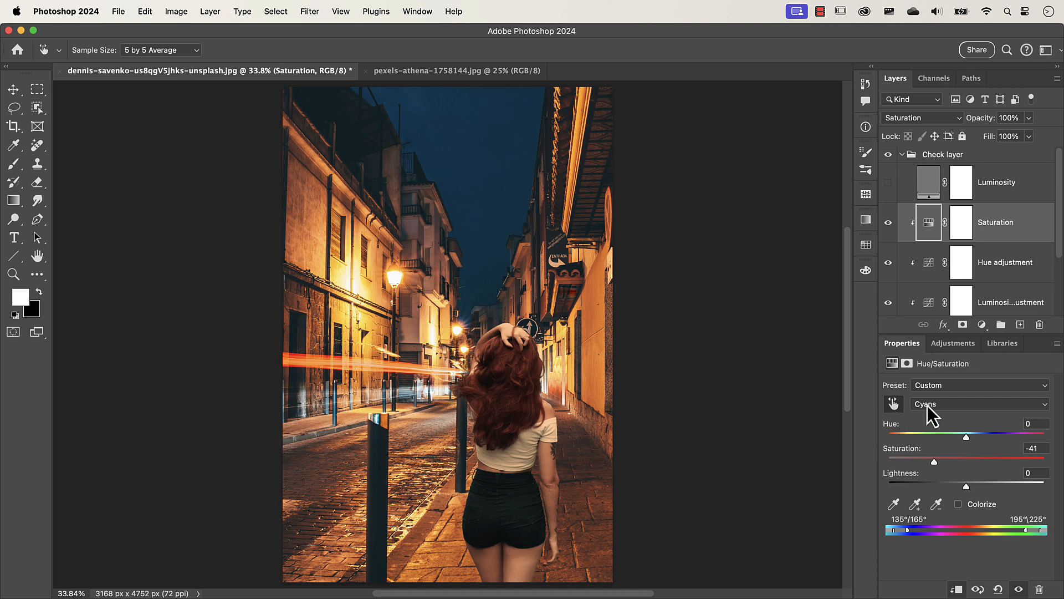
{"action": "left_click", "coordinate": [894, 404]}
{"action": "left_click_drag", "start_coordinate": [506, 394], "coordinate": [508, 396]}
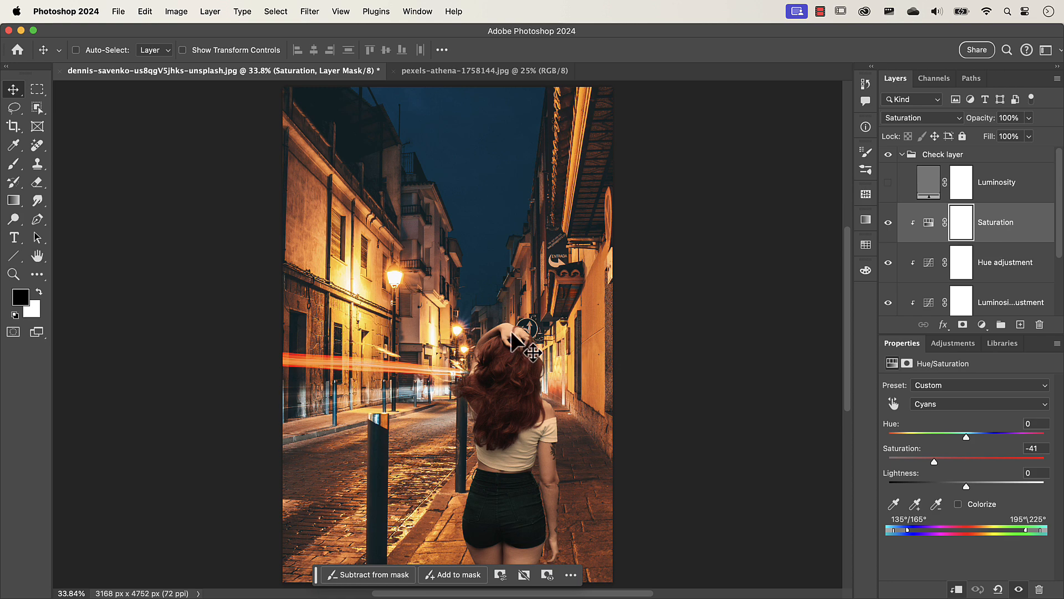
Add a white Solid Color fill layer above the Saturation adjustment and clip it to the model
{"action": "scroll", "coordinate": [511, 330], "scroll_direction": "up", "scroll_amount": 6}
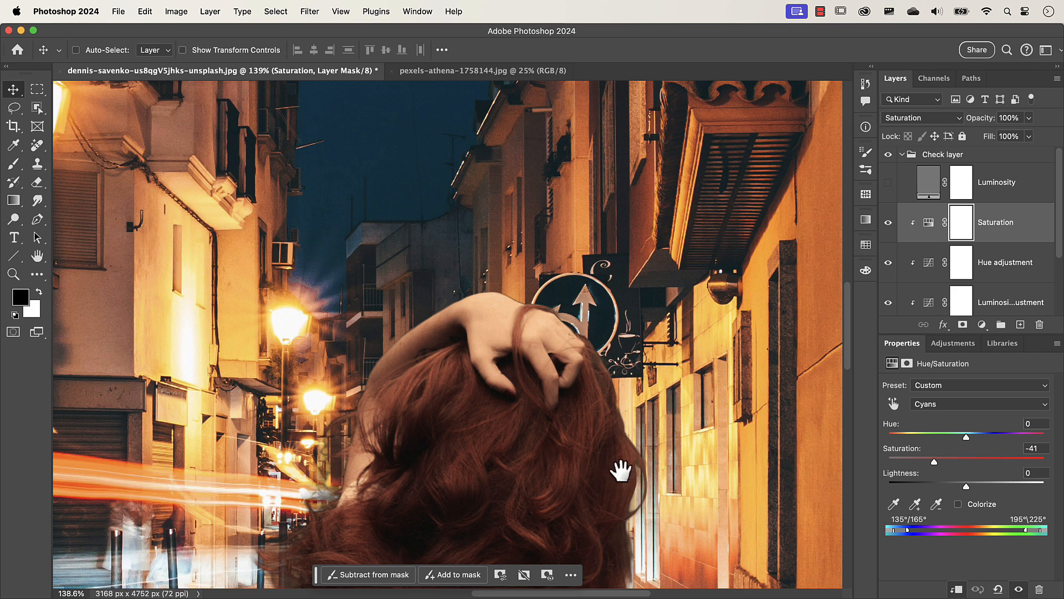
{"action": "scroll", "coordinate": [620, 470], "scroll_direction": "down", "scroll_amount": 5}
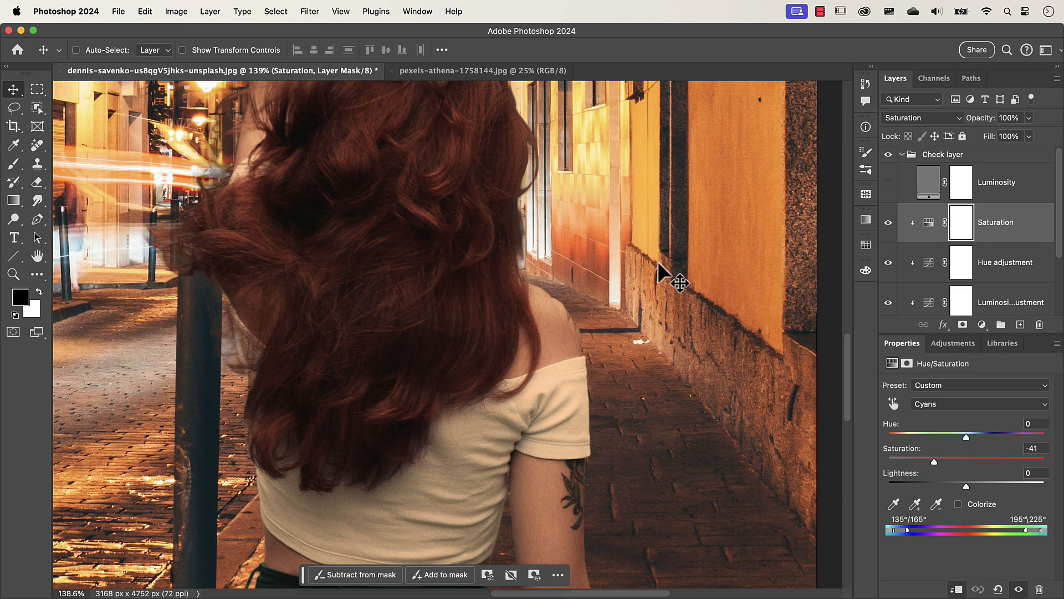
{"action": "left_click", "coordinate": [982, 325]}
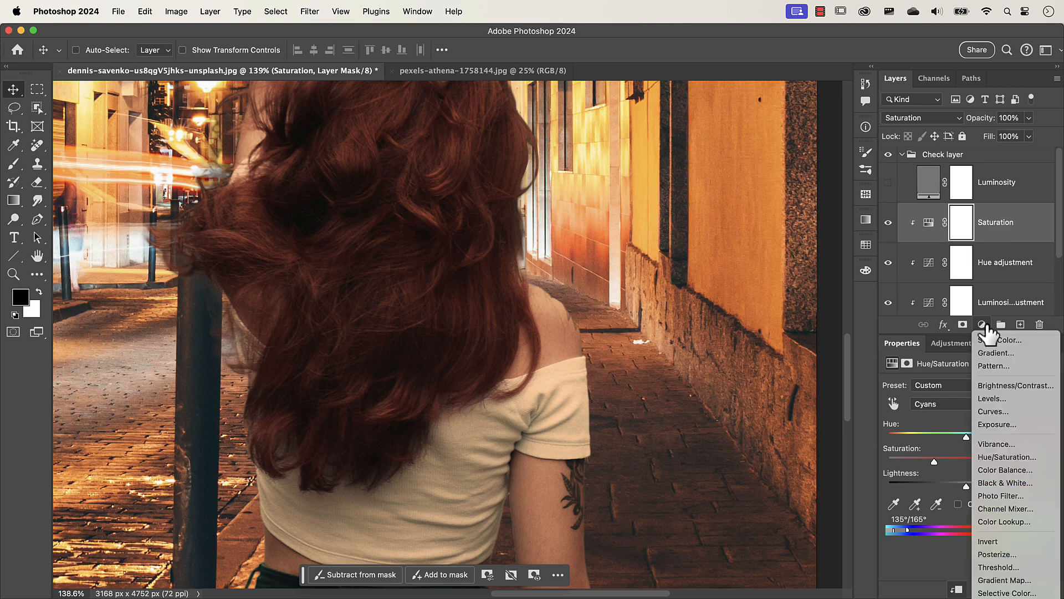
{"action": "left_click", "coordinate": [989, 340]}
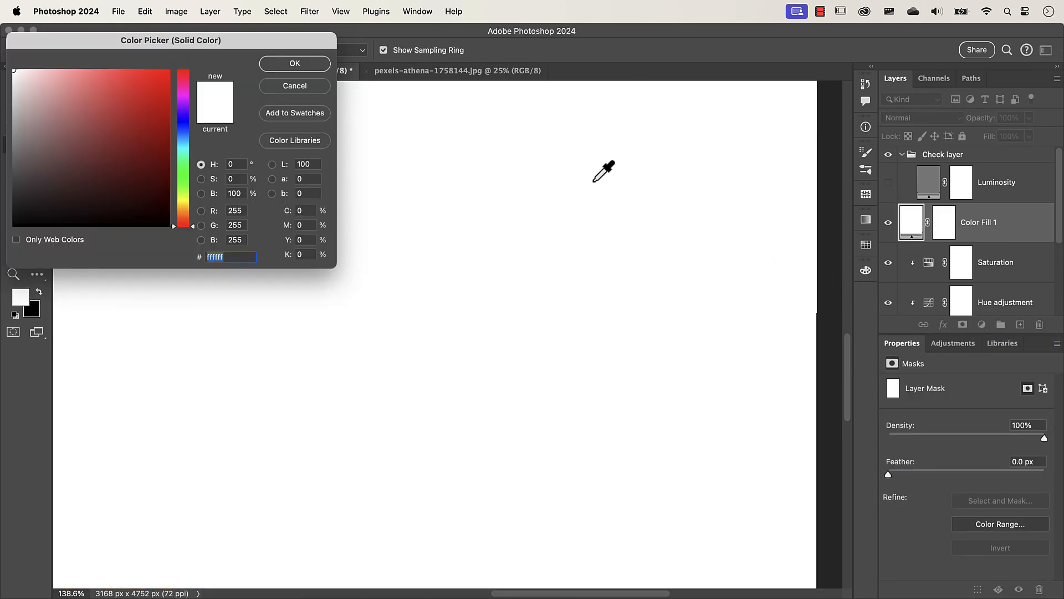
{"action": "left_click", "coordinate": [294, 63]}
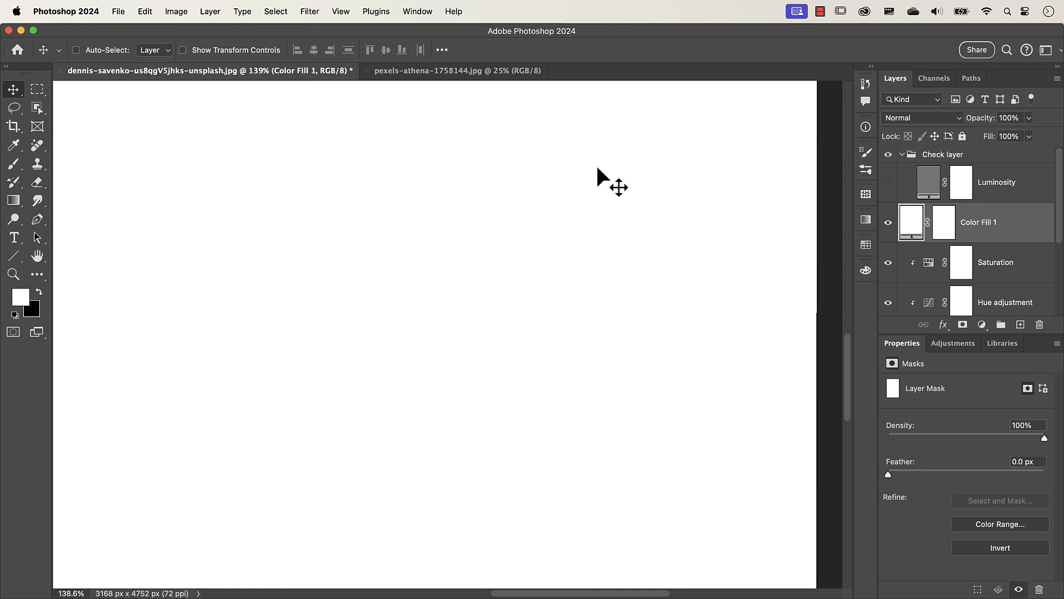
{"action": "left_click", "coordinate": [928, 236], "text": "alt"}
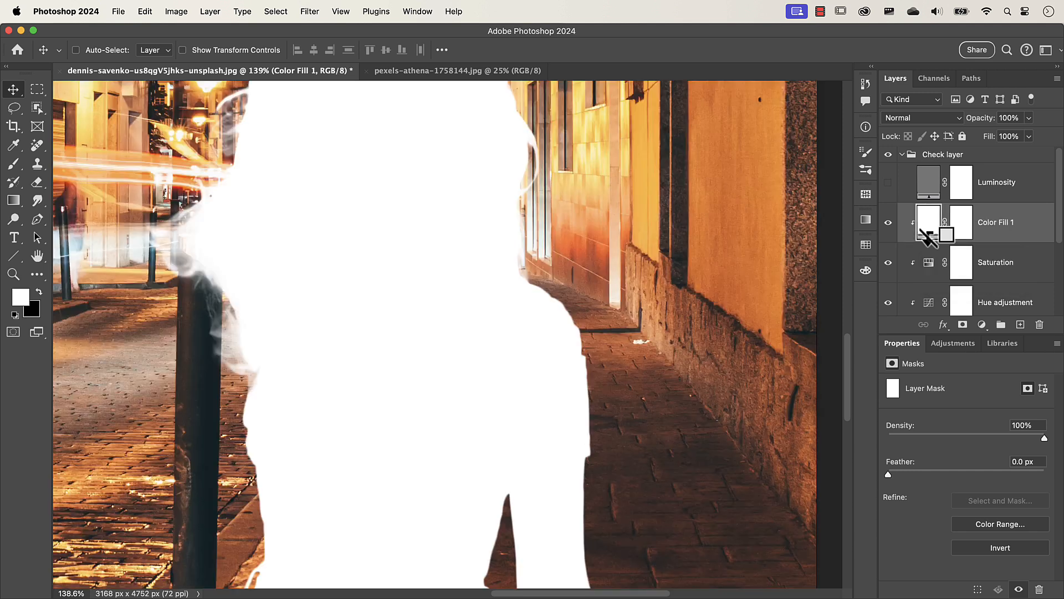
Rename the white colour fill layer "Highlights"
{"action": "double_click", "coordinate": [995, 222]}
{"action": "type", "text": "Highlights"}
{"action": "key", "text": "Return"}
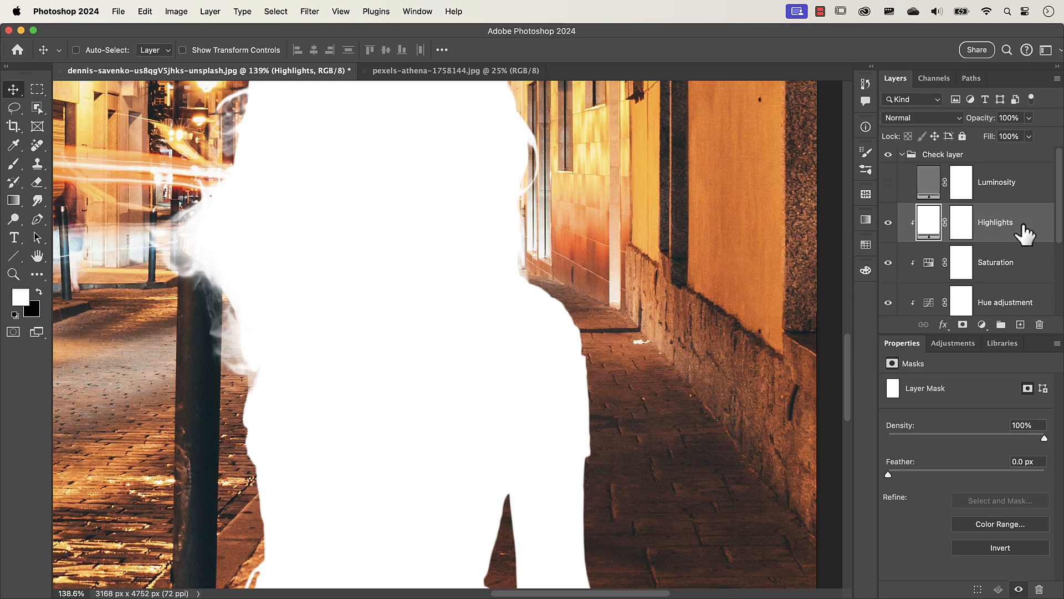
Add a Color Overlay effect in magenta #ea00ff to the Highlights layer as a preview colour
{"action": "double_click", "coordinate": [1037, 231]}
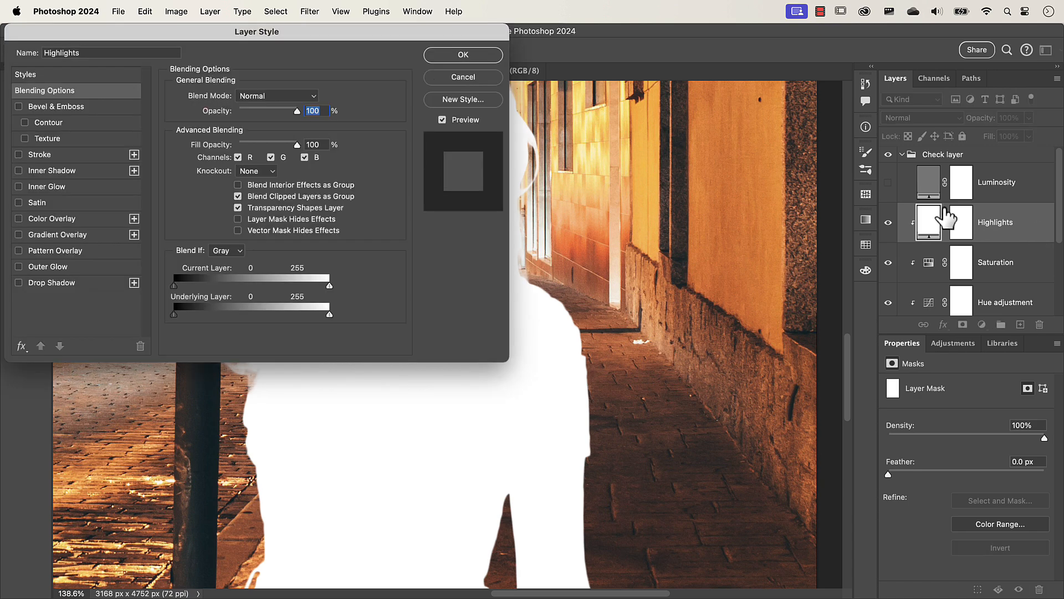
{"action": "left_click_drag", "start_coordinate": [411, 41], "coordinate": [890, 98]}
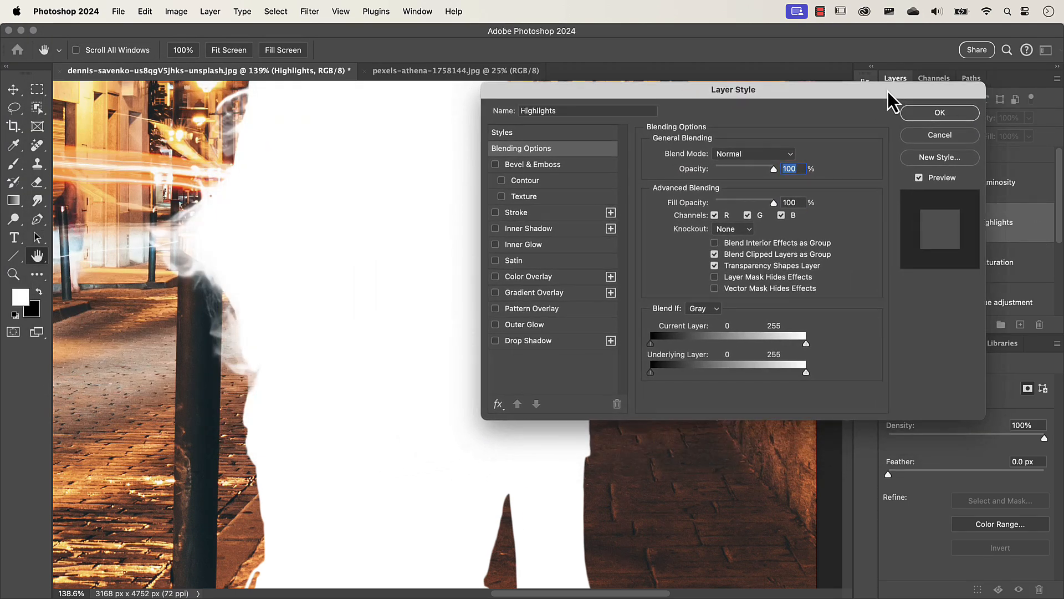
{"action": "left_click", "coordinate": [536, 275]}
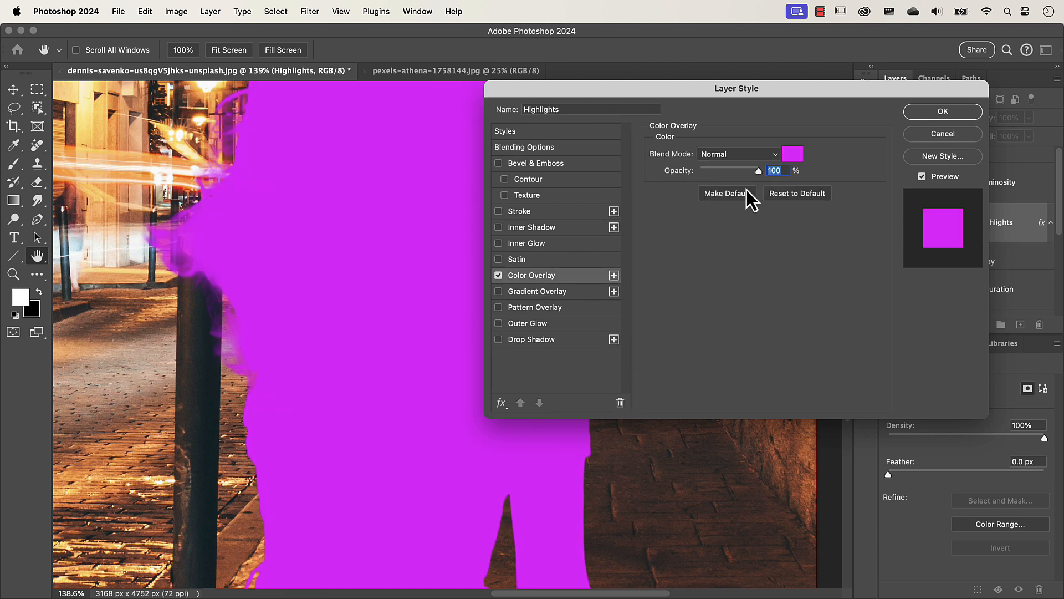
{"action": "left_click_drag", "start_coordinate": [762, 122], "coordinate": [799, 118]}
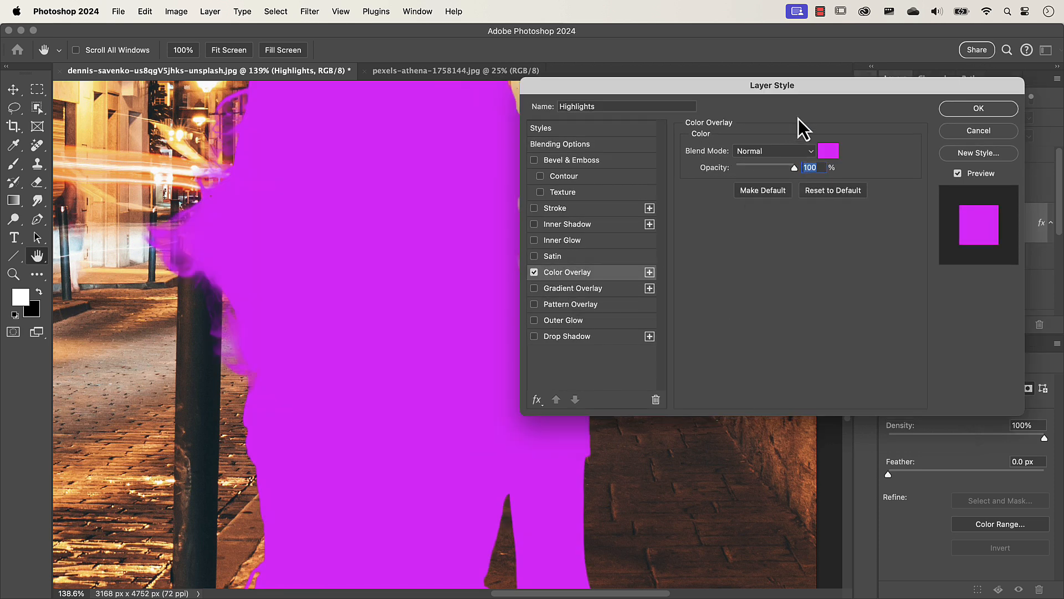
{"action": "left_click", "coordinate": [826, 154]}
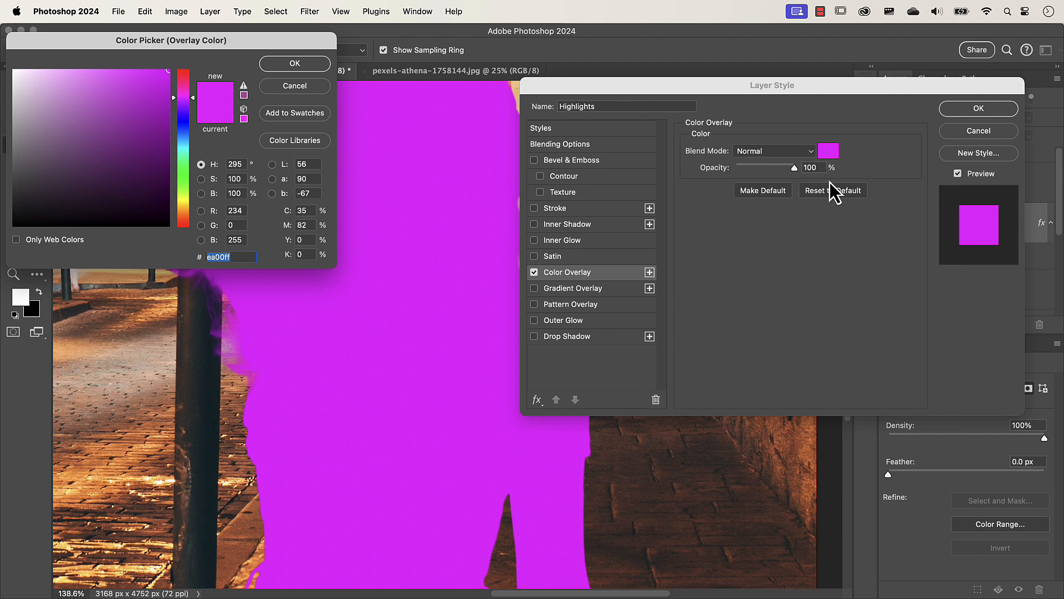
{"action": "left_click_drag", "start_coordinate": [173, 45], "coordinate": [397, 105]}
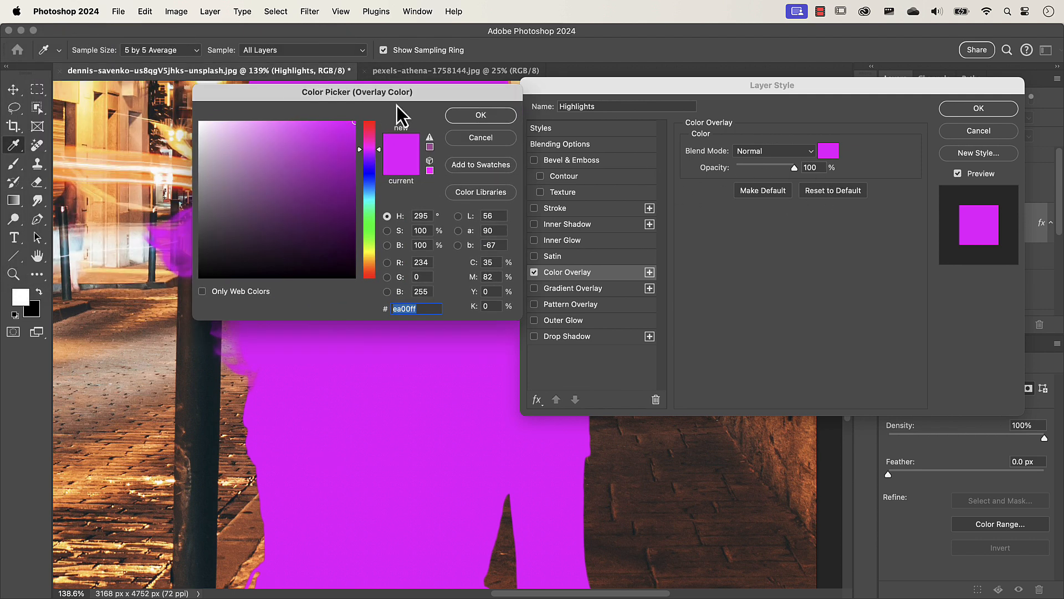
{"action": "left_click", "coordinate": [460, 117]}
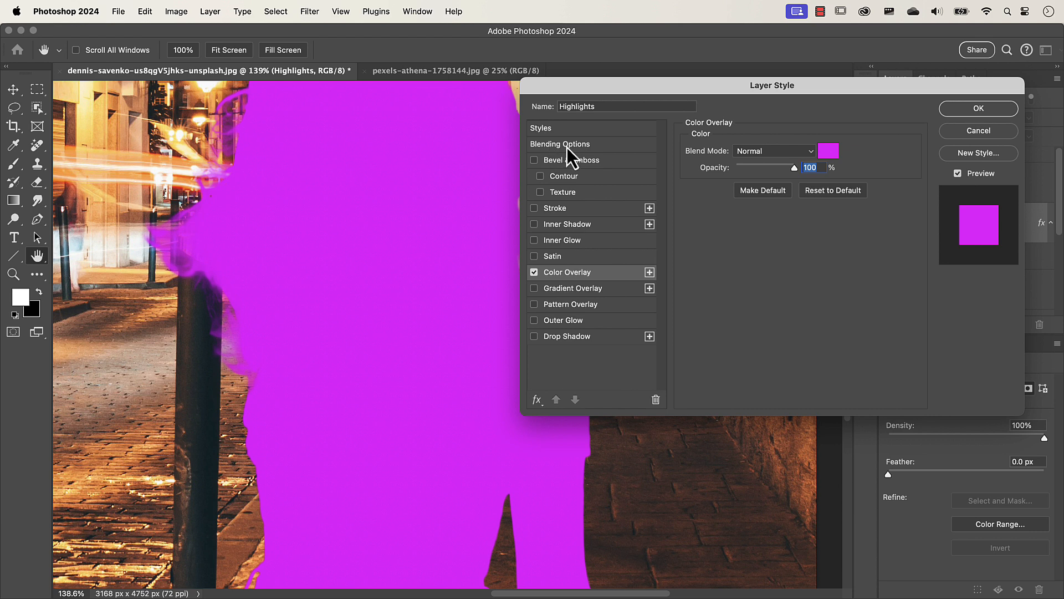
In the Highlights layer's Blend If options, raise the Underlying Layer black point to 164 so the magenta covers only the model's brightest areas
{"action": "left_click", "coordinate": [594, 146]}
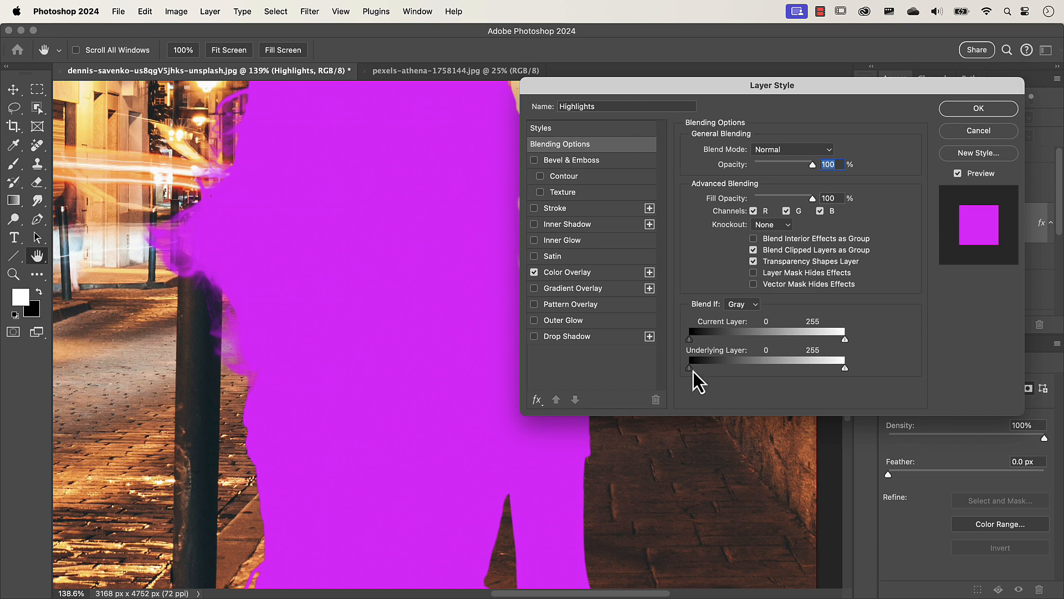
{"action": "left_click_drag", "start_coordinate": [694, 372], "coordinate": [765, 370]}
{"action": "left_click_drag", "start_coordinate": [689, 86], "coordinate": [756, 43]}
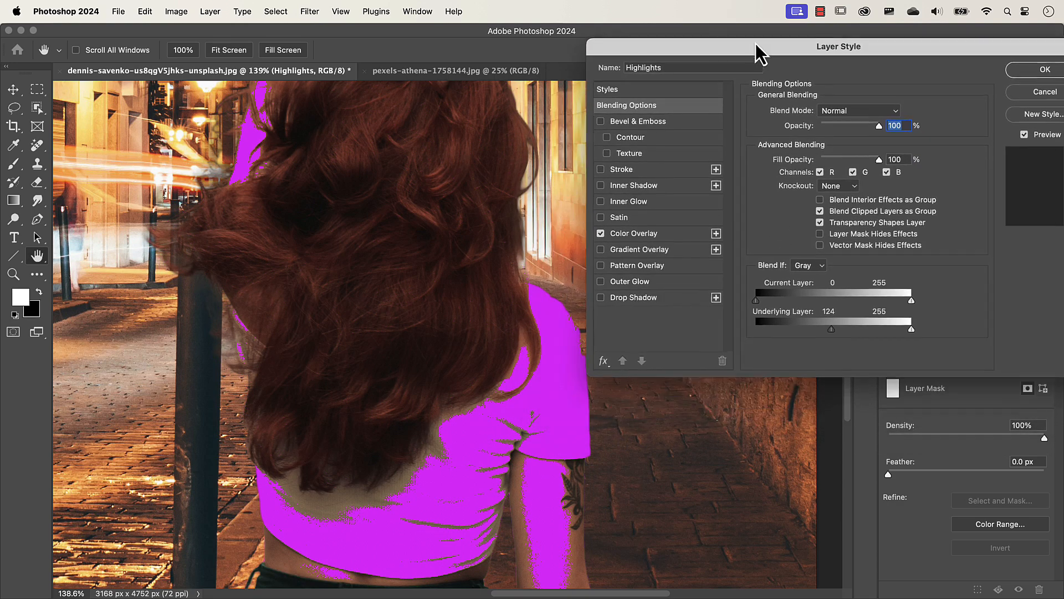
{"action": "left_click_drag", "start_coordinate": [832, 325], "coordinate": [863, 331]}
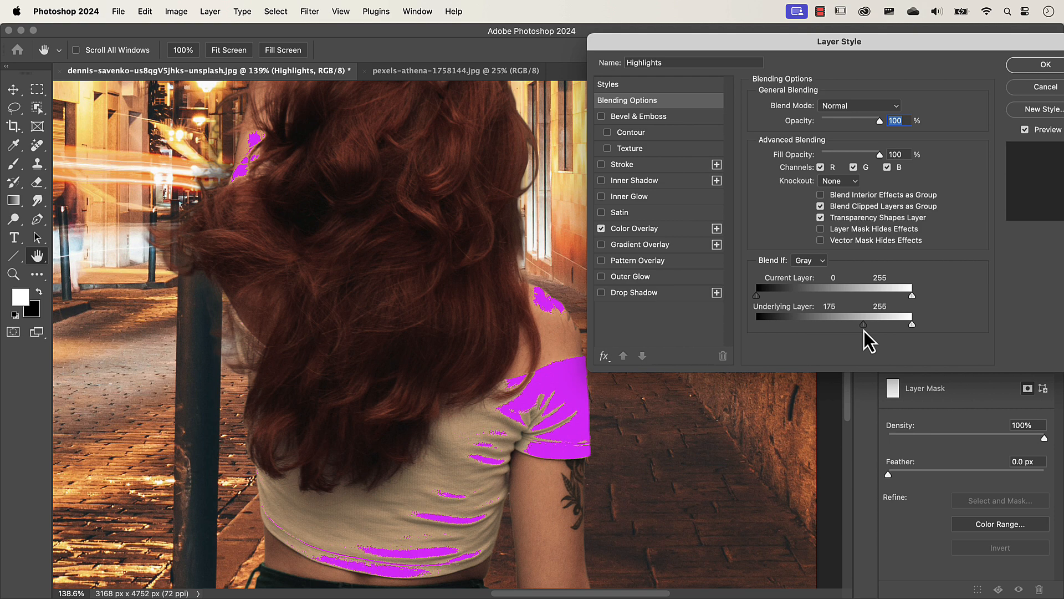
{"action": "left_click_drag", "start_coordinate": [863, 330], "coordinate": [860, 331]}
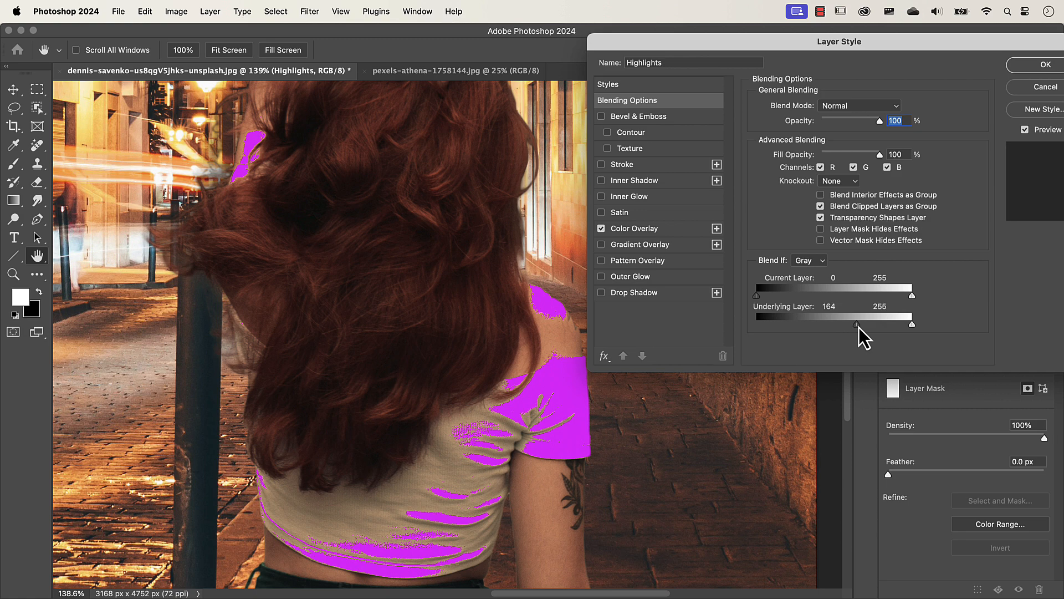
Split the Underlying Layer black point to 162 / 239 for a soft transition and apply the layer style
{"action": "key", "text": "alt"}
{"action": "left_click_drag", "start_coordinate": [859, 327], "coordinate": [899, 327]}
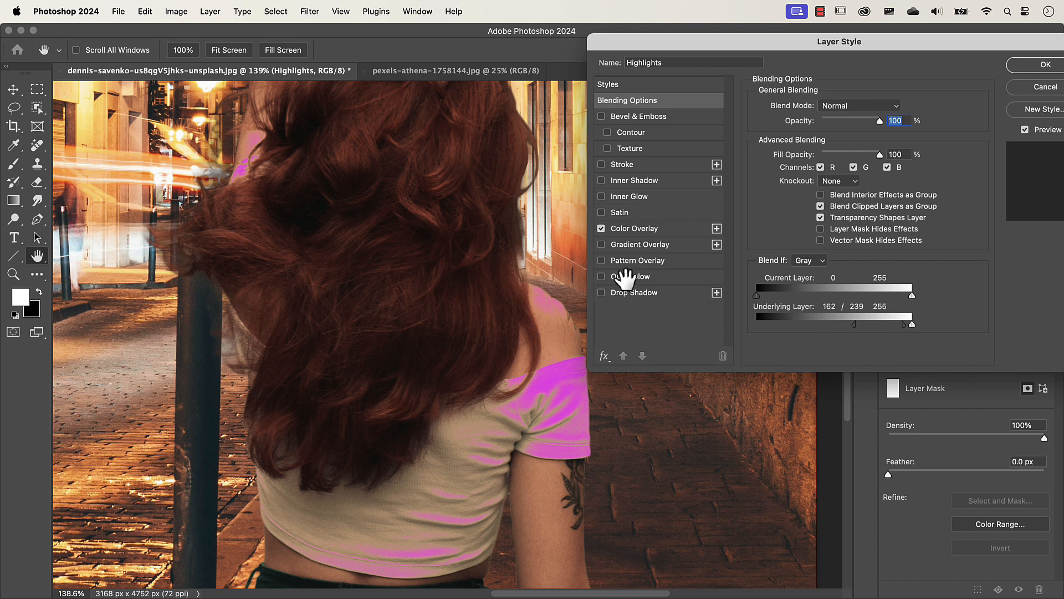
{"action": "left_click_drag", "start_coordinate": [435, 214], "coordinate": [441, 309]}
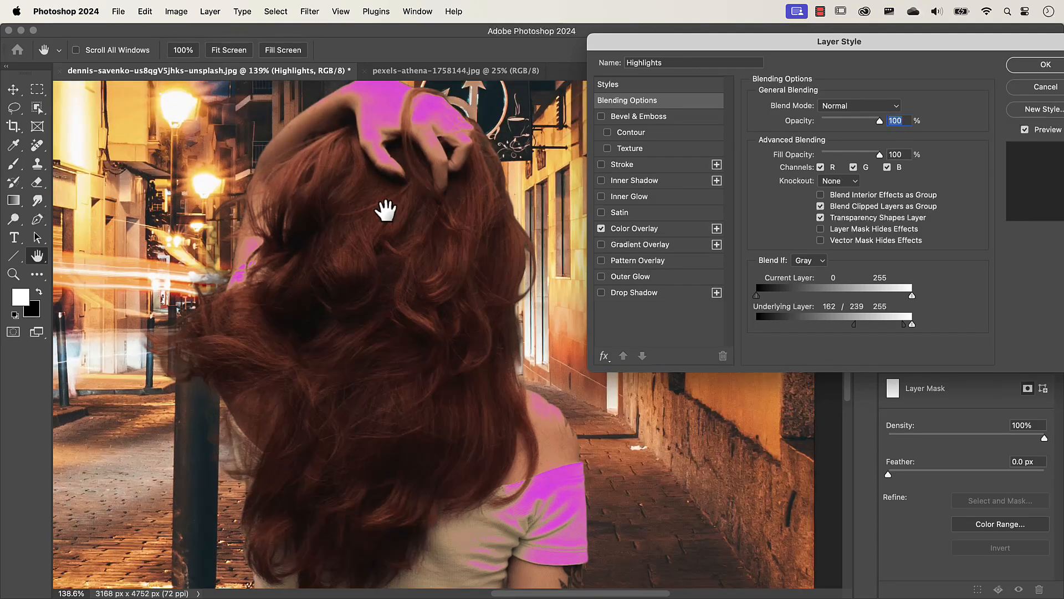
{"action": "left_click_drag", "start_coordinate": [373, 129], "coordinate": [361, 150]}
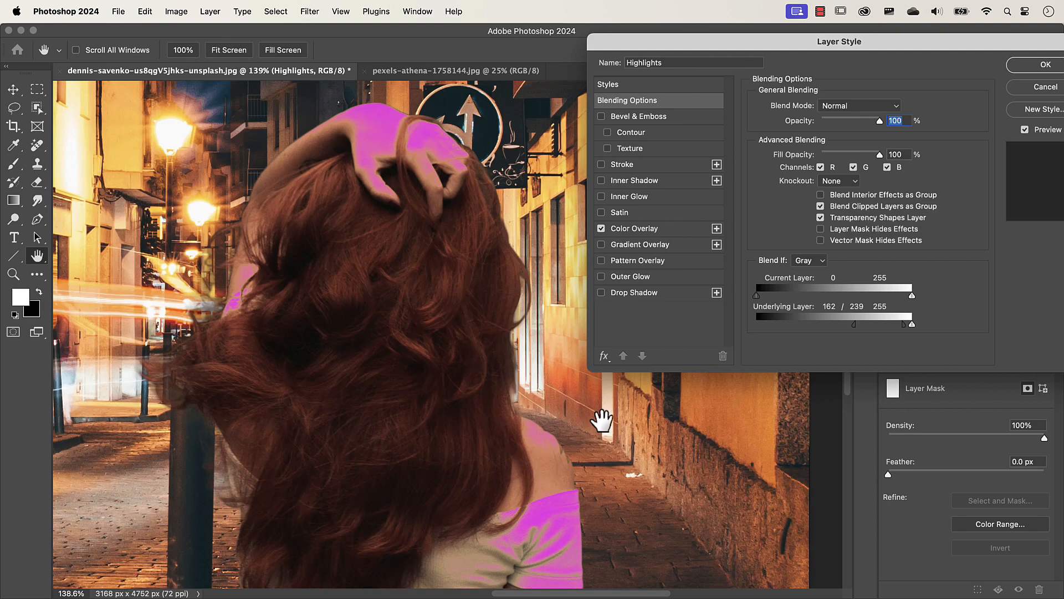
{"action": "left_click", "coordinate": [1036, 65]}
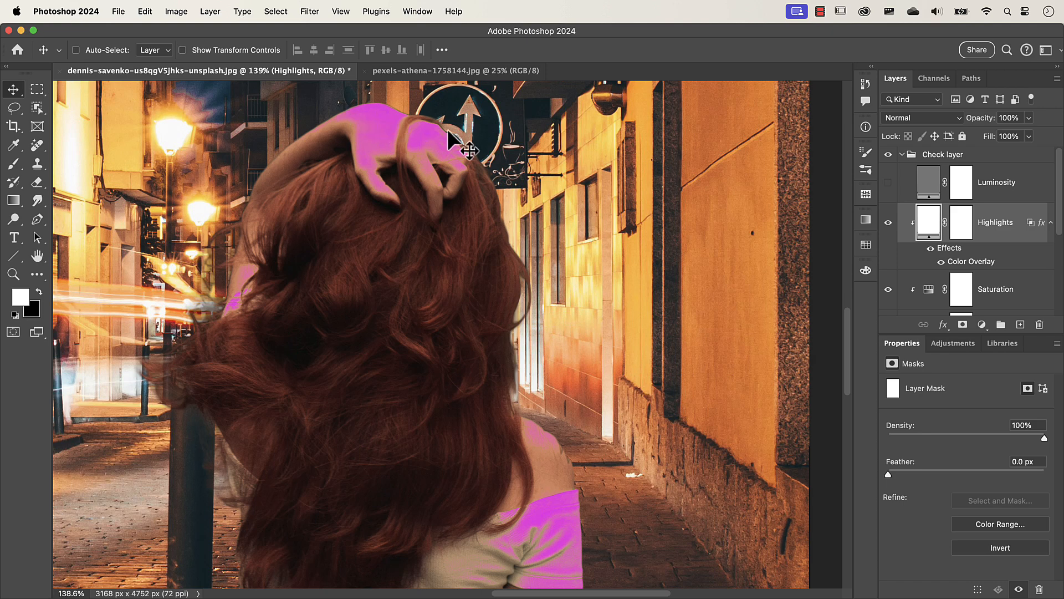
Hide the Highlights layer's effects and change its fill to warm yellow #fcd061, sampled from the lit street wall
{"action": "left_click", "coordinate": [932, 248]}
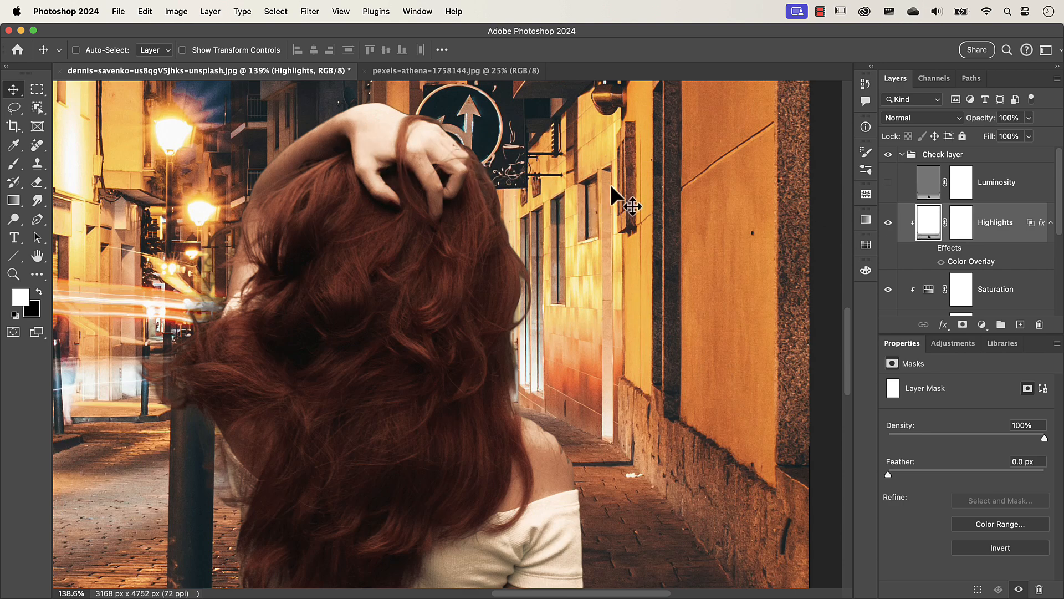
{"action": "double_click", "coordinate": [929, 225]}
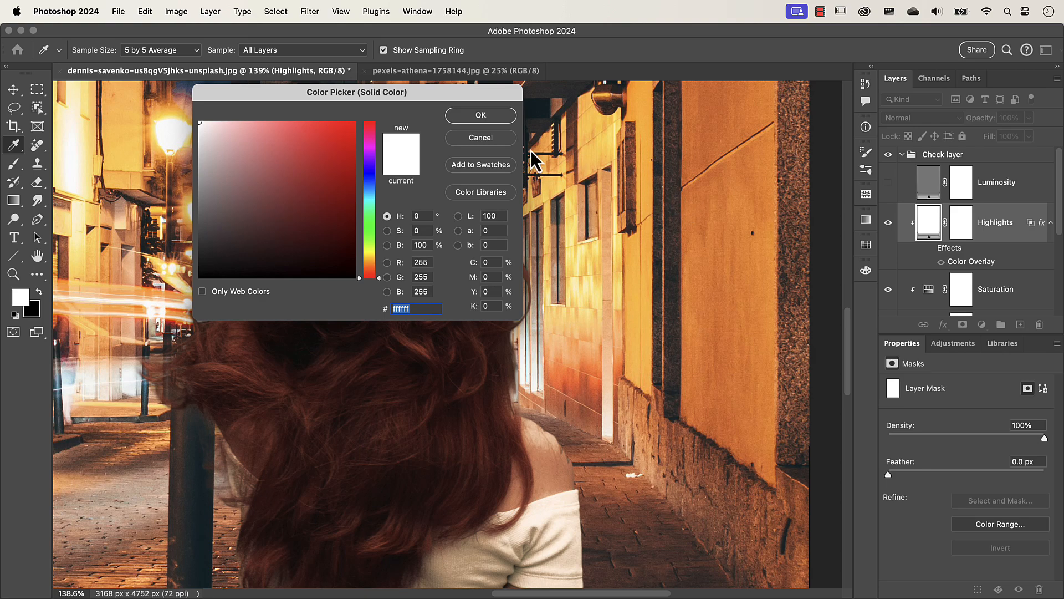
{"action": "left_click_drag", "start_coordinate": [448, 98], "coordinate": [960, 34]}
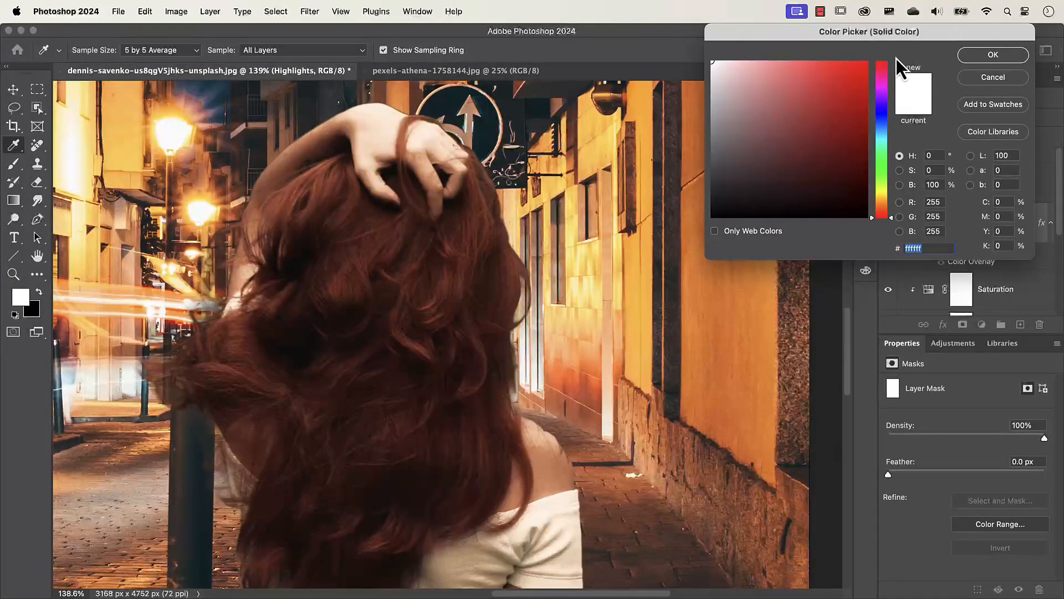
{"action": "left_click", "coordinate": [645, 190]}
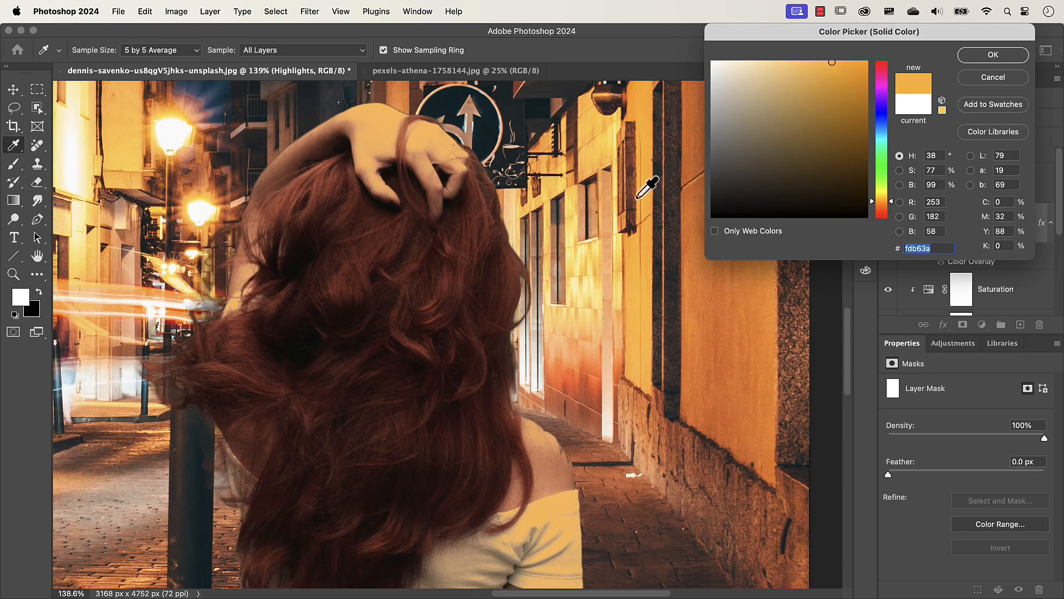
{"action": "left_click_drag", "start_coordinate": [645, 189], "coordinate": [600, 295]}
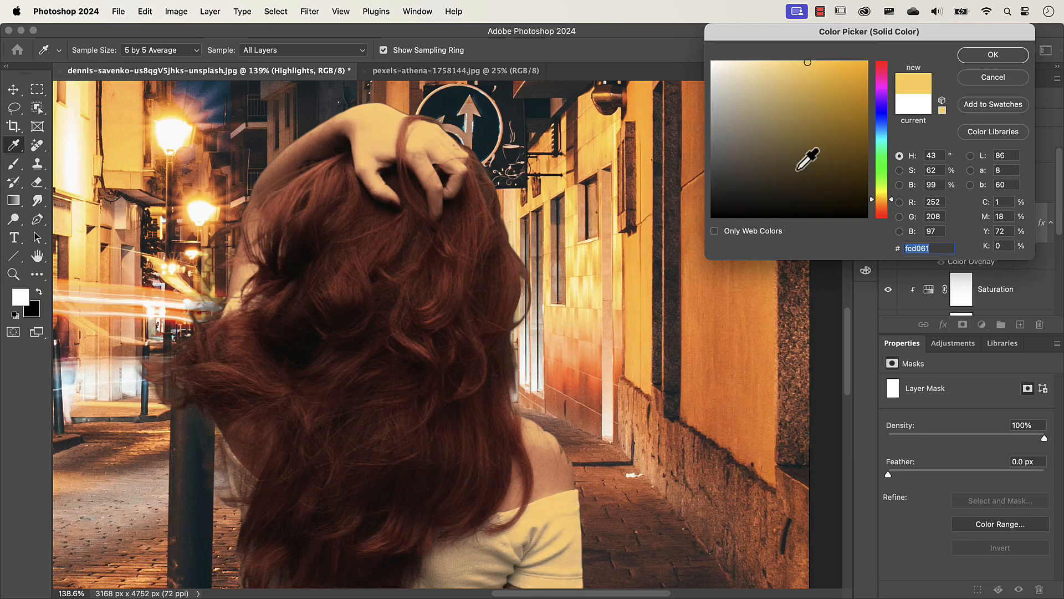
{"action": "left_click", "coordinate": [992, 55]}
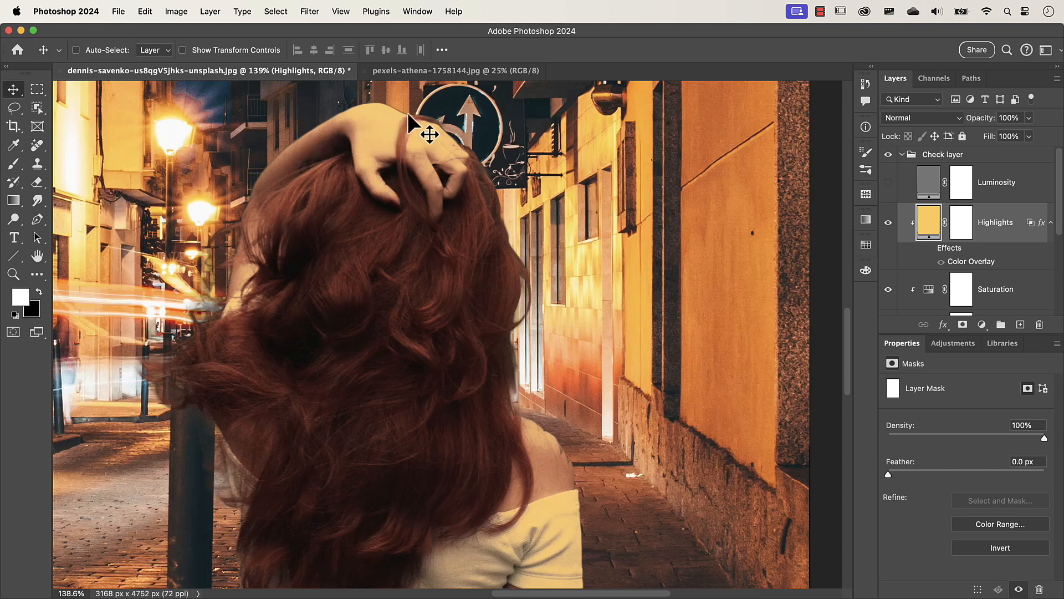
Compare the model with and without the Highlights layer and reduce the layer's opacity to 70%
{"action": "left_click", "coordinate": [889, 222]}
{"action": "left_click", "coordinate": [889, 222]}
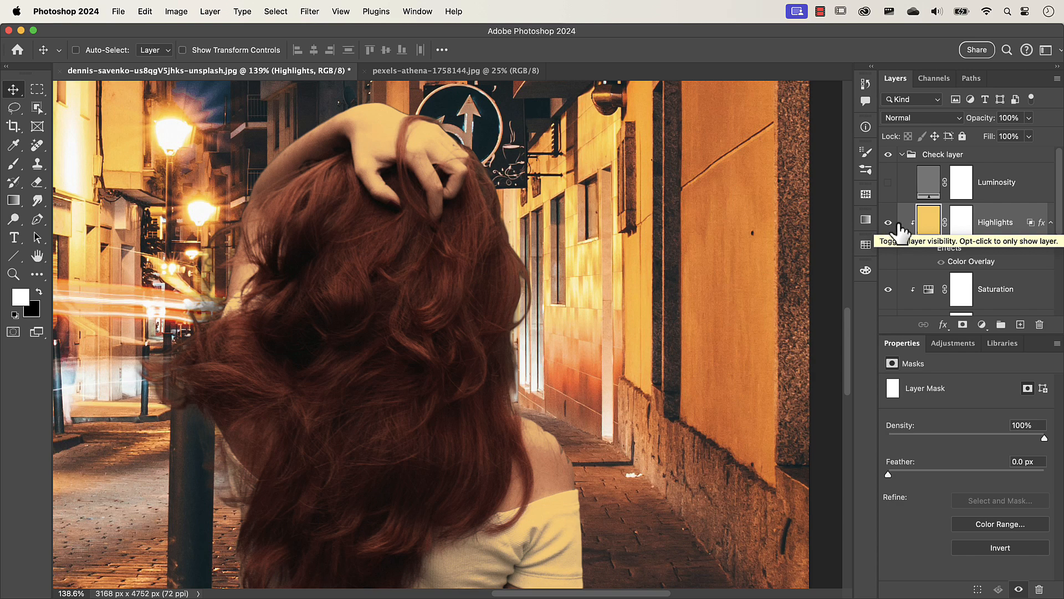
{"action": "left_click_drag", "start_coordinate": [981, 122], "coordinate": [981, 122]}
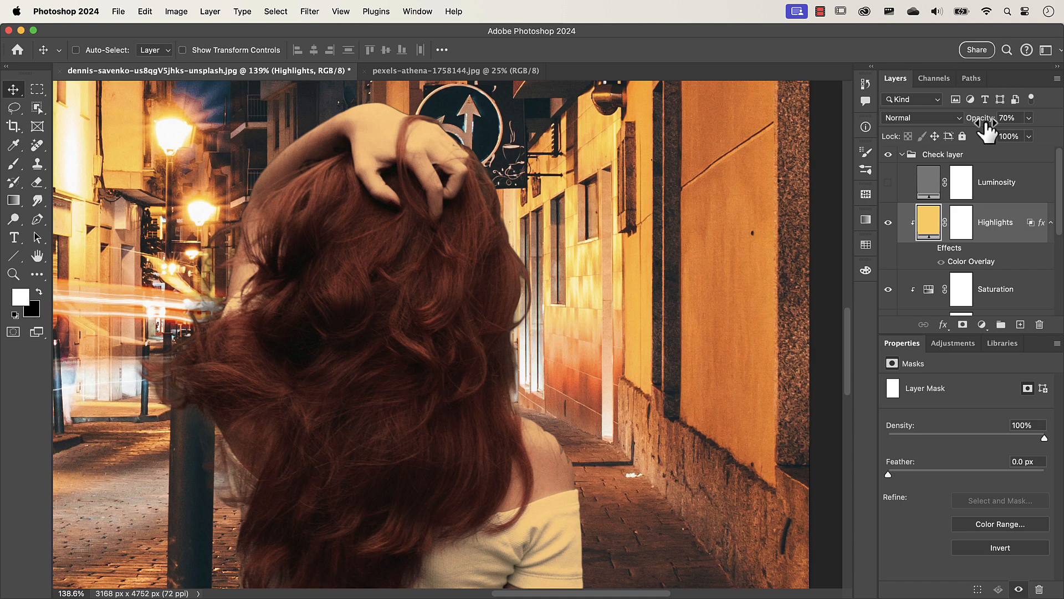
Try an Underlying Layer black point split of 158 / 239 in the Highlights layer's Blend If options
{"action": "double_click", "coordinate": [1032, 231]}
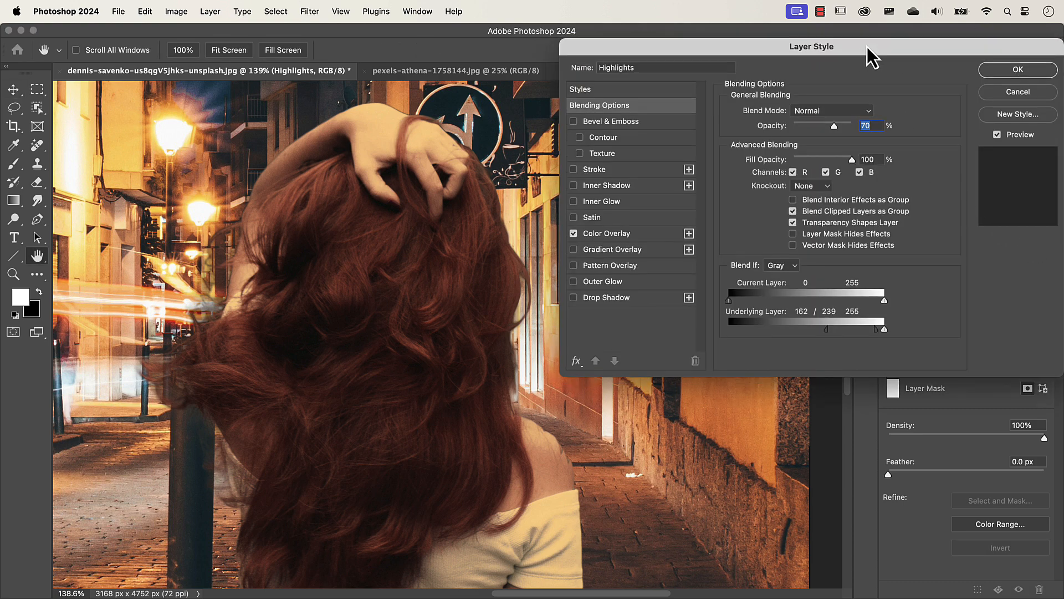
{"action": "left_click_drag", "start_coordinate": [867, 47], "coordinate": [831, 68]}
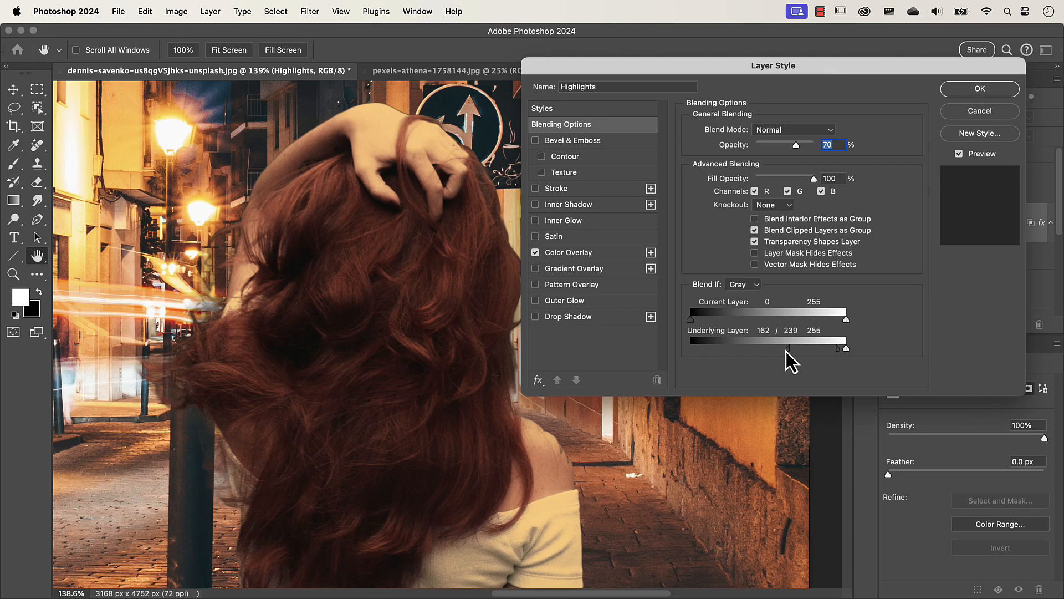
{"action": "mouse_move", "coordinate": [796, 351]}
{"action": "left_mouse_down"}
{"action": "mouse_move", "coordinate": [774, 352]}
{"action": "mouse_move", "coordinate": [811, 352]}
{"action": "mouse_move", "coordinate": [690, 364]}
{"action": "mouse_move", "coordinate": [785, 353]}
{"action": "left_mouse_up"}
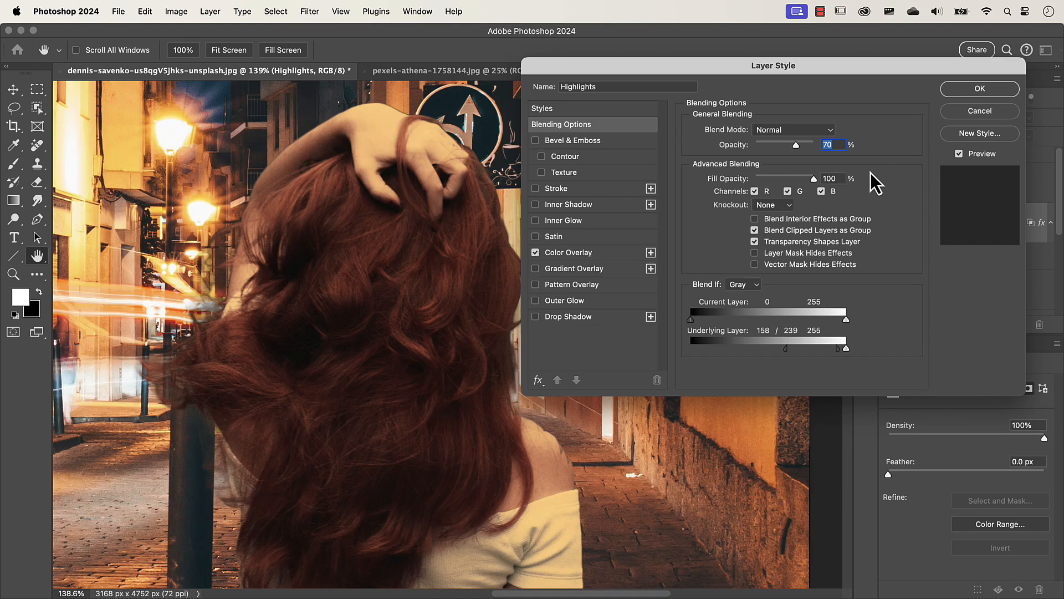
{"action": "left_click", "coordinate": [970, 109]}
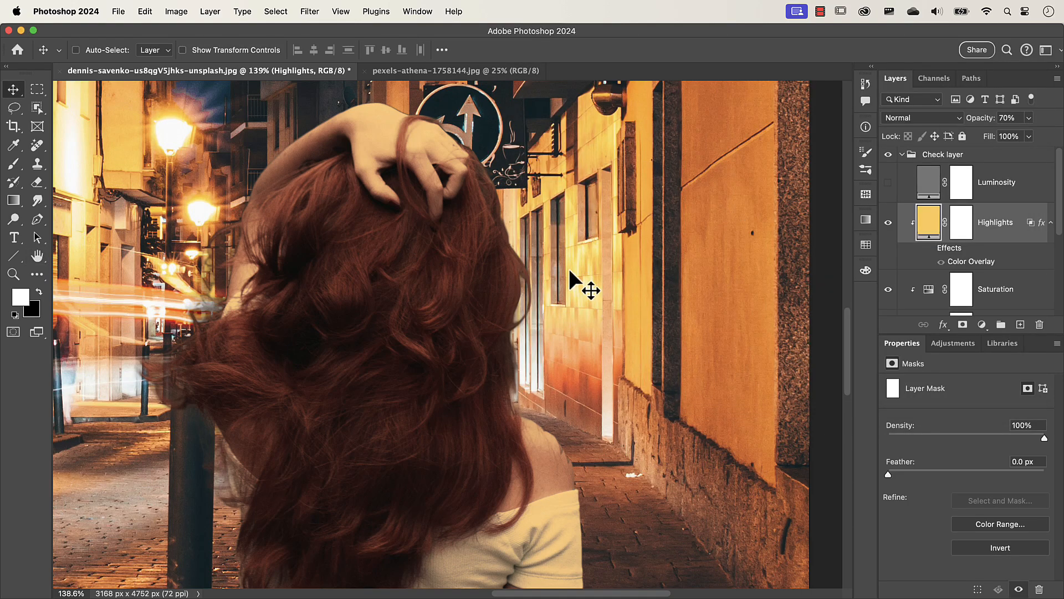
{"action": "key", "text": "super+0"}
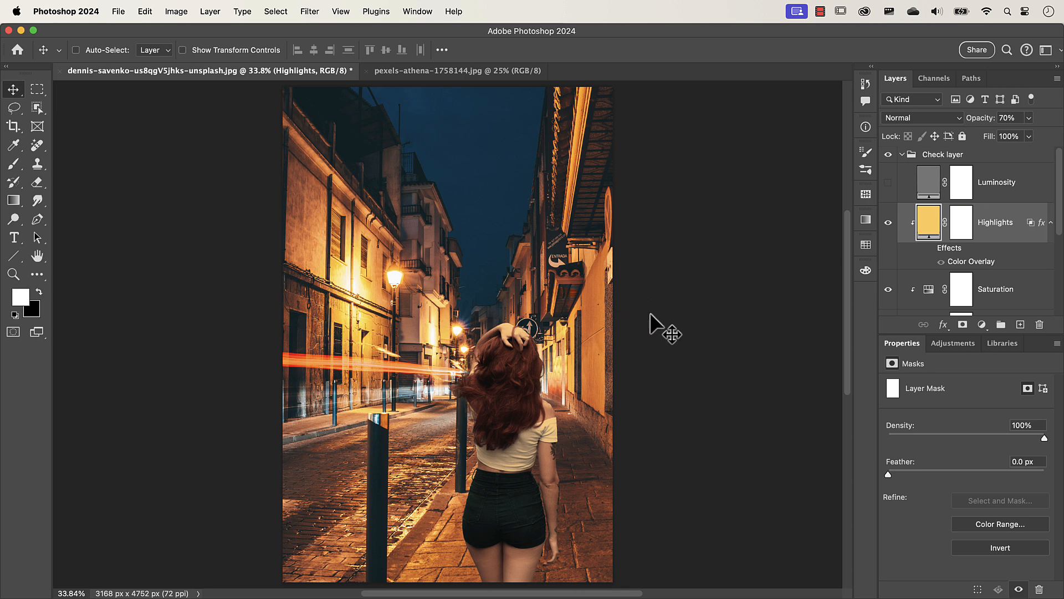
Create a white Solid Color fill layer named Rim light above Highlights, clipped to the model
{"action": "left_click", "coordinate": [981, 324]}
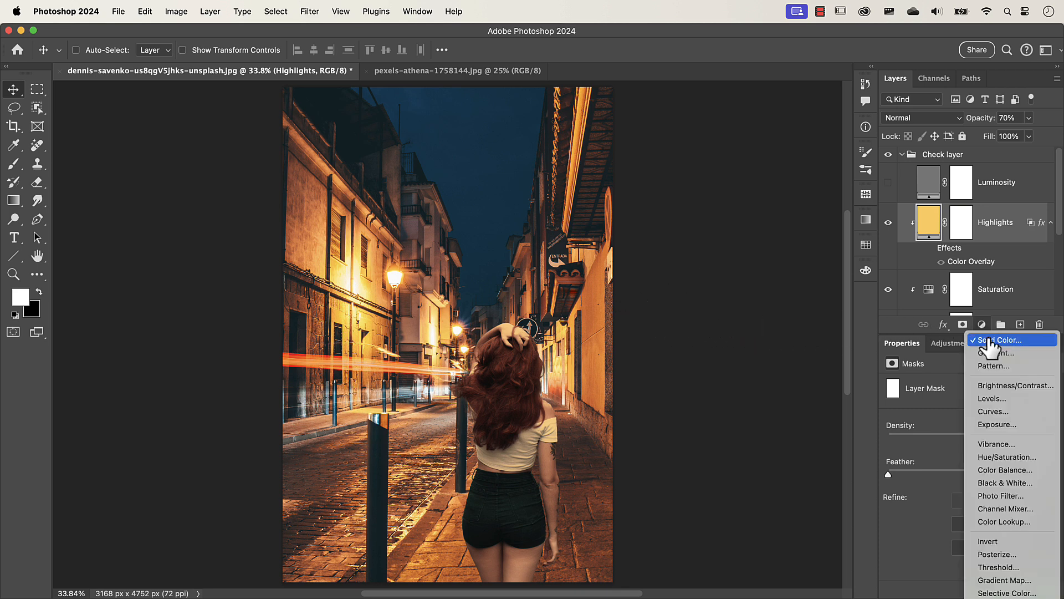
{"action": "left_click", "coordinate": [992, 340]}
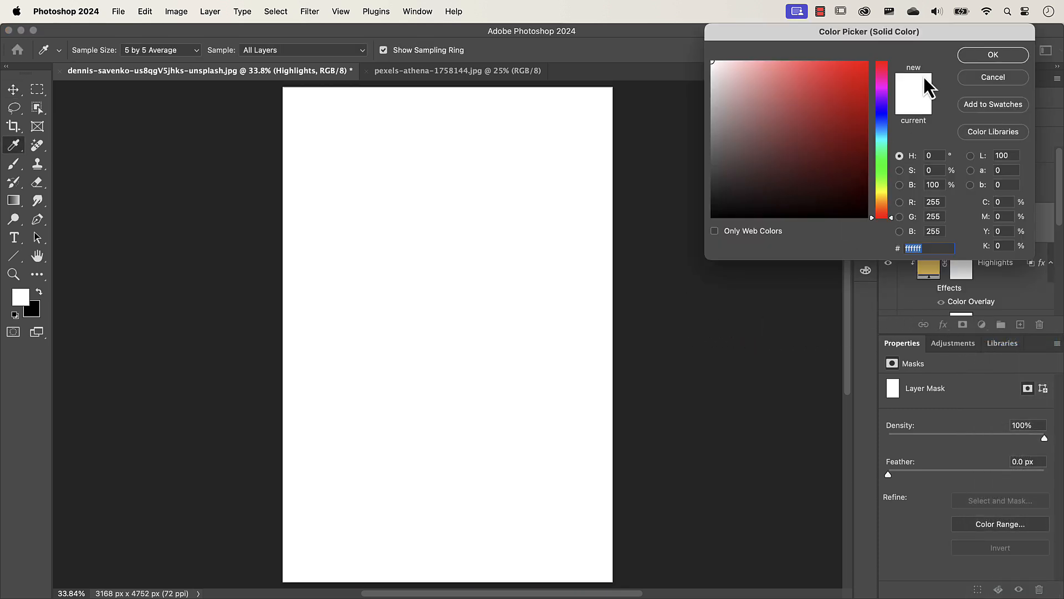
{"action": "left_click", "coordinate": [983, 58]}
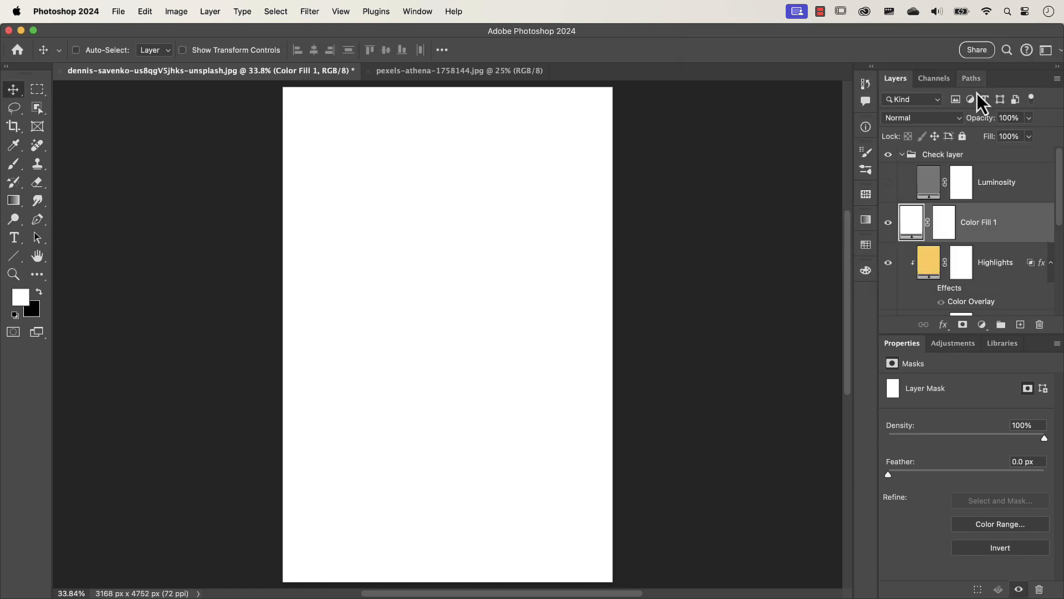
{"action": "left_click_drag", "start_coordinate": [930, 256], "coordinate": [928, 240]}
{"action": "left_click", "coordinate": [927, 240], "text": "alt"}
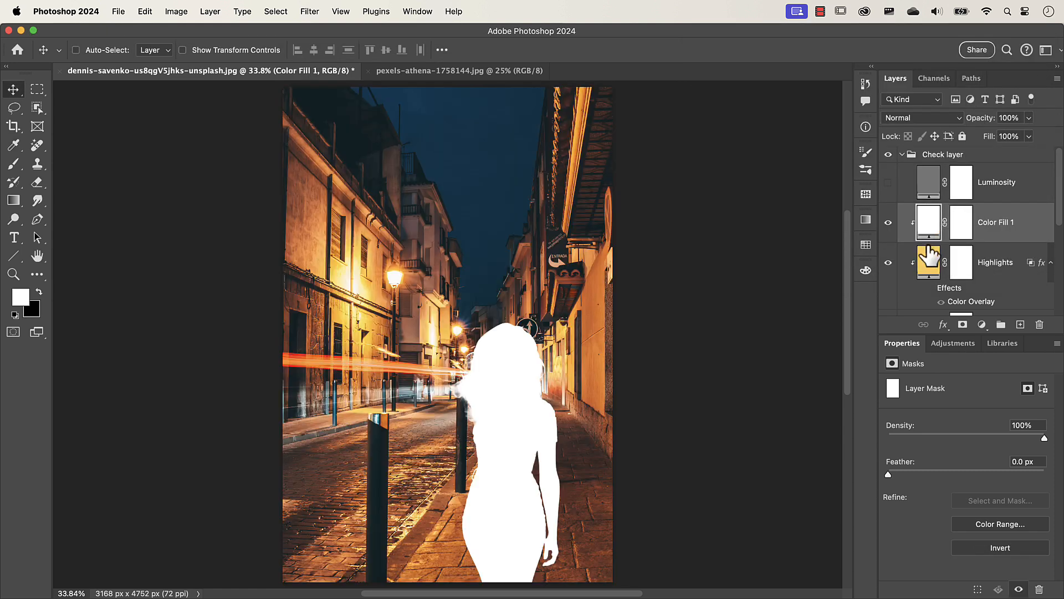
{"action": "double_click", "coordinate": [998, 222]}
{"action": "type", "text": "Rim light"}
Change the Rim light fill to pale yellow #fde9a2, sampled from the glowing street lamp
{"action": "left_click", "coordinate": [929, 224]}
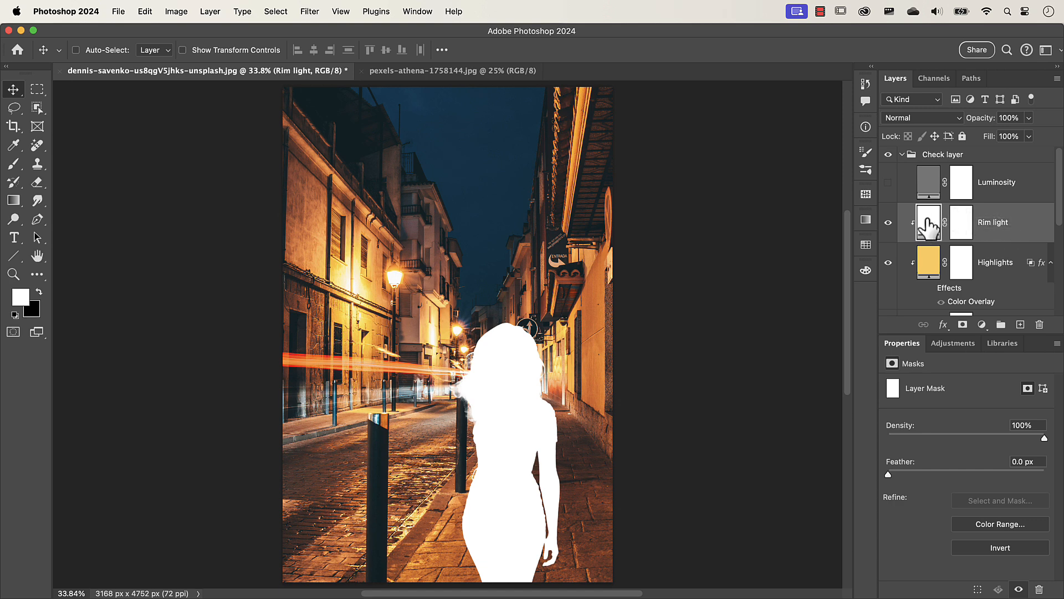
{"action": "double_click", "coordinate": [929, 225]}
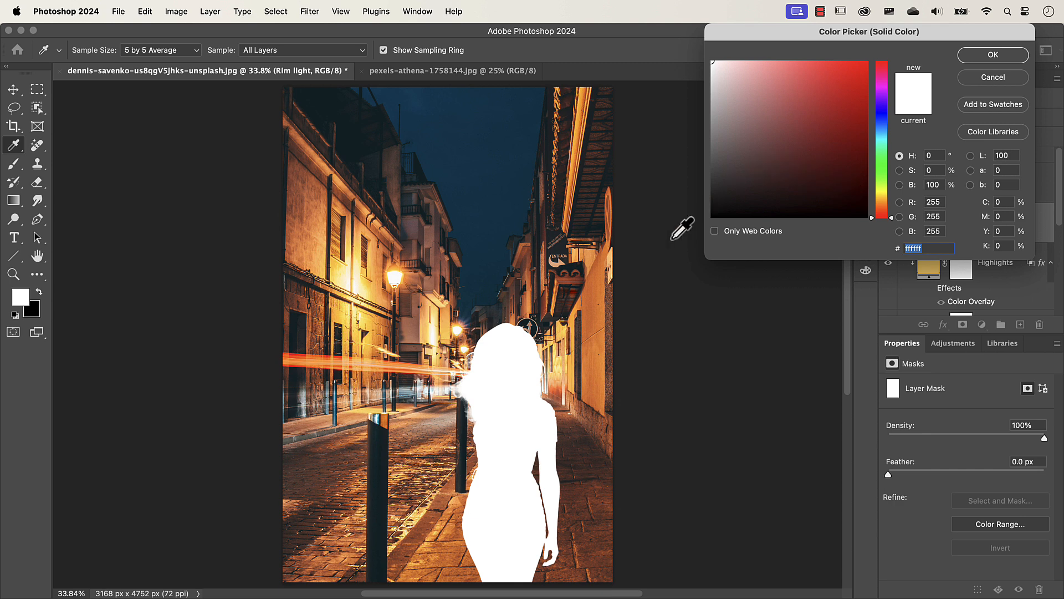
{"action": "left_click", "coordinate": [395, 271]}
{"action": "left_click", "coordinate": [396, 270]}
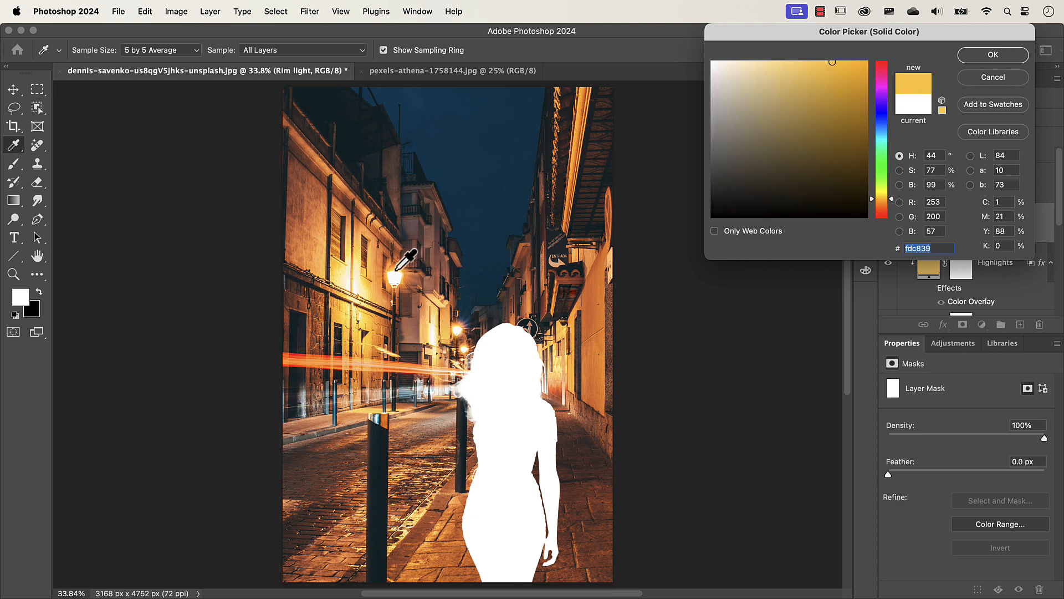
{"action": "left_click", "coordinate": [396, 271]}
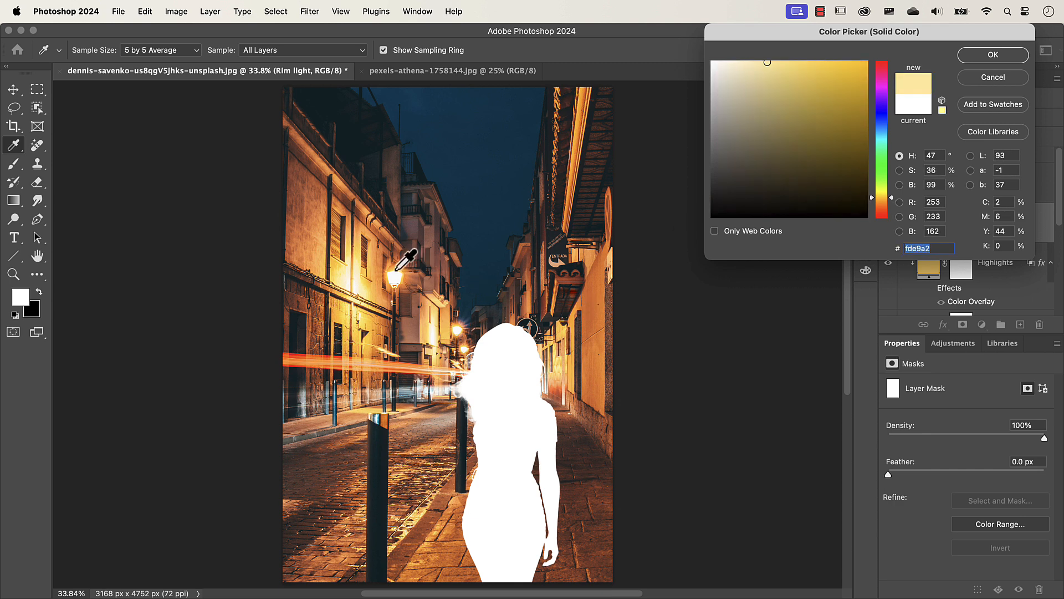
{"action": "left_click", "coordinate": [979, 56]}
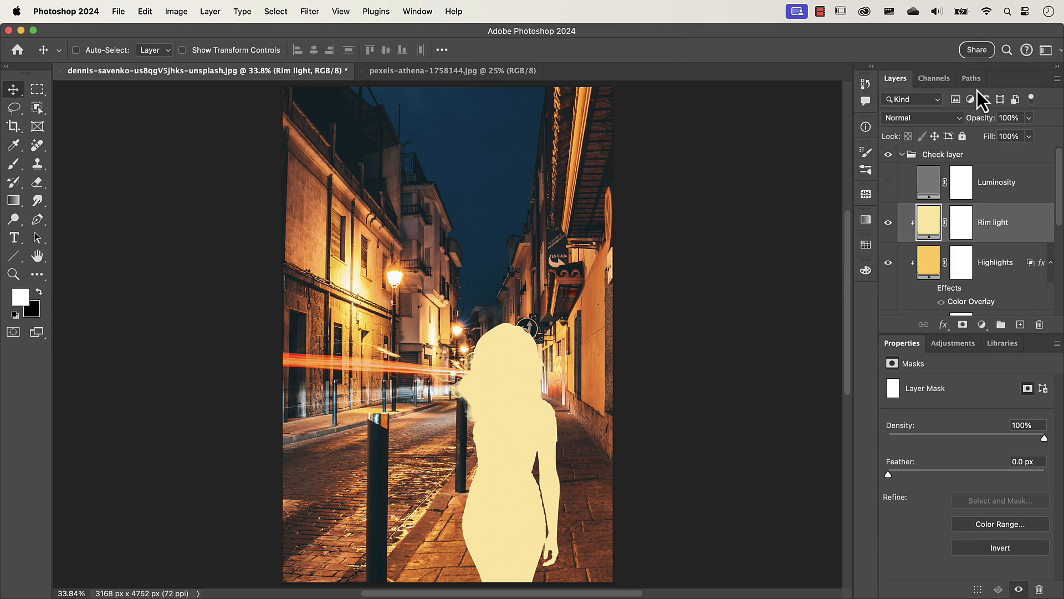
Invert the Rim light layer mask to black so the fill is hidden
{"action": "left_click", "coordinate": [967, 228]}
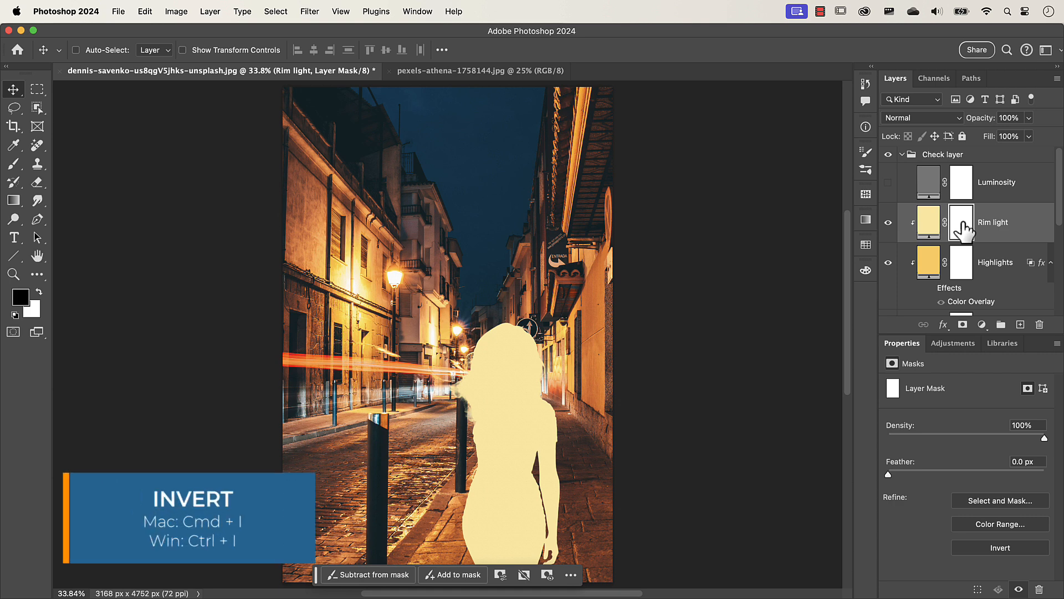
{"action": "key", "text": "super+i"}
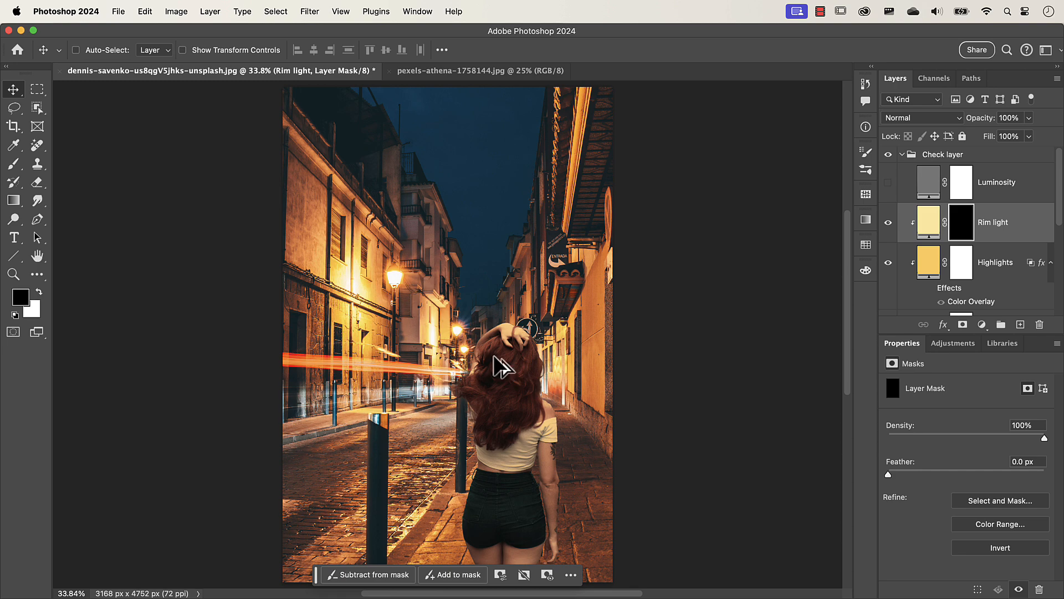
Paint white on the Rim light mask along both edges of the hair, using a soft brush in Normal mode at 19% flow
{"action": "scroll", "coordinate": [494, 356], "scroll_direction": "up", "scroll_amount": 5}
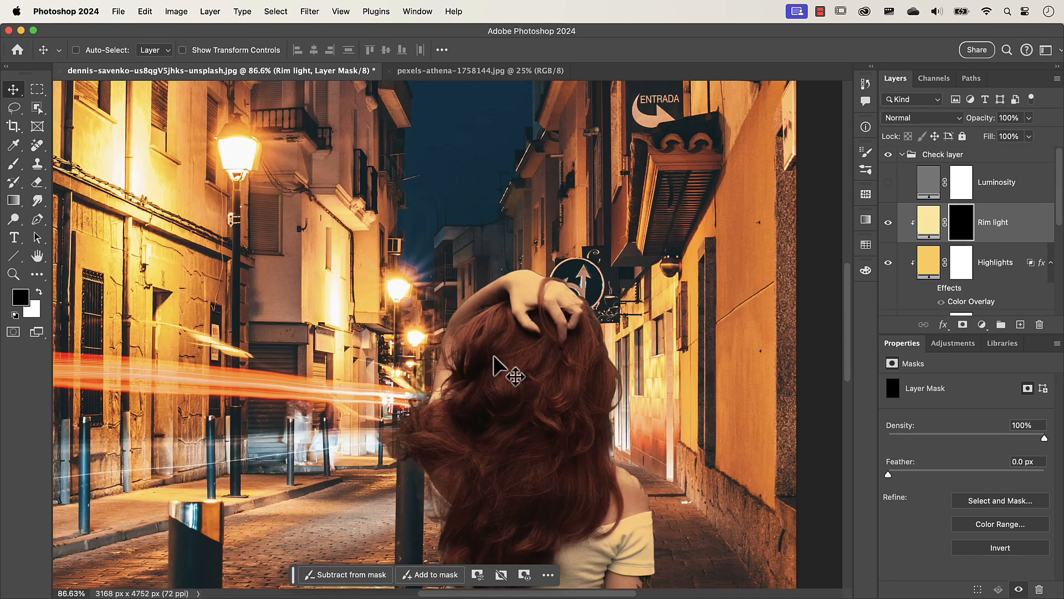
{"action": "left_click_drag", "start_coordinate": [509, 360], "coordinate": [495, 309]}
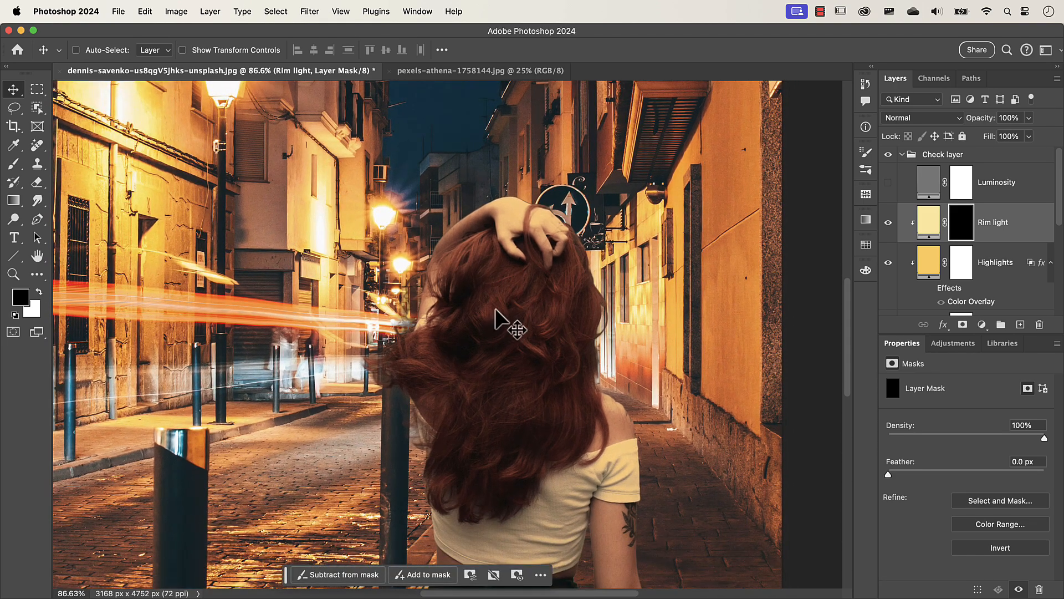
{"action": "key", "text": "b"}
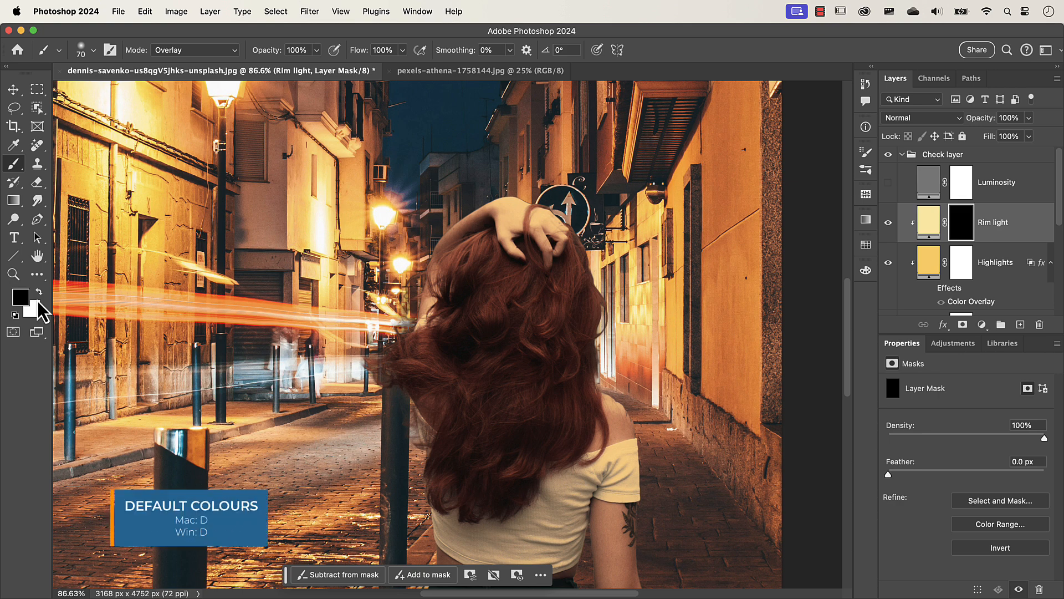
{"action": "key", "text": "d"}
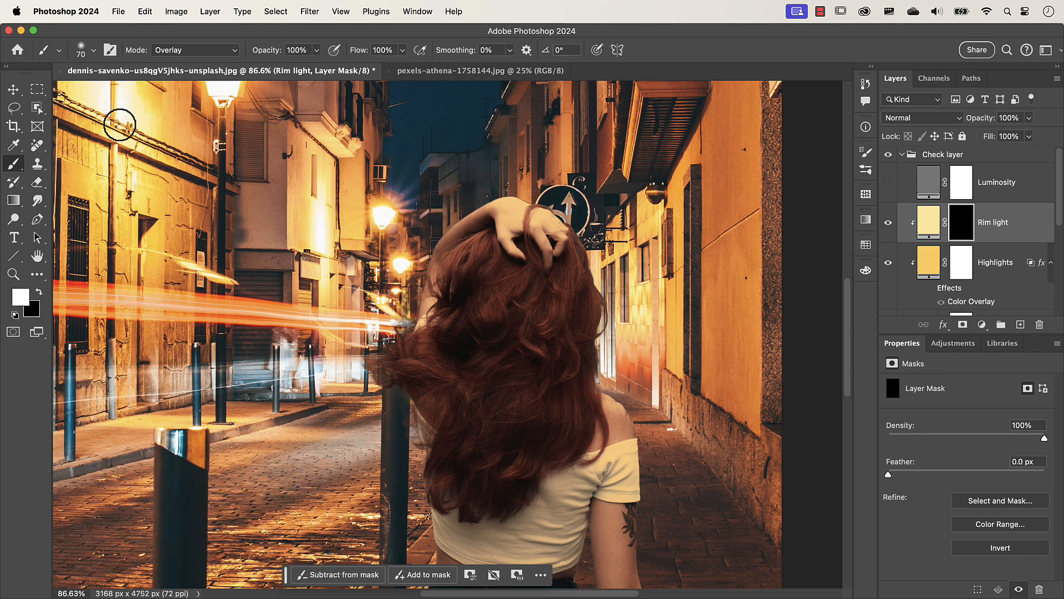
{"action": "left_click", "coordinate": [175, 51]}
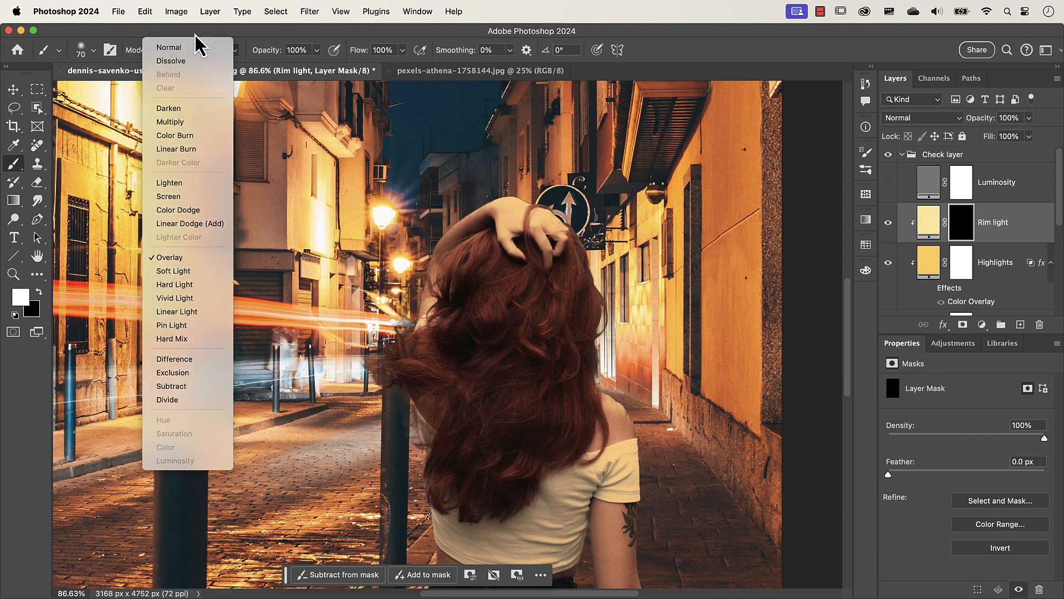
{"action": "left_click", "coordinate": [191, 43]}
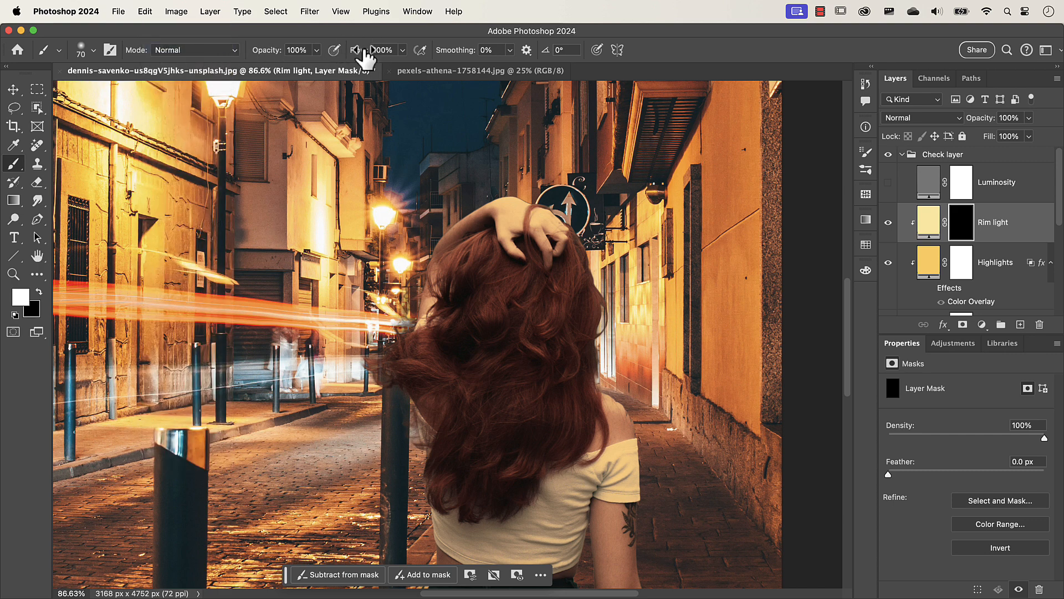
{"action": "mouse_move", "coordinate": [362, 55]}
{"action": "left_mouse_down"}
{"action": "mouse_move", "coordinate": [302, 55]}
{"action": "mouse_move", "coordinate": [311, 57]}
{"action": "left_mouse_up"}
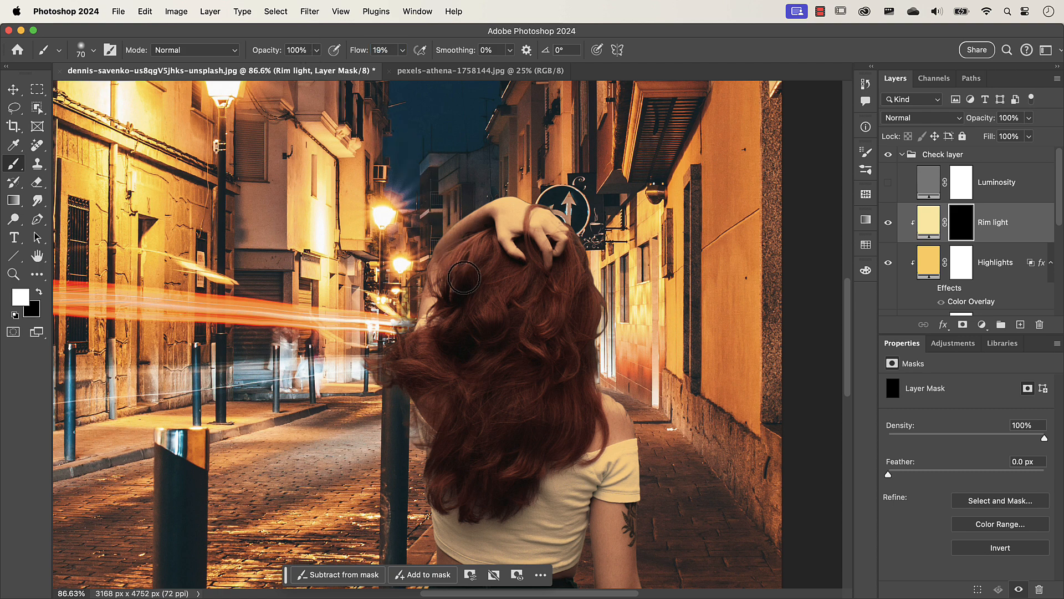
{"action": "left_click_drag", "start_coordinate": [466, 285], "coordinate": [504, 294]}
{"action": "mouse_move", "coordinate": [475, 238]}
{"action": "left_mouse_down"}
{"action": "mouse_move", "coordinate": [394, 340]}
{"action": "mouse_move", "coordinate": [389, 383]}
{"action": "mouse_move", "coordinate": [416, 440]}
{"action": "mouse_move", "coordinate": [463, 282]}
{"action": "mouse_move", "coordinate": [571, 230]}
{"action": "mouse_move", "coordinate": [593, 368]}
{"action": "mouse_move", "coordinate": [564, 321]}
{"action": "mouse_move", "coordinate": [575, 299]}
{"action": "mouse_move", "coordinate": [652, 284]}
{"action": "left_mouse_up"}
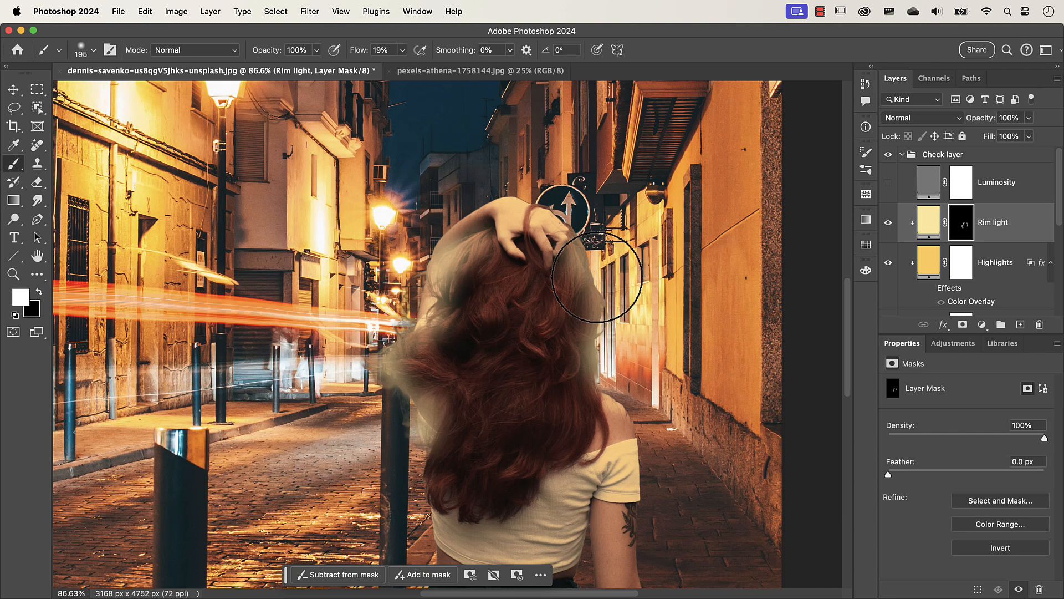
Split the Rim light layer's Underlying Layer black point to 42 / 94 in Blend If and apply the layer style
{"action": "double_click", "coordinate": [1030, 231]}
{"action": "left_click_drag", "start_coordinate": [624, 74], "coordinate": [112, 13]}
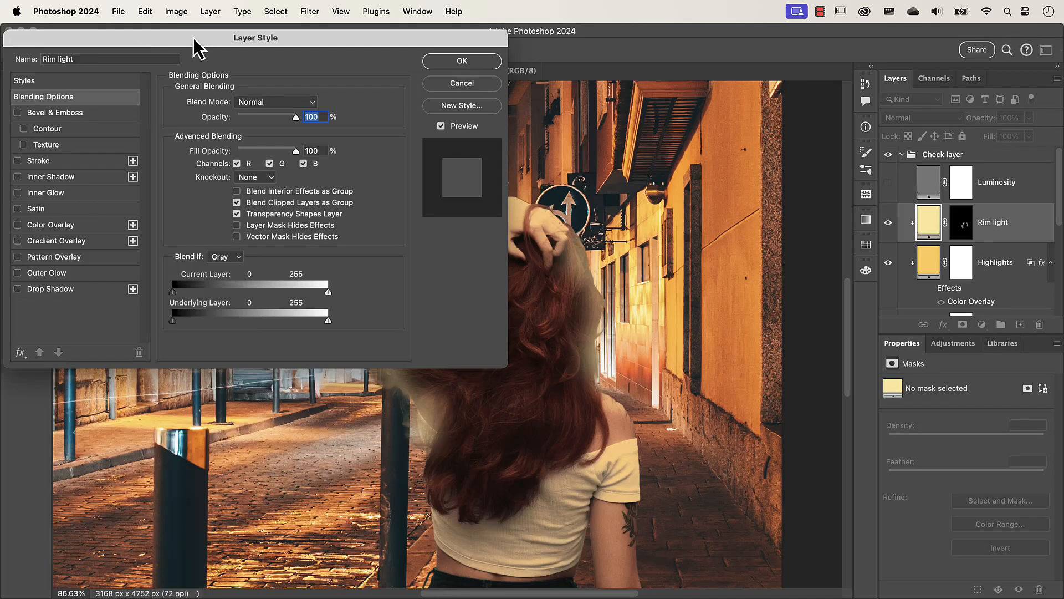
{"action": "left_click_drag", "start_coordinate": [197, 49], "coordinate": [841, 227]}
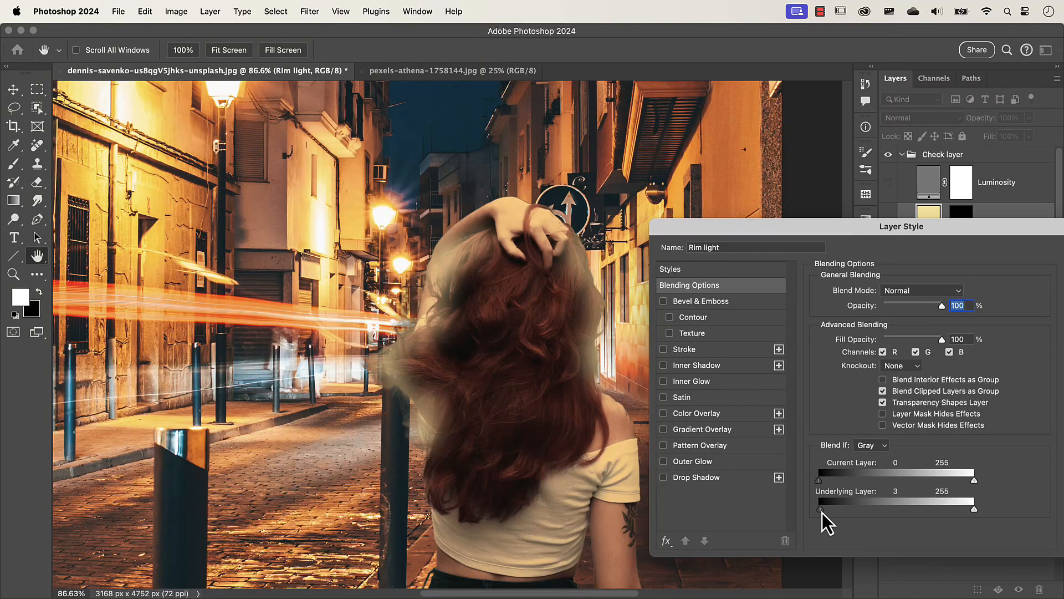
{"action": "left_click_drag", "start_coordinate": [822, 511], "coordinate": [853, 514]}
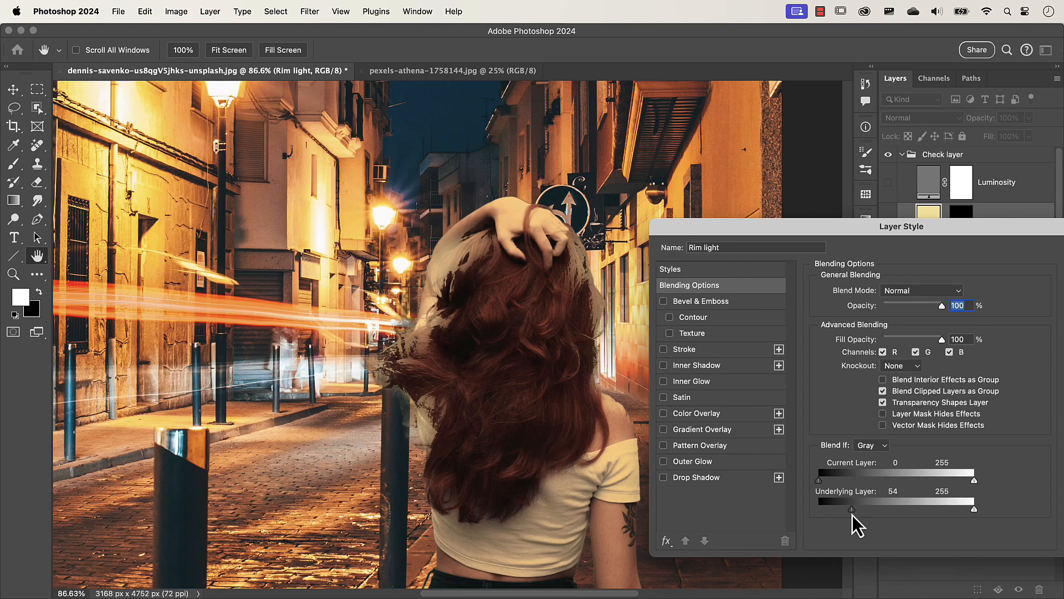
{"action": "mouse_move", "coordinate": [852, 514]}
{"action": "left_mouse_down"}
{"action": "mouse_move", "coordinate": [877, 514]}
{"action": "mouse_move", "coordinate": [844, 513]}
{"action": "left_mouse_up"}
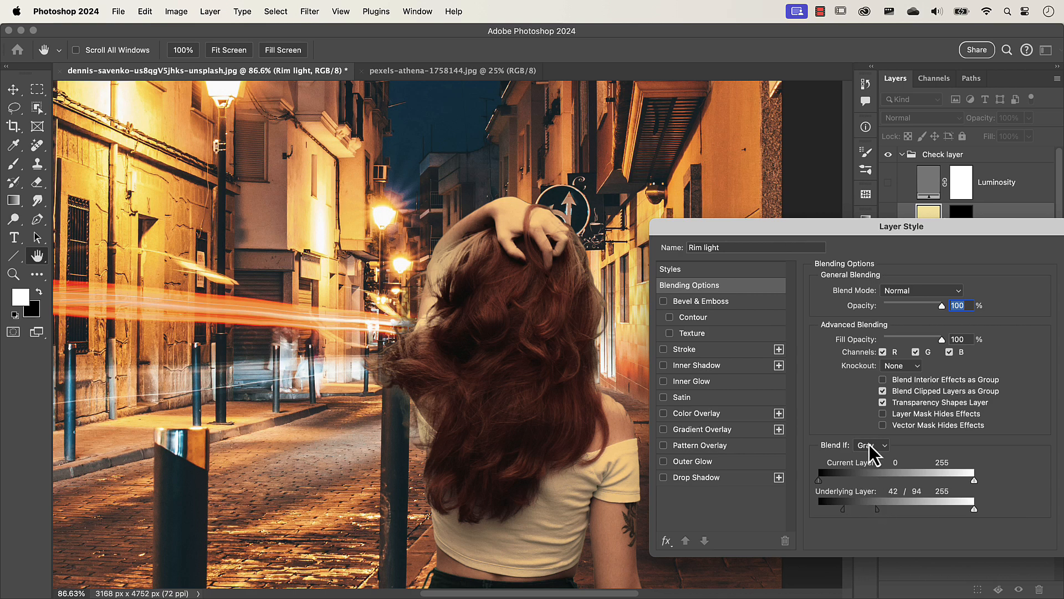
{"action": "left_click_drag", "start_coordinate": [828, 230], "coordinate": [730, 240]}
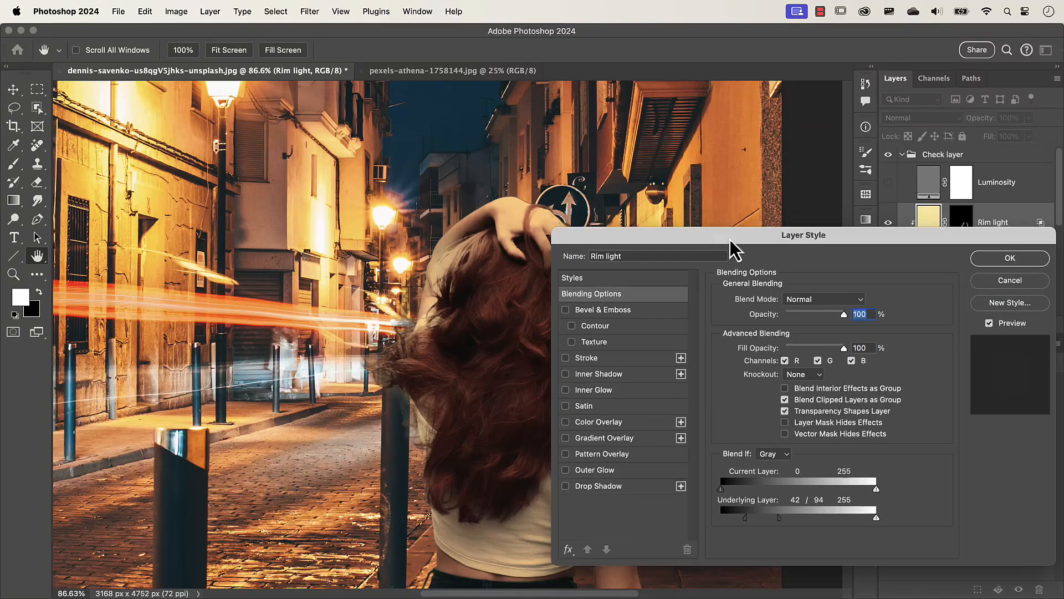
{"action": "left_click", "coordinate": [996, 258]}
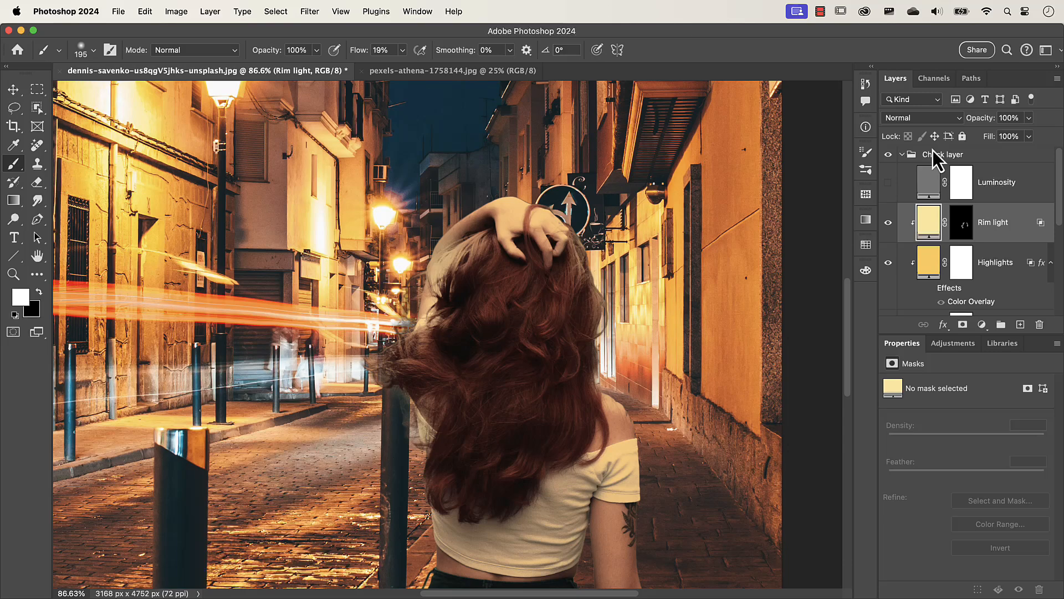
Try the Color Dodge blend mode on the Rim light layer and change its fill to orange #ffb049
{"action": "left_click", "coordinate": [910, 119]}
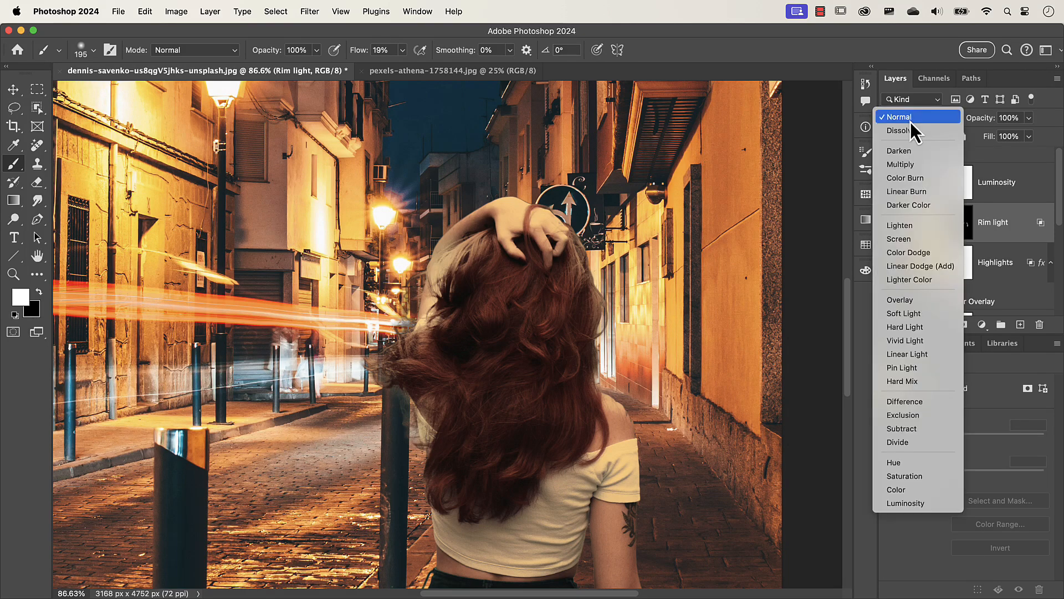
{"action": "left_click", "coordinate": [939, 256]}
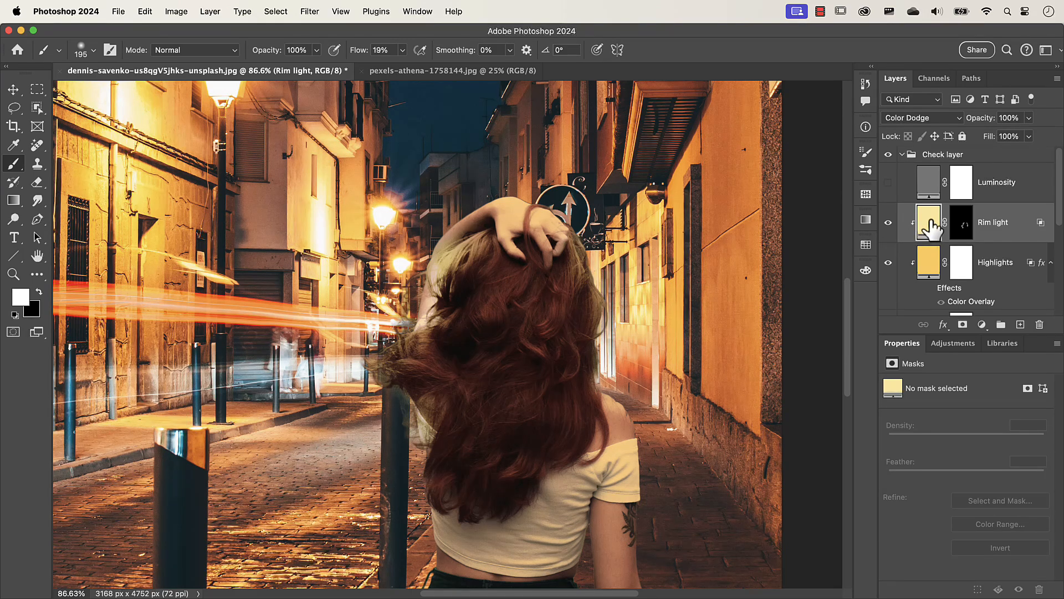
{"action": "double_click", "coordinate": [930, 224]}
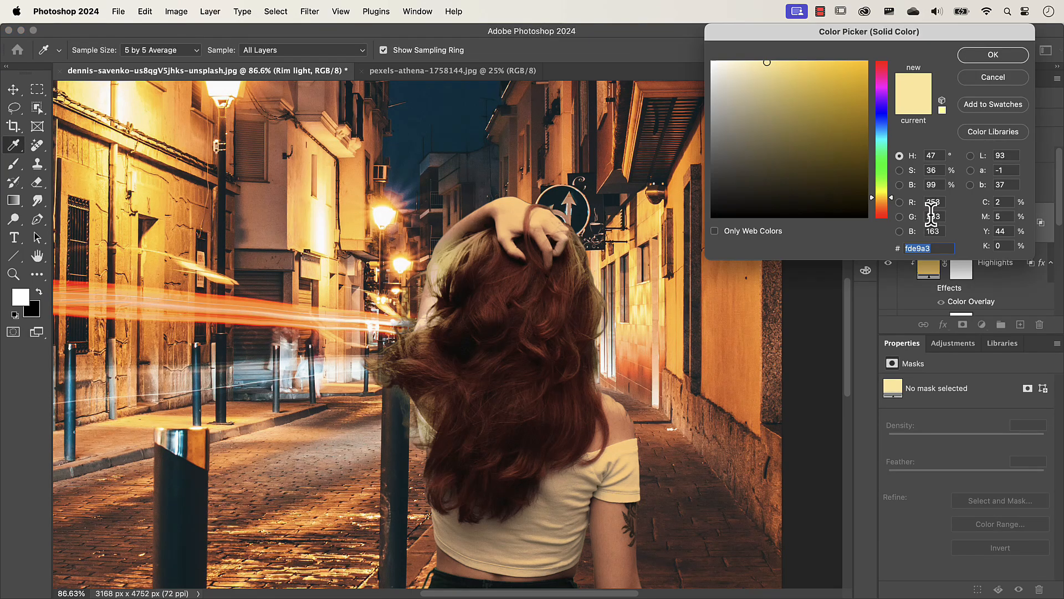
{"action": "left_click", "coordinate": [889, 202]}
{"action": "left_click", "coordinate": [849, 82]}
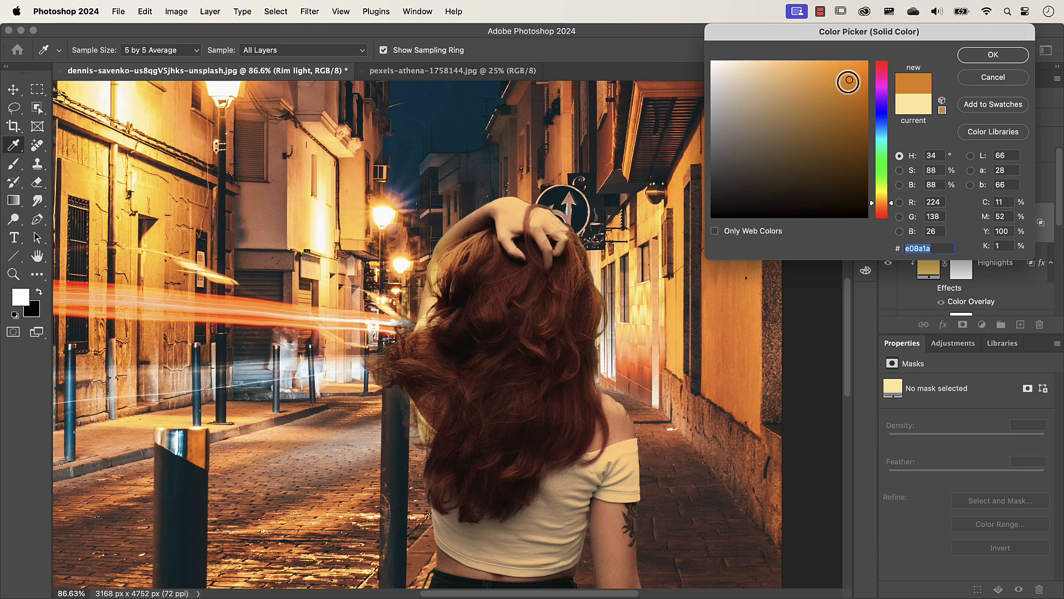
{"action": "left_click_drag", "start_coordinate": [848, 81], "coordinate": [823, 61]}
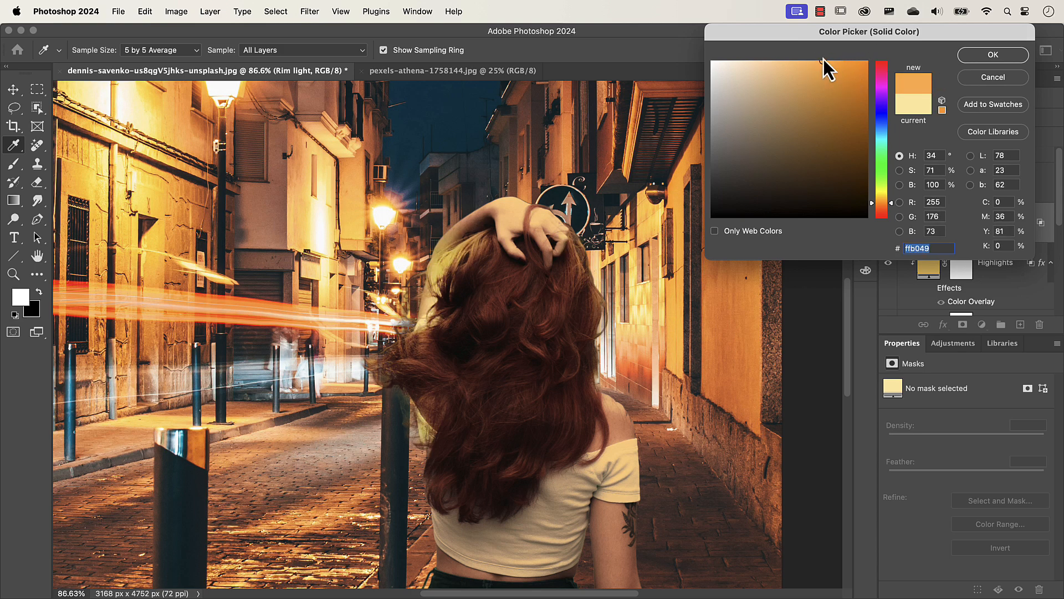
{"action": "left_click", "coordinate": [989, 58]}
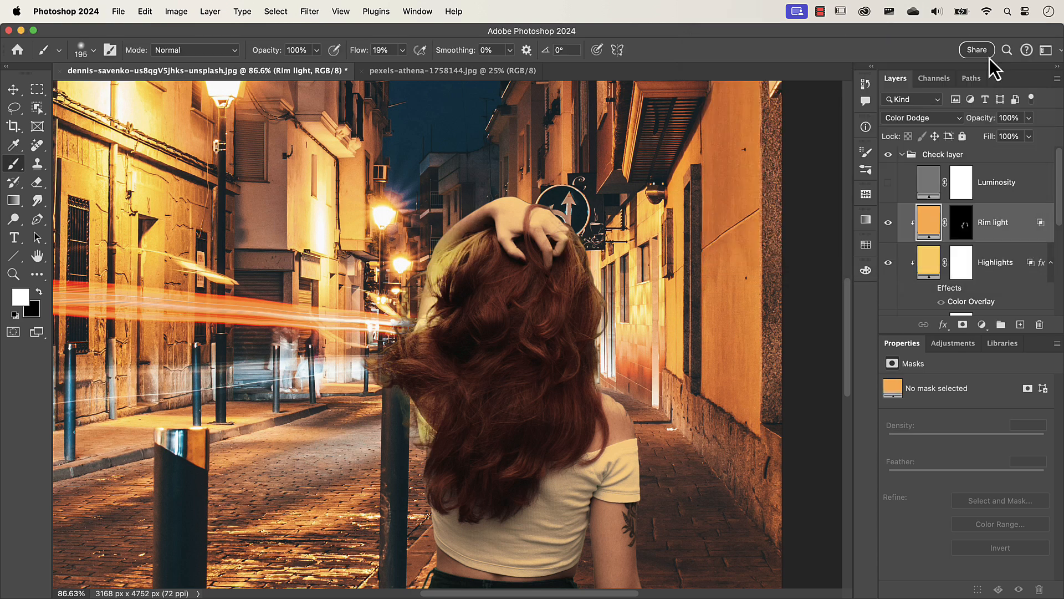
Set the Rim light layer's blend mode to Linear Dodge (Add) and its opacity to 64%
{"action": "left_click", "coordinate": [926, 118]}
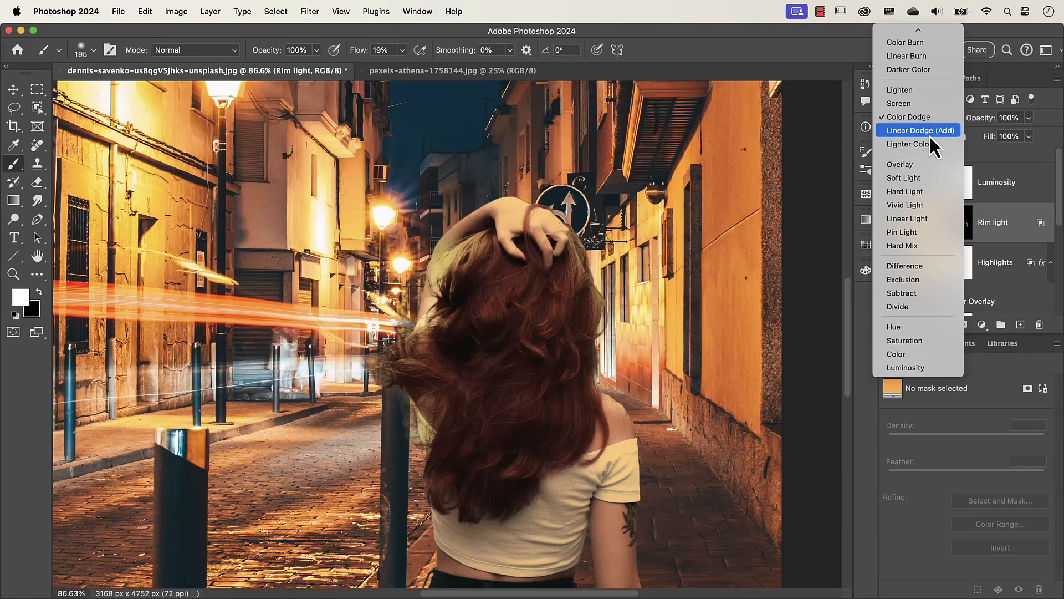
{"action": "left_click", "coordinate": [930, 135]}
{"action": "left_click_drag", "start_coordinate": [982, 118], "coordinate": [977, 127]}
{"action": "key", "text": "Return"}
{"action": "key", "text": "Return"}
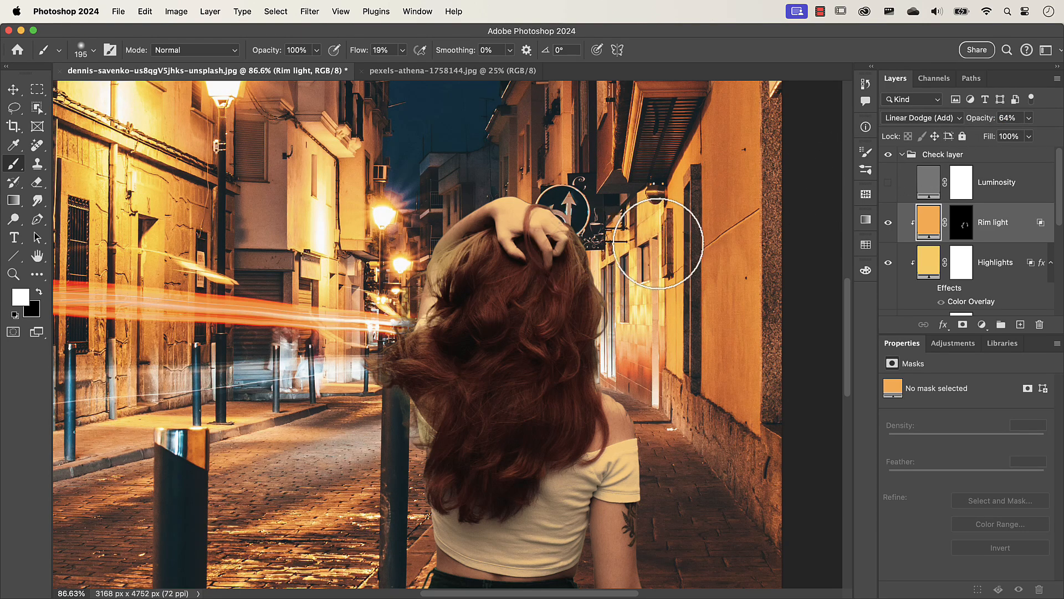
Brush white over the hair on the Rim light layer mask and make black the painting colour
{"action": "left_click", "coordinate": [965, 232]}
{"action": "mouse_move", "coordinate": [522, 261]}
{"action": "left_mouse_down"}
{"action": "mouse_move", "coordinate": [558, 221]}
{"action": "mouse_move", "coordinate": [595, 307]}
{"action": "mouse_move", "coordinate": [523, 266]}
{"action": "mouse_move", "coordinate": [463, 256]}
{"action": "mouse_move", "coordinate": [434, 280]}
{"action": "mouse_move", "coordinate": [397, 360]}
{"action": "mouse_move", "coordinate": [406, 339]}
{"action": "left_mouse_up"}
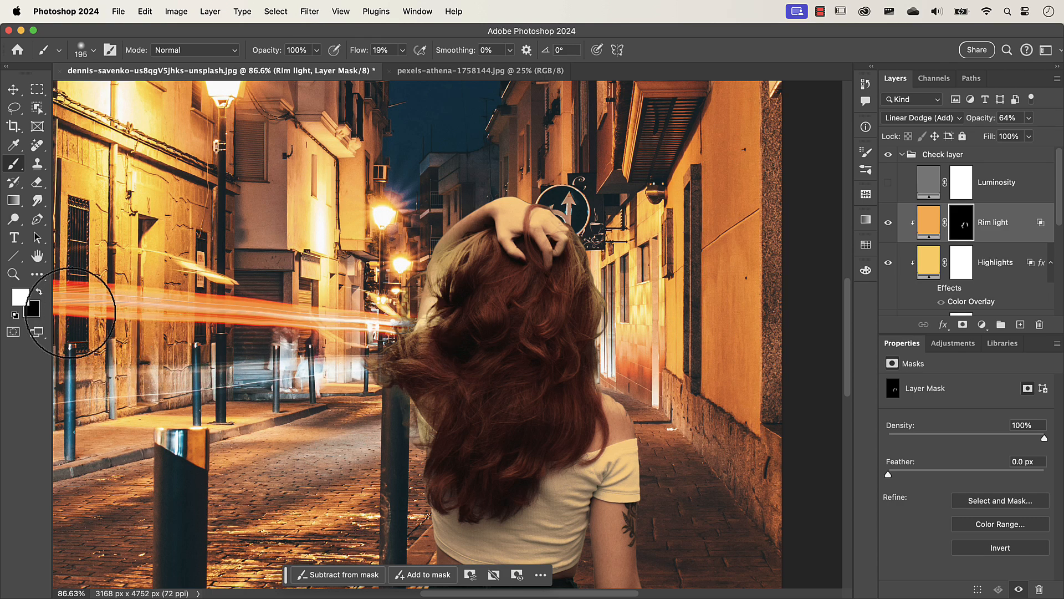
{"action": "left_click", "coordinate": [40, 294]}
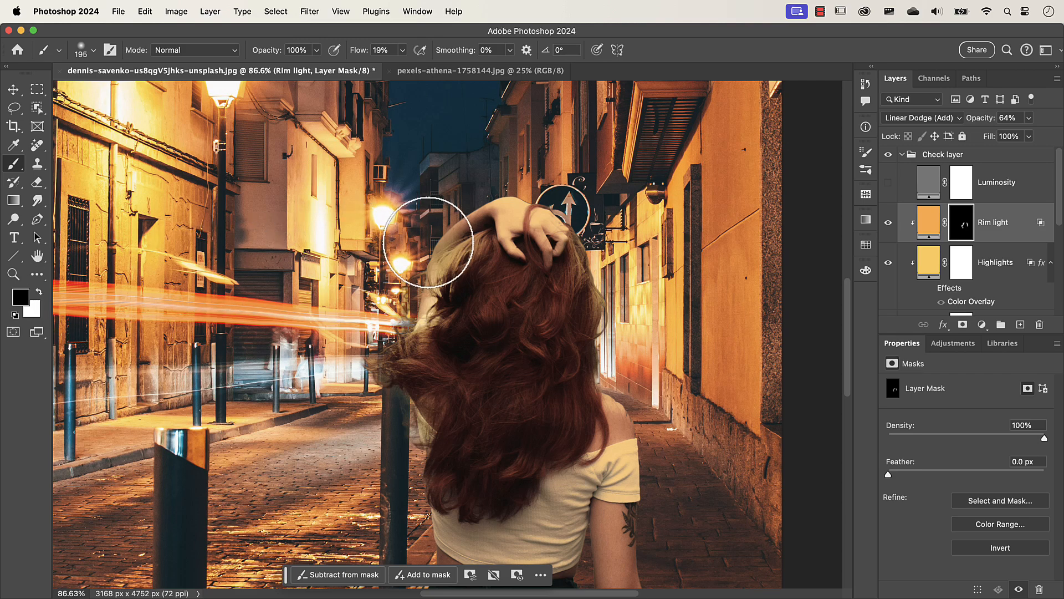
{"action": "key", "text": "x"}
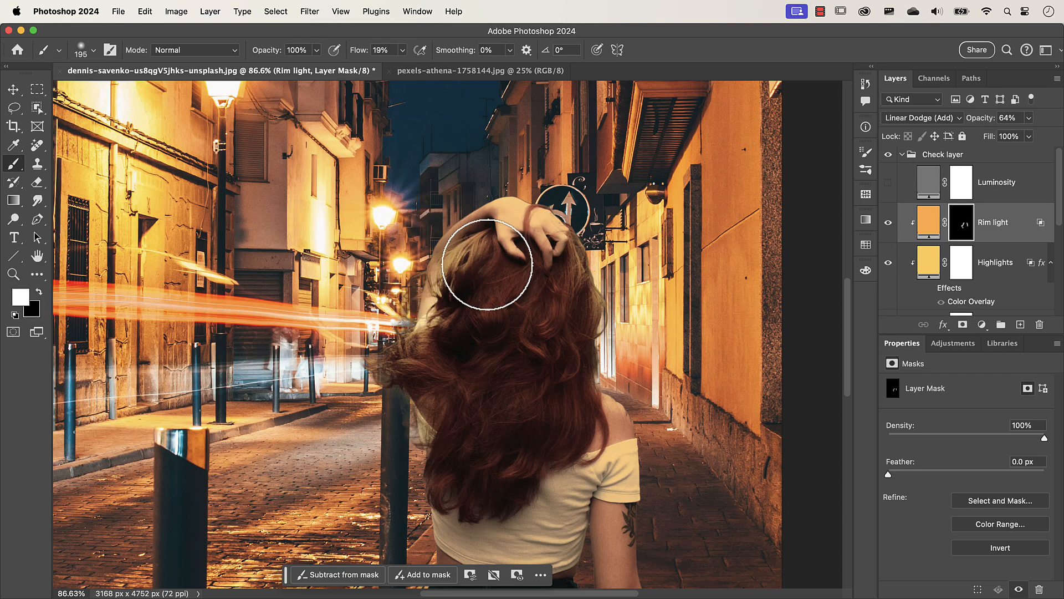
{"action": "key", "text": "x"}
Compare the composite with and without the Rim light layer and lower that layer's opacity to 57%
{"action": "left_click", "coordinate": [888, 222]}
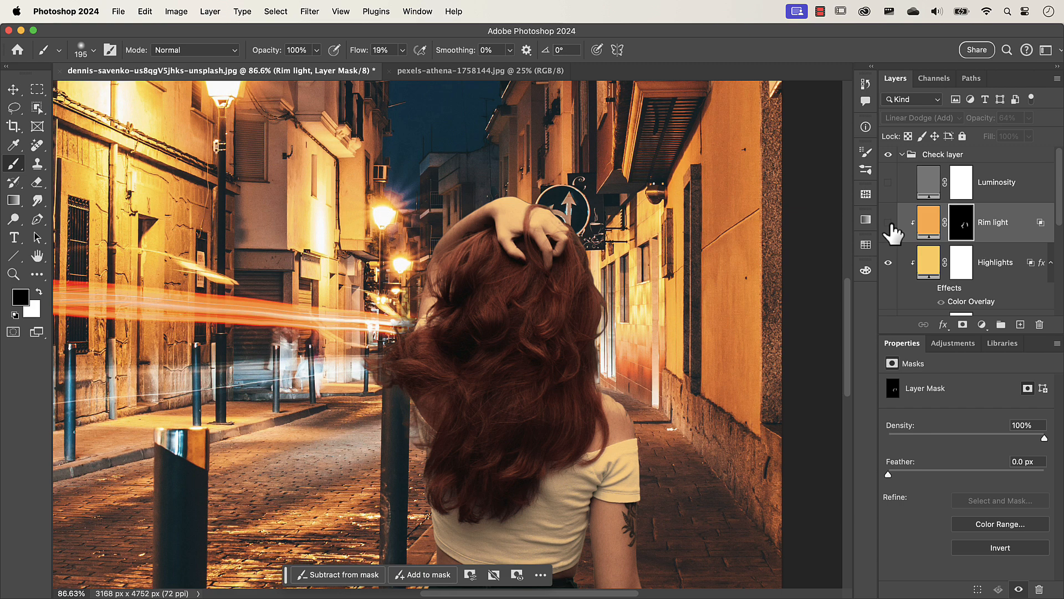
{"action": "left_click", "coordinate": [888, 223]}
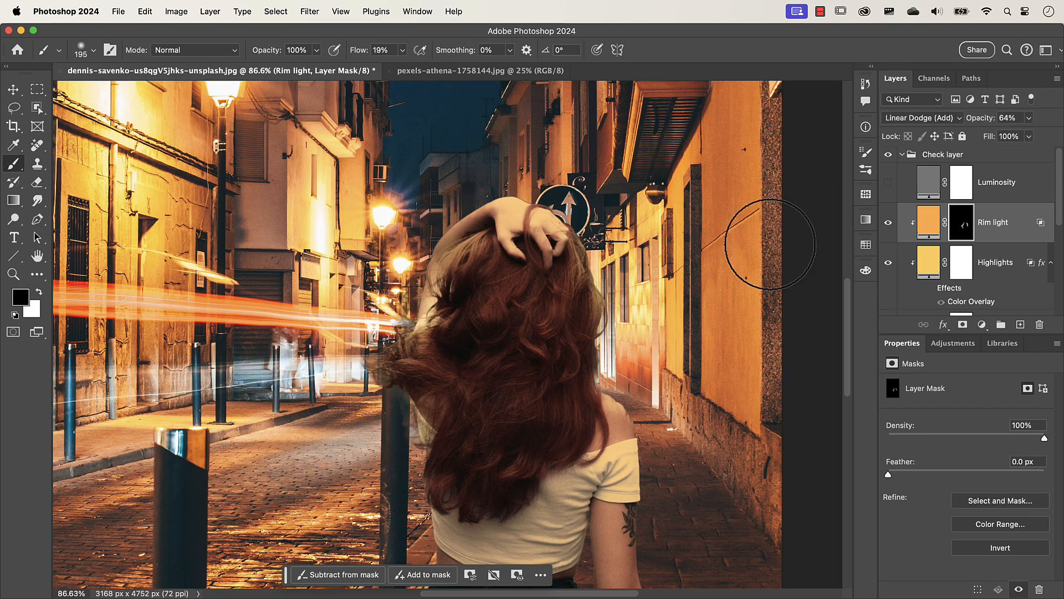
{"action": "key", "text": "super+0"}
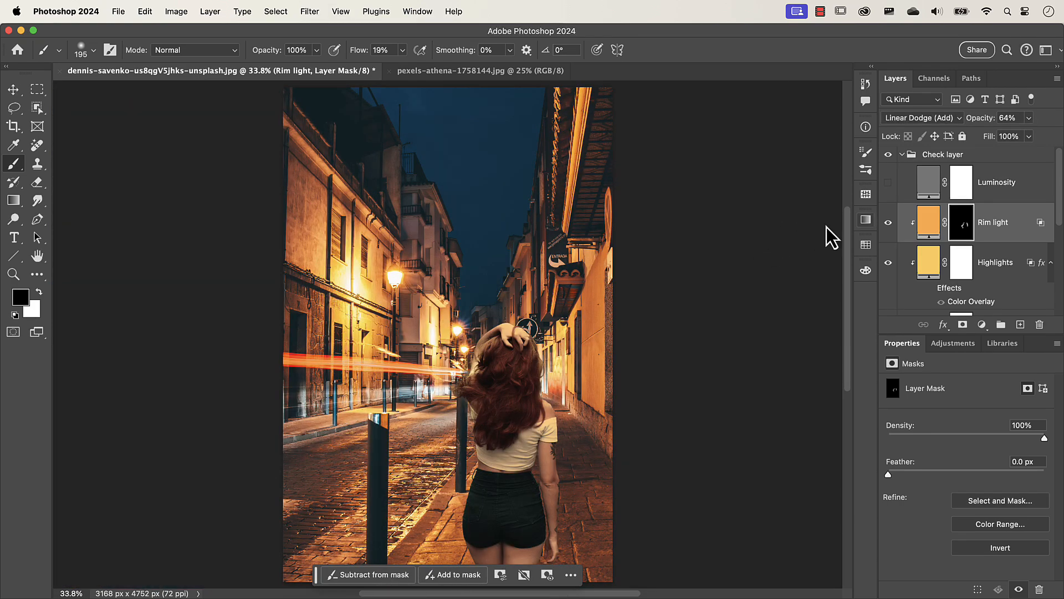
{"action": "left_click", "coordinate": [889, 222]}
{"action": "left_click", "coordinate": [888, 223]}
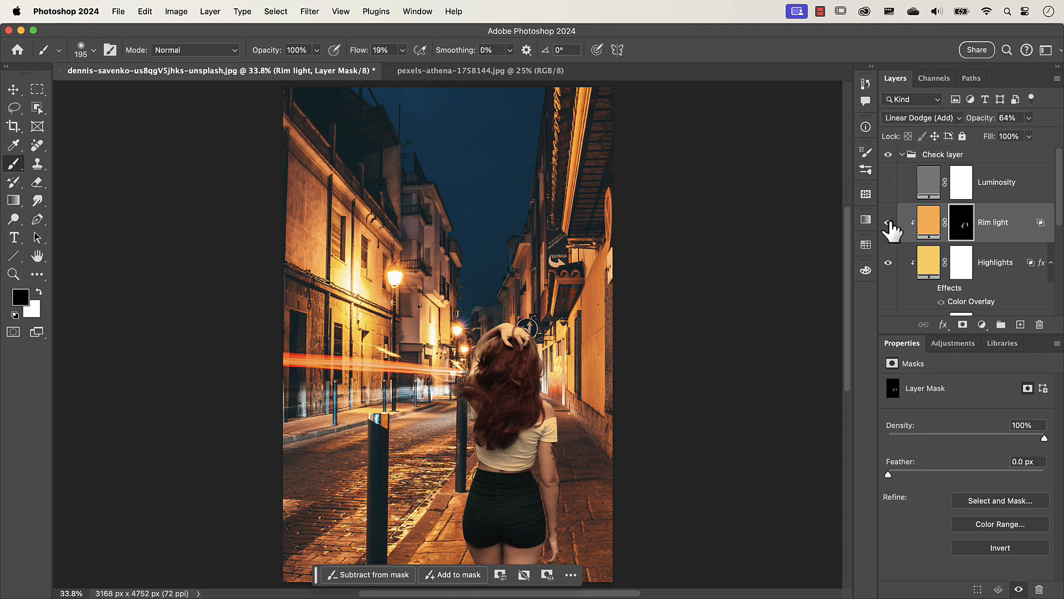
{"action": "left_click_drag", "start_coordinate": [982, 119], "coordinate": [982, 127]}
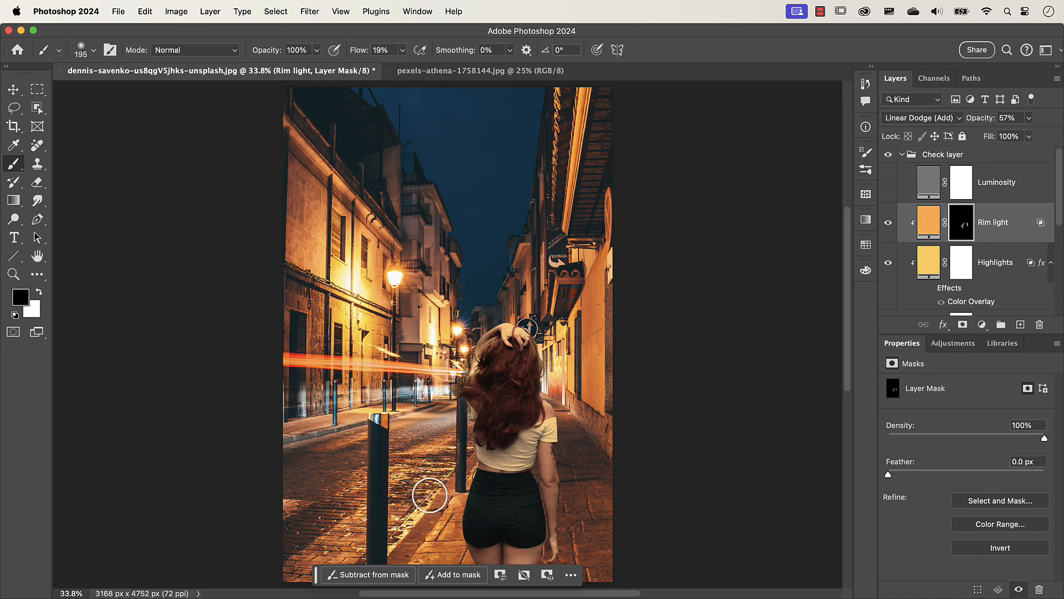
Add a clipped Solid Color fill layer directly above the Model layer, using gray at 50% brightness, and set its blend mode to Overlay
{"action": "scroll", "coordinate": [430, 495], "scroll_direction": "up", "scroll_amount": 10}
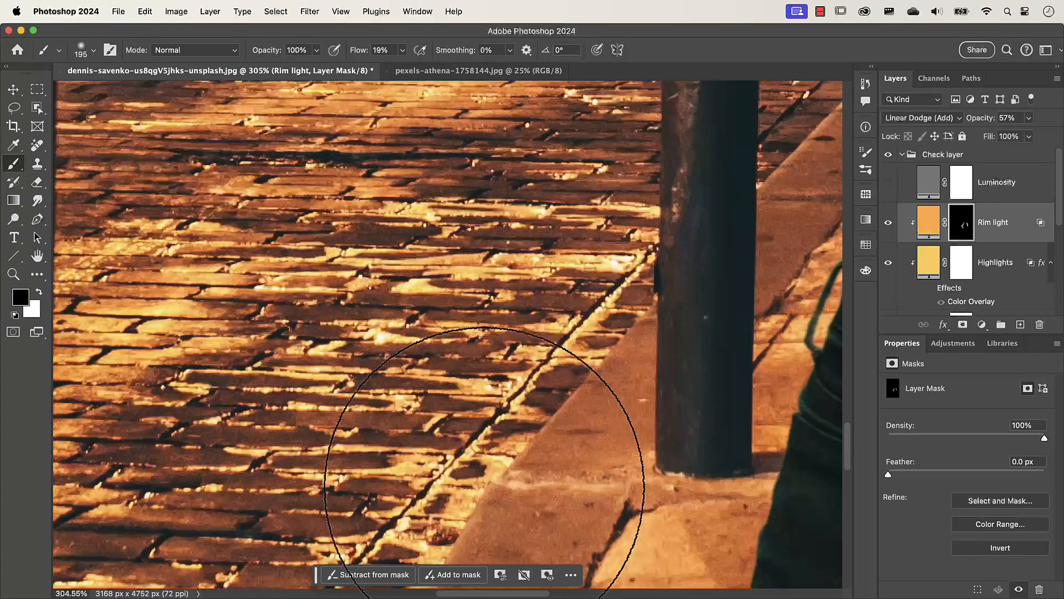
{"action": "left_click_drag", "start_coordinate": [484, 487], "coordinate": [287, 250]}
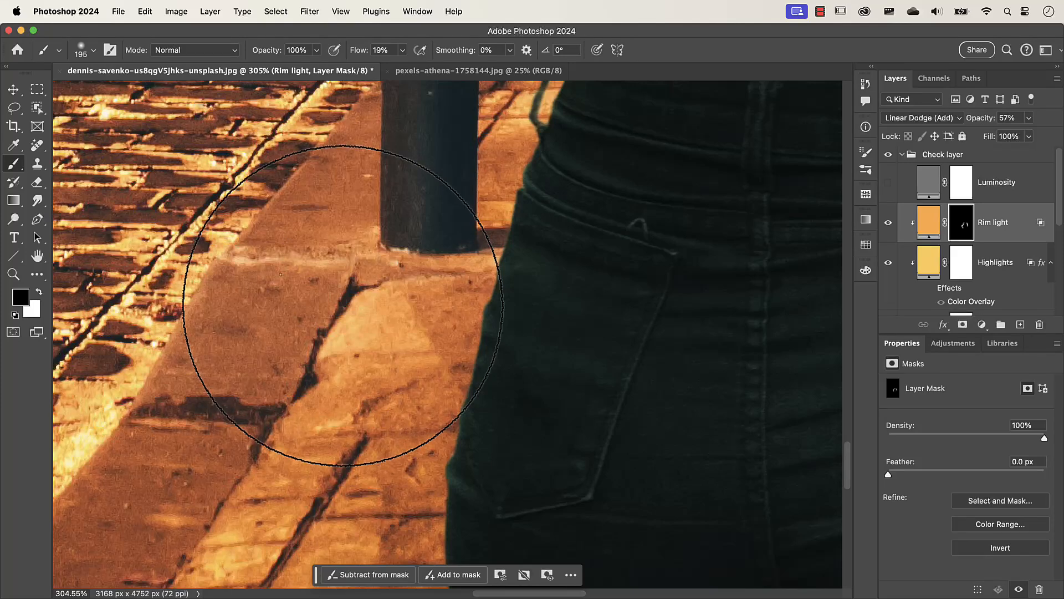
{"action": "key", "text": "v"}
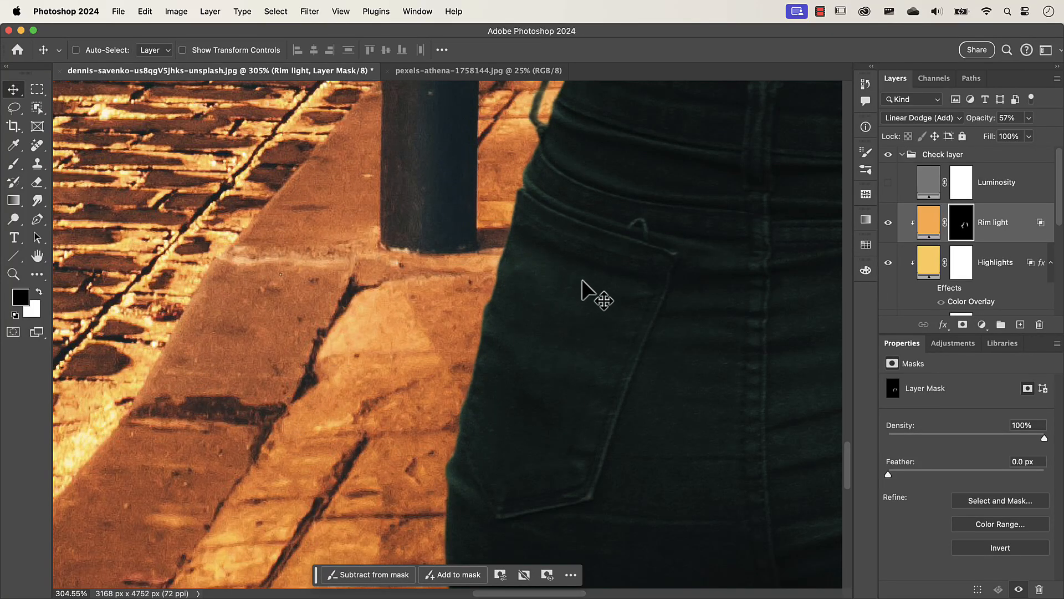
{"action": "left_click_drag", "start_coordinate": [589, 295], "coordinate": [513, 438]}
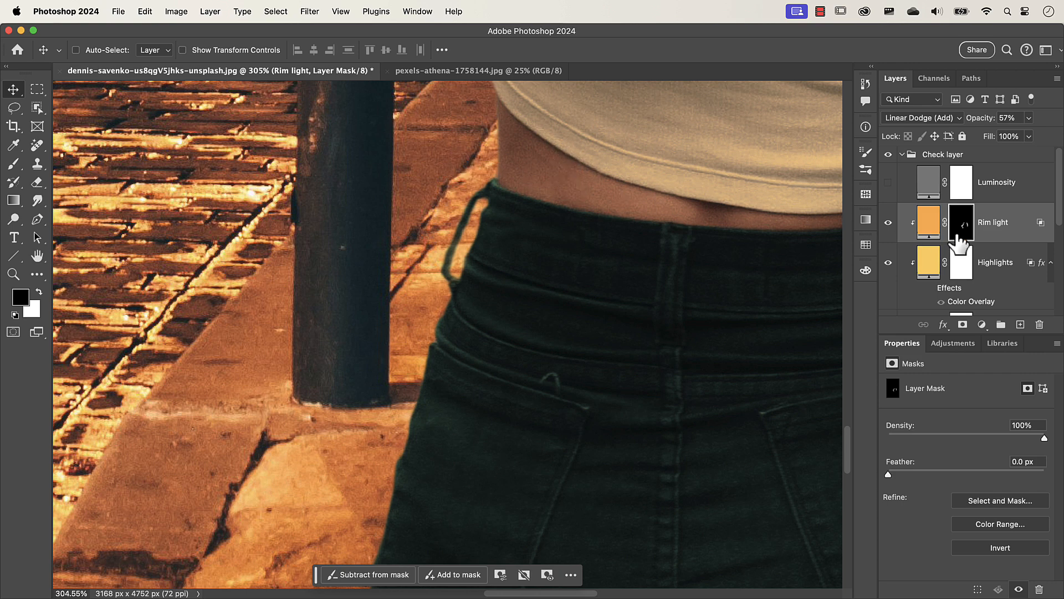
{"action": "scroll", "coordinate": [957, 237], "scroll_direction": "down", "scroll_amount": 5}
{"action": "scroll", "coordinate": [957, 241], "scroll_direction": "down", "scroll_amount": 1}
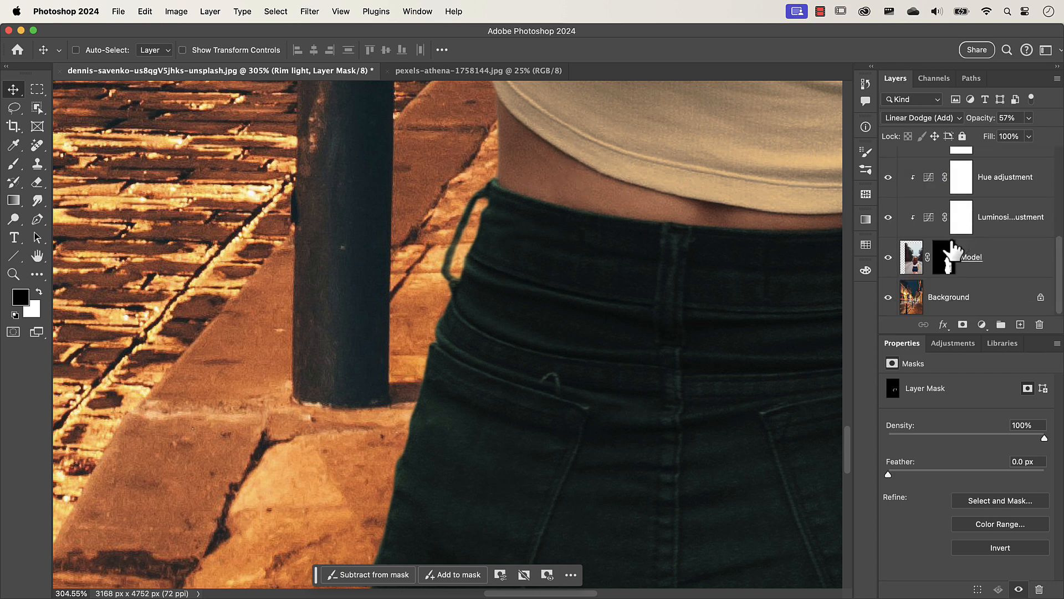
{"action": "left_click", "coordinate": [912, 261]}
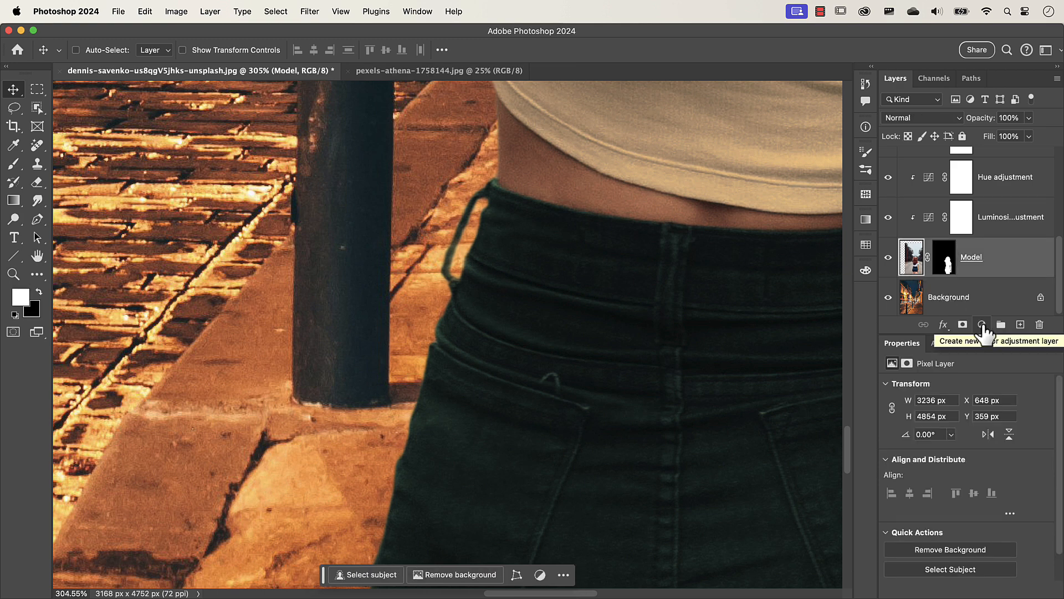
{"action": "left_click", "coordinate": [982, 326]}
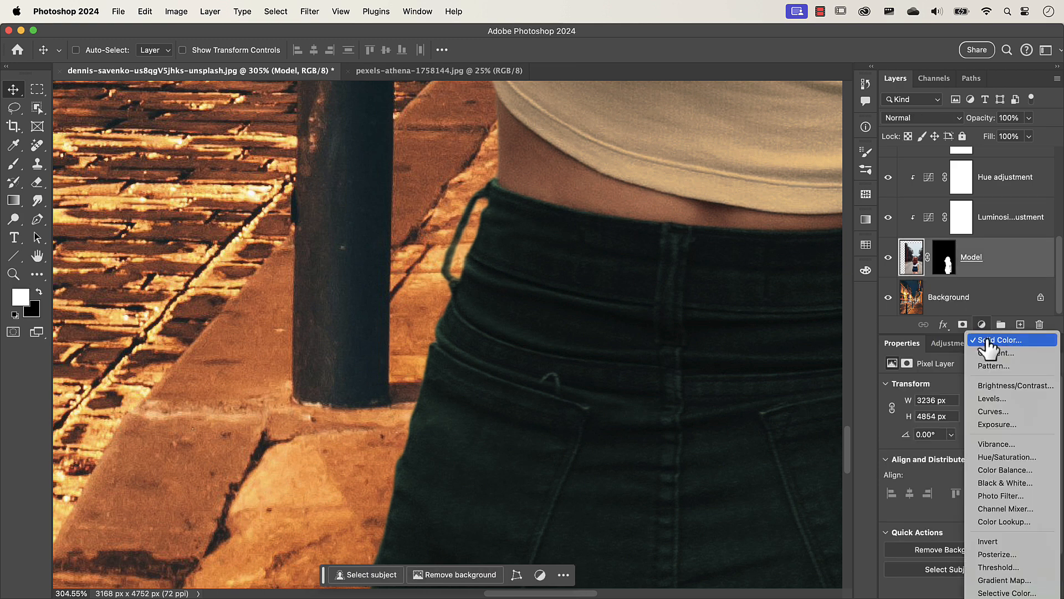
{"action": "left_click", "coordinate": [987, 341]}
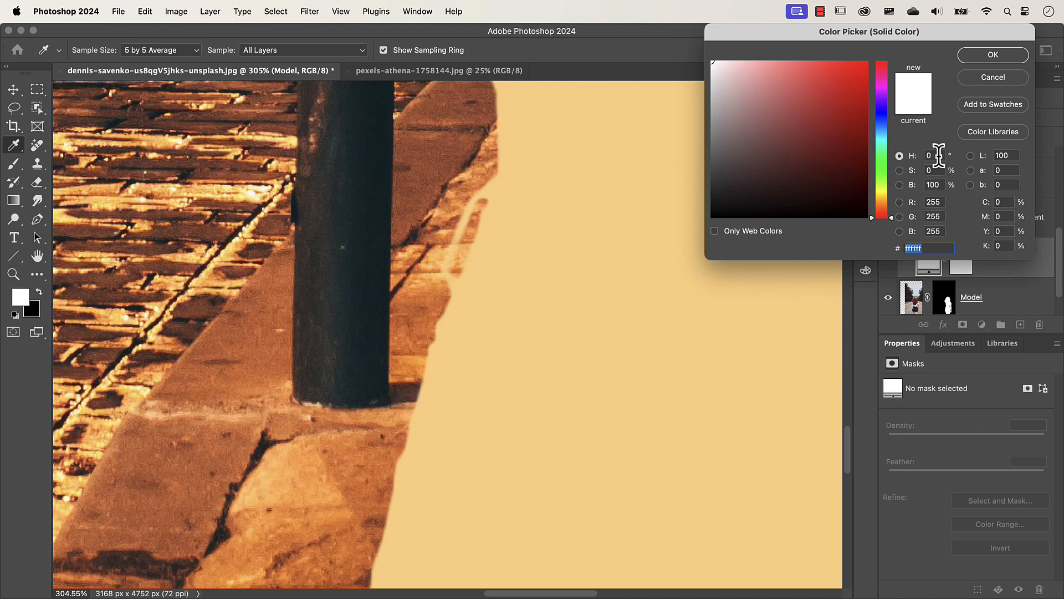
{"action": "left_click", "coordinate": [937, 184]}
{"action": "type", "text": "50"}
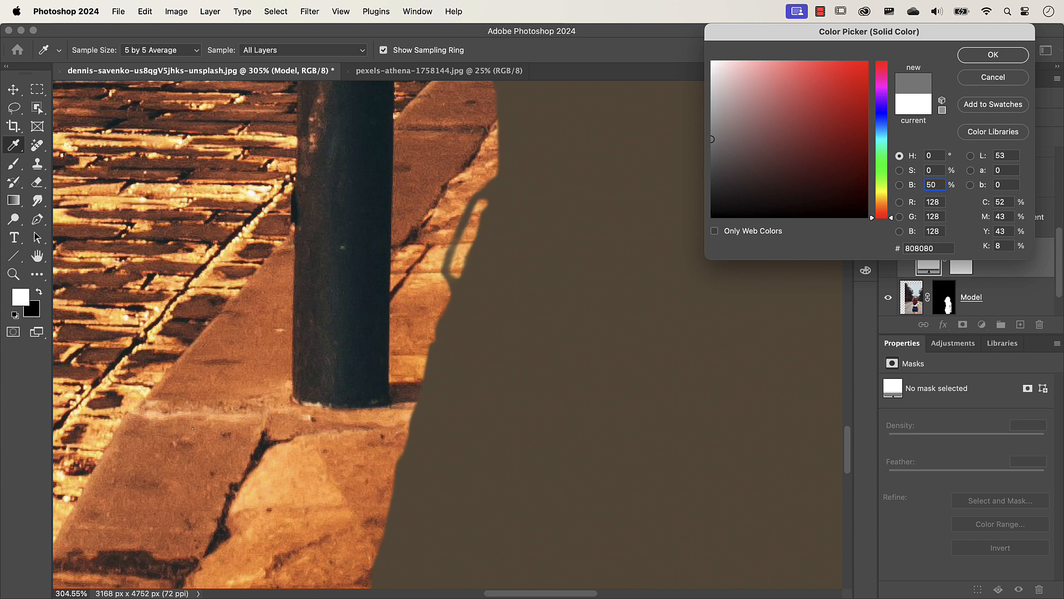
{"action": "left_click", "coordinate": [978, 55]}
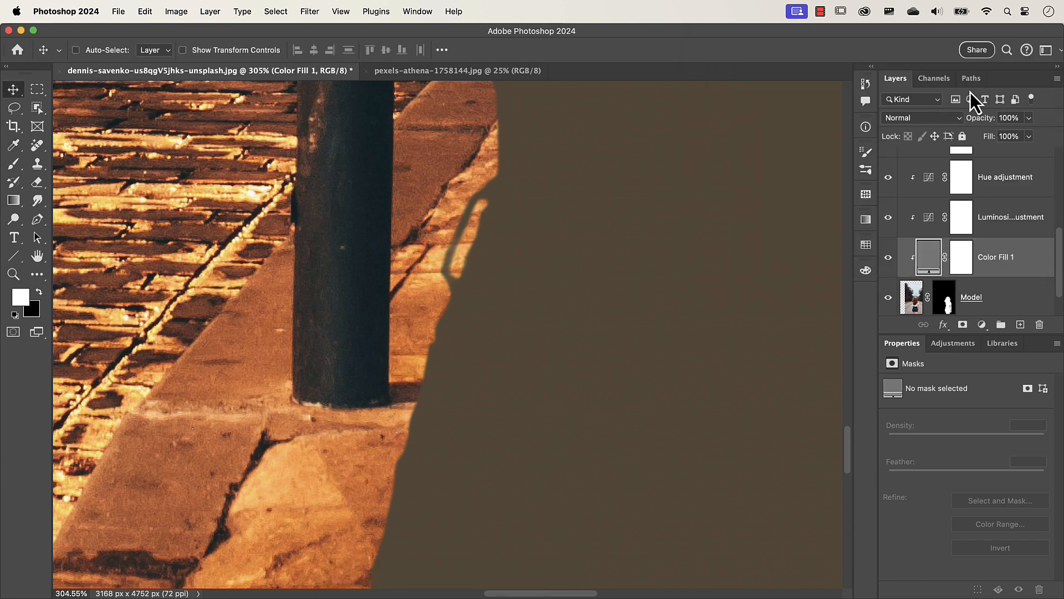
{"action": "left_click", "coordinate": [909, 118]}
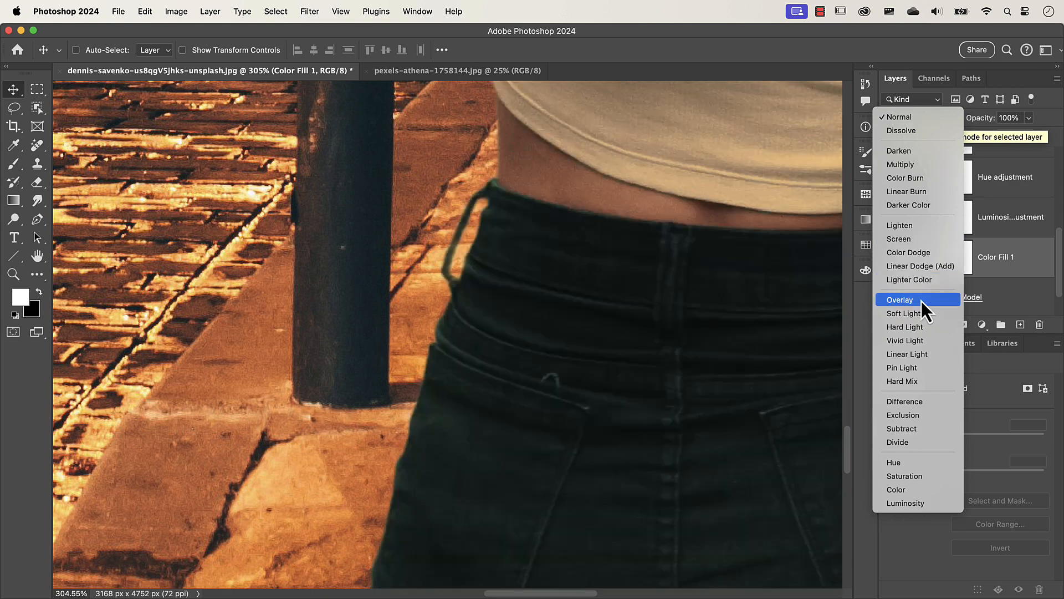
{"action": "left_click", "coordinate": [921, 301]}
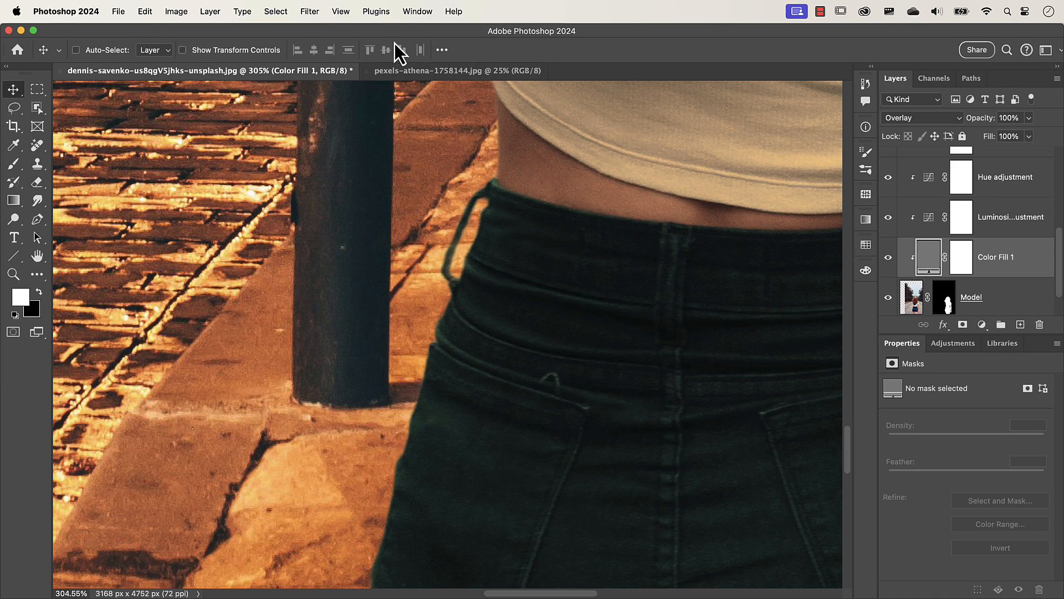
Convert the gray fill layer to a smart object and apply 7.04% Add Noise with Uniform distribution and Monochromatic enabled
{"action": "left_click", "coordinate": [318, 17]}
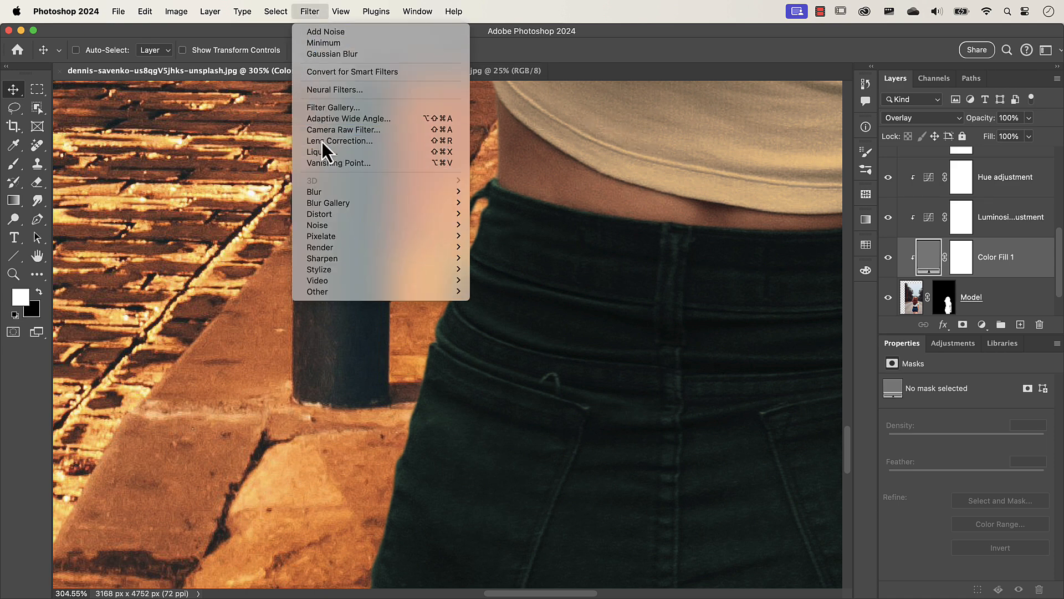
{"action": "mouse_move", "coordinate": [345, 230]}
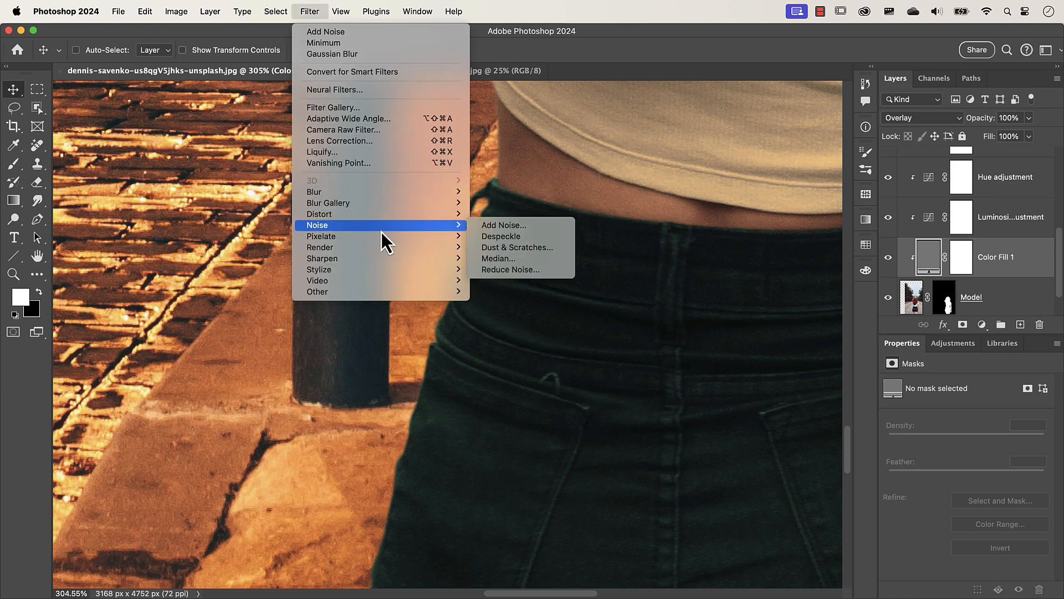
{"action": "left_click", "coordinate": [506, 225]}
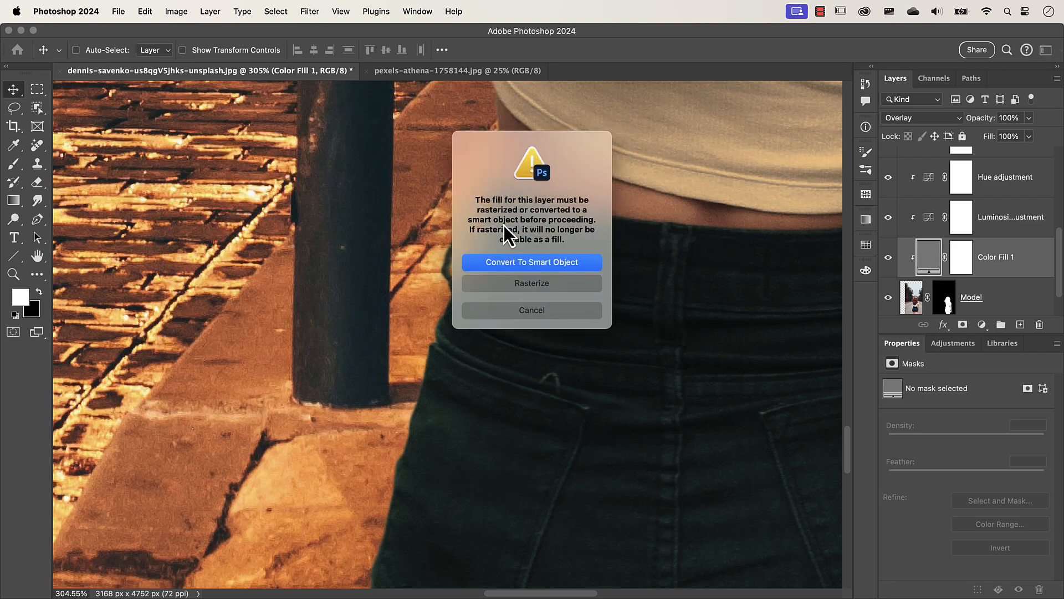
{"action": "left_click", "coordinate": [538, 261]}
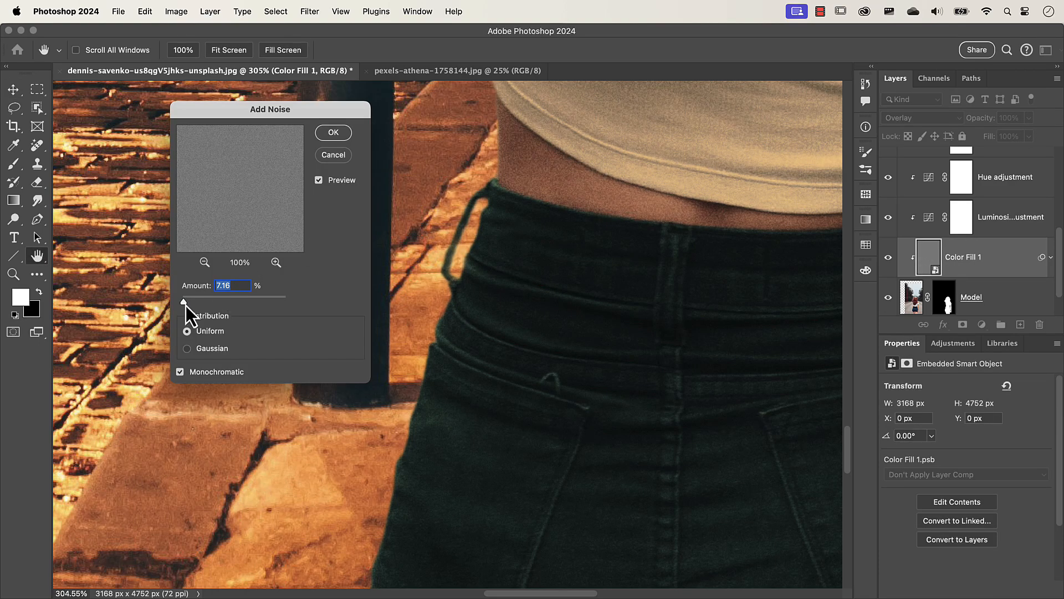
{"action": "left_click_drag", "start_coordinate": [185, 305], "coordinate": [196, 302]}
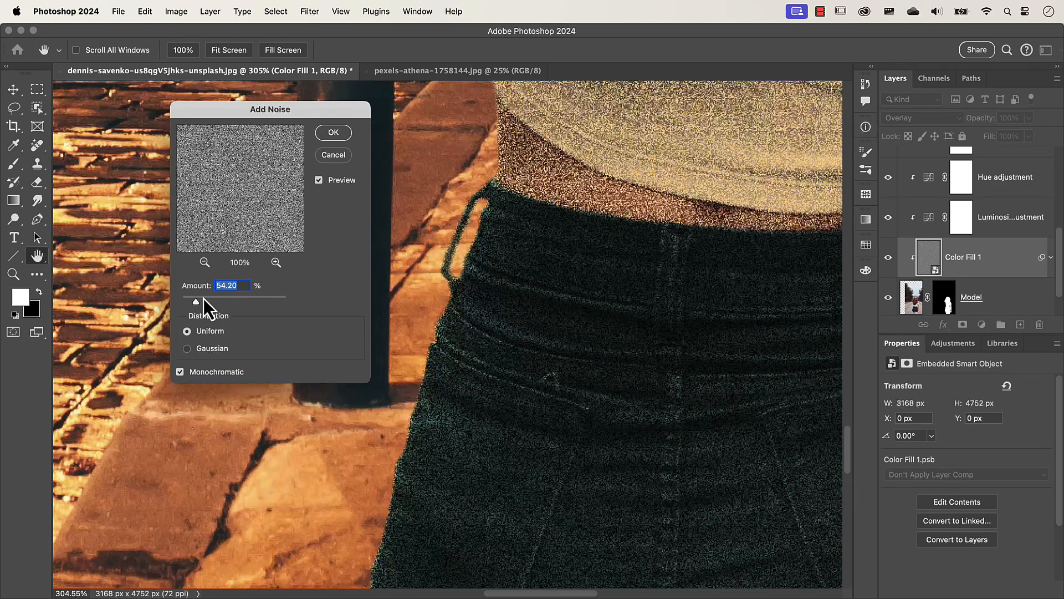
{"action": "left_click_drag", "start_coordinate": [194, 303], "coordinate": [184, 304]}
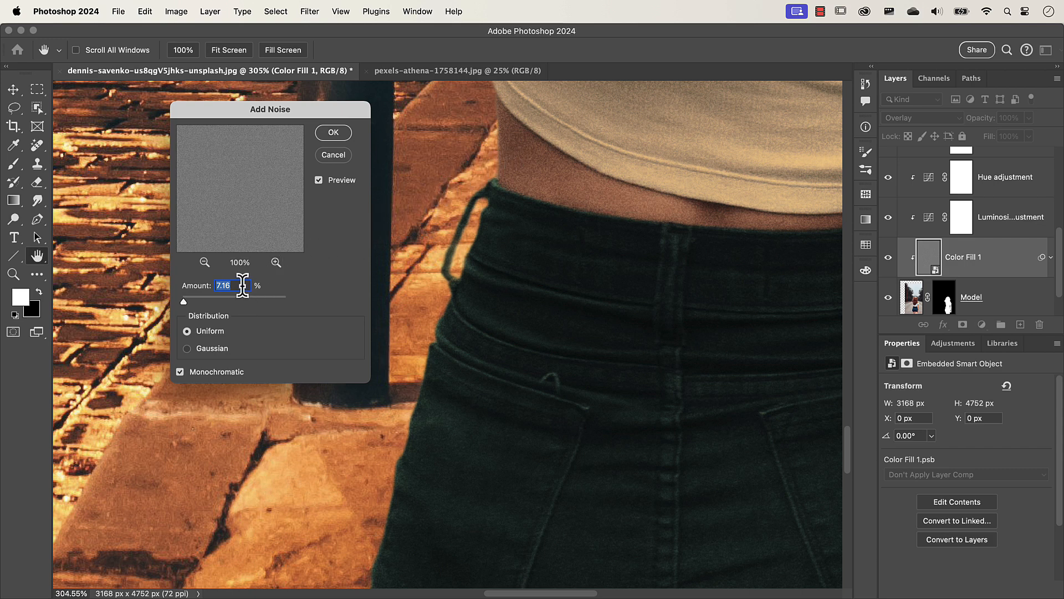
{"action": "key", "text": "Down"}
{"action": "left_click", "coordinate": [341, 135]}
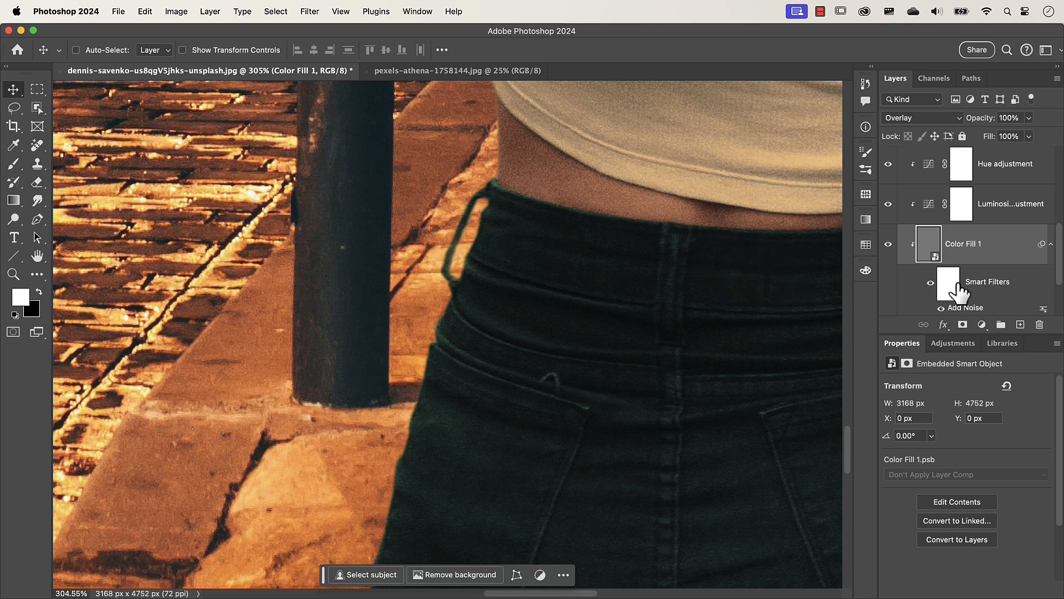
Review the Add Noise smart filter's settings on the gray fill layer without changing them
{"action": "scroll", "coordinate": [956, 288], "scroll_direction": "down", "scroll_amount": 1}
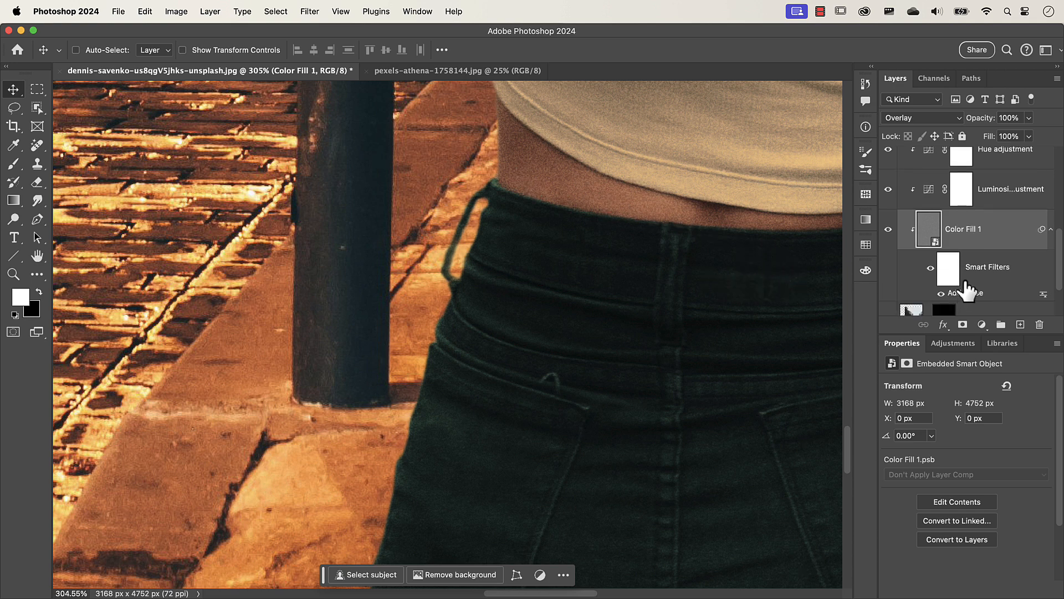
{"action": "double_click", "coordinate": [963, 294]}
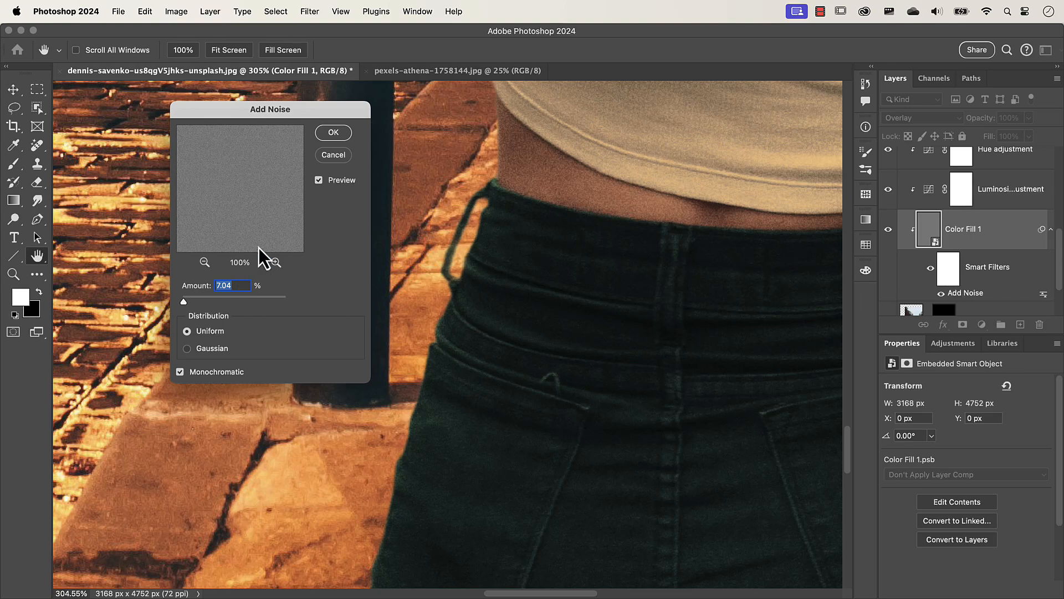
{"action": "left_click", "coordinate": [342, 159]}
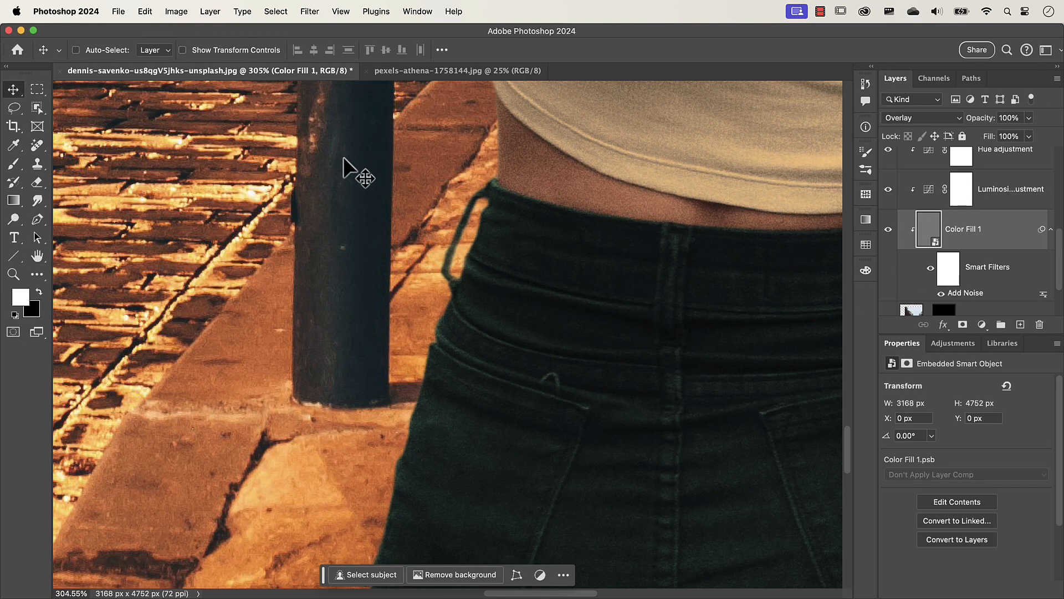
View the whole image with only the Background and Model layers shown, temporarily disabling the Model layer mask to see the original photo
{"action": "key", "text": "super+0"}
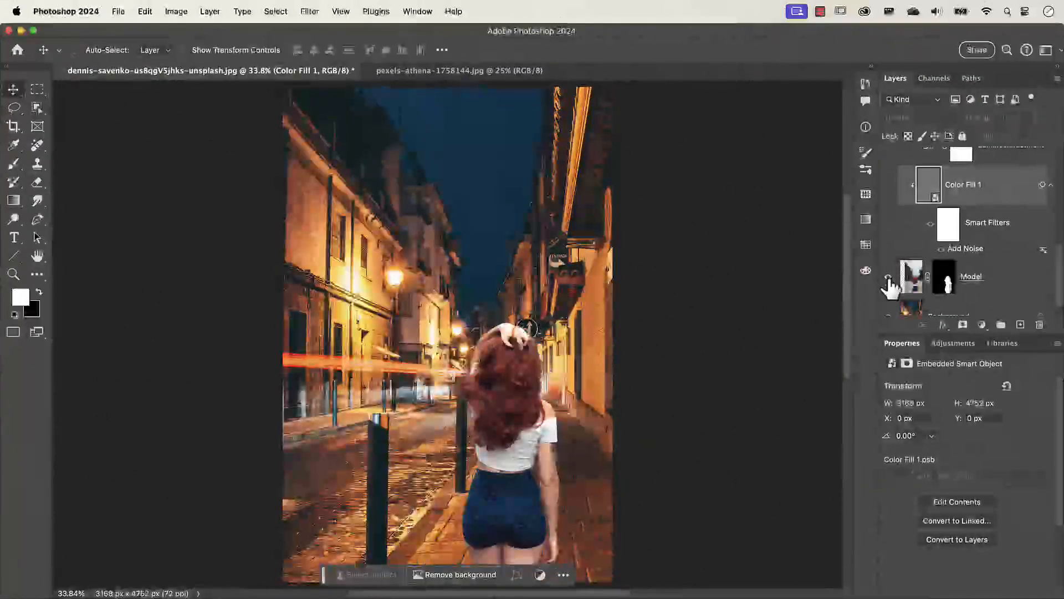
{"action": "left_click", "coordinate": [890, 293], "text": "alt"}
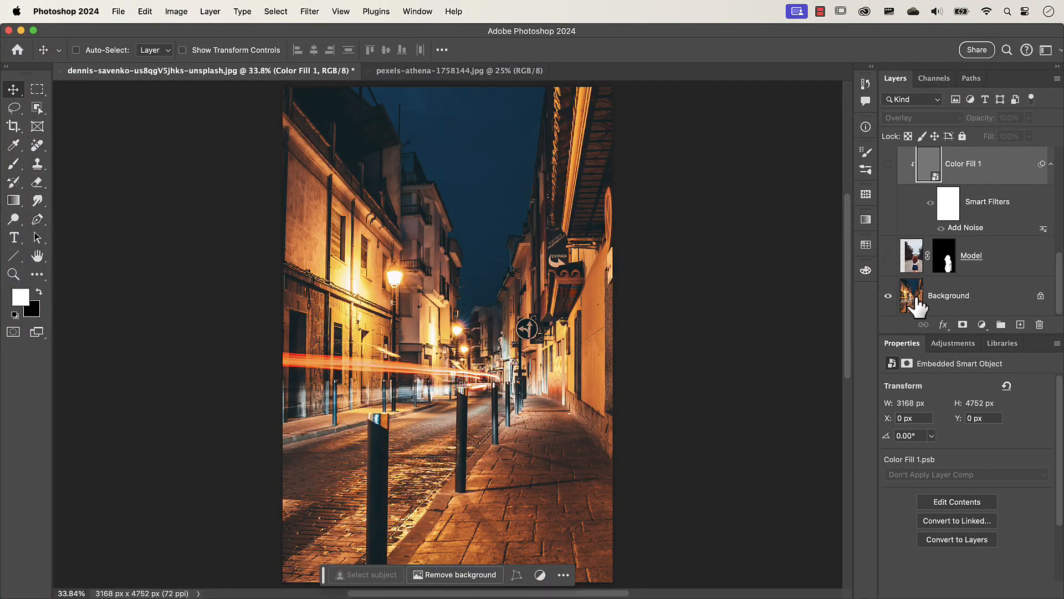
{"action": "left_click", "coordinate": [888, 257]}
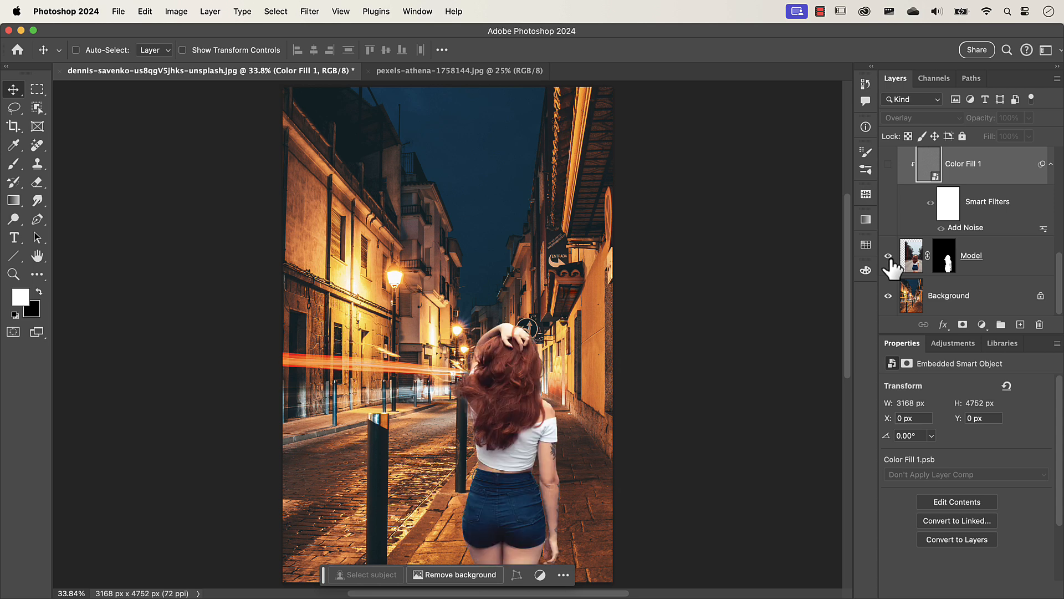
{"action": "left_click", "coordinate": [949, 266], "text": "shift"}
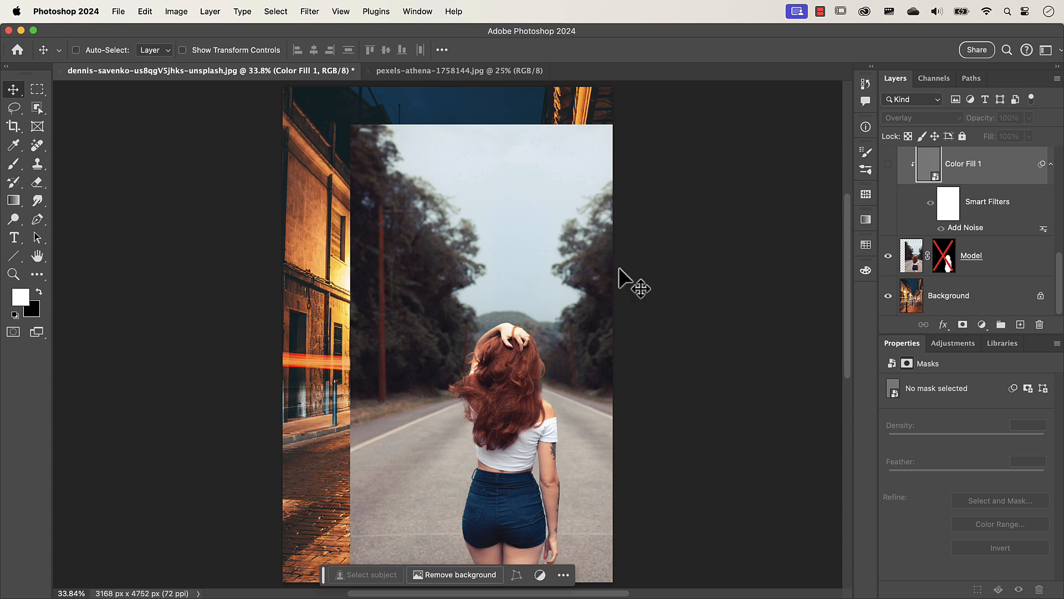
{"action": "left_click", "coordinate": [945, 261], "text": "shift"}
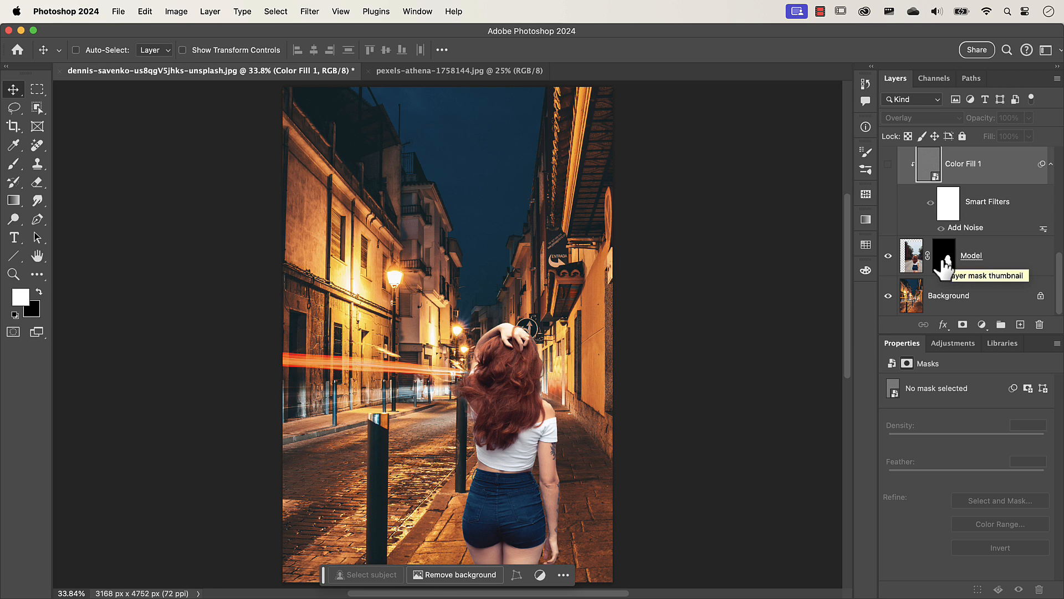
Make the clipped luminosity, hue and saturation adjustments and the Highlights and Rim light layers visible again, working upward through the stack
{"action": "scroll", "coordinate": [943, 261], "scroll_direction": "up", "scroll_amount": 5}
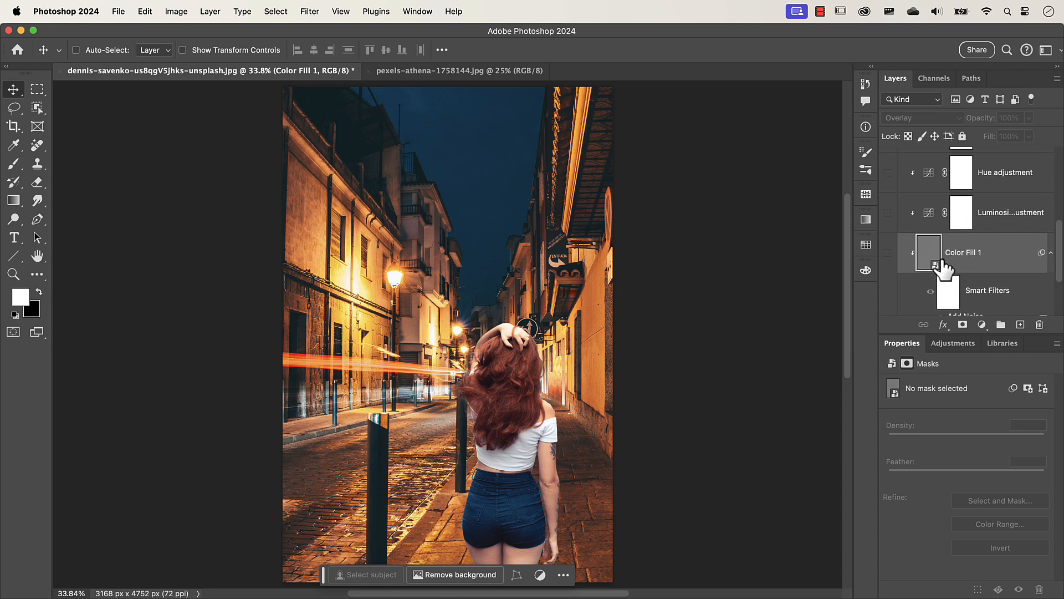
{"action": "scroll", "coordinate": [909, 244], "scroll_direction": "up", "scroll_amount": 1}
{"action": "left_click", "coordinate": [888, 227]}
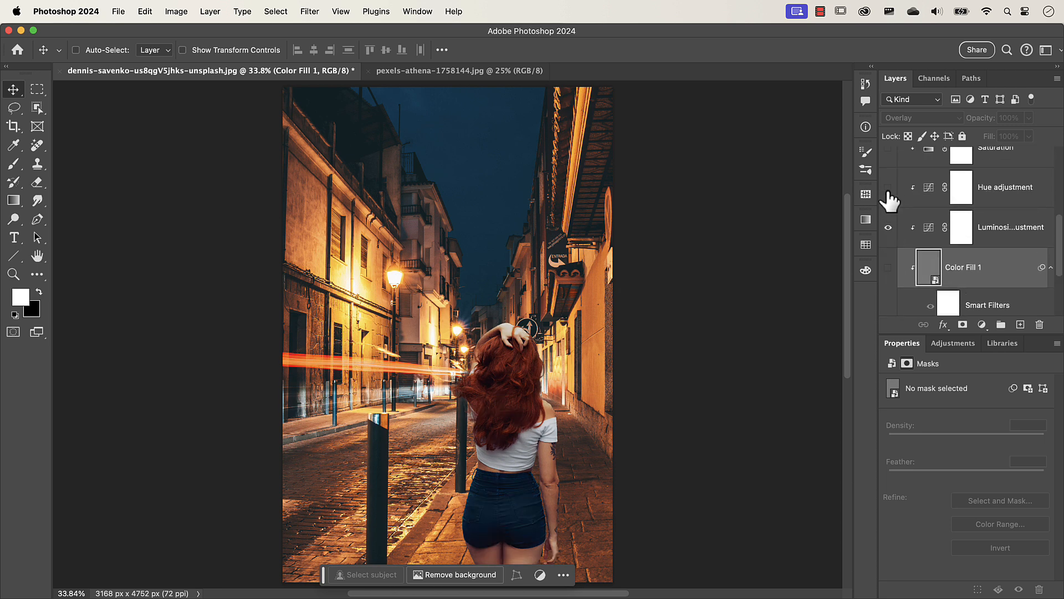
{"action": "scroll", "coordinate": [888, 188], "scroll_direction": "up", "scroll_amount": 2}
{"action": "left_click", "coordinate": [888, 191]}
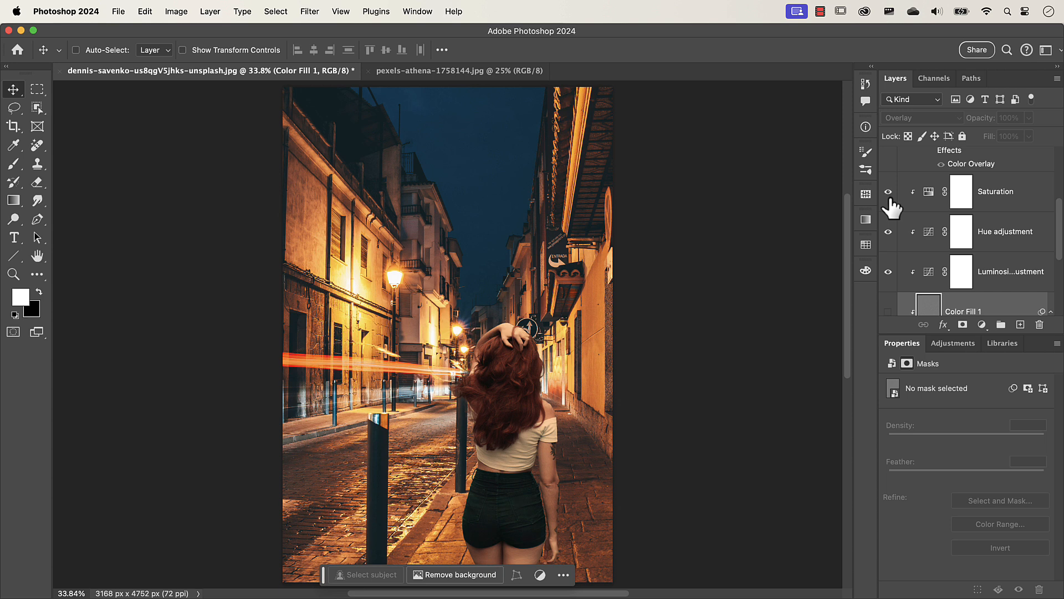
{"action": "scroll", "coordinate": [890, 199], "scroll_direction": "up", "scroll_amount": 2}
{"action": "scroll", "coordinate": [891, 209], "scroll_direction": "up", "scroll_amount": 2}
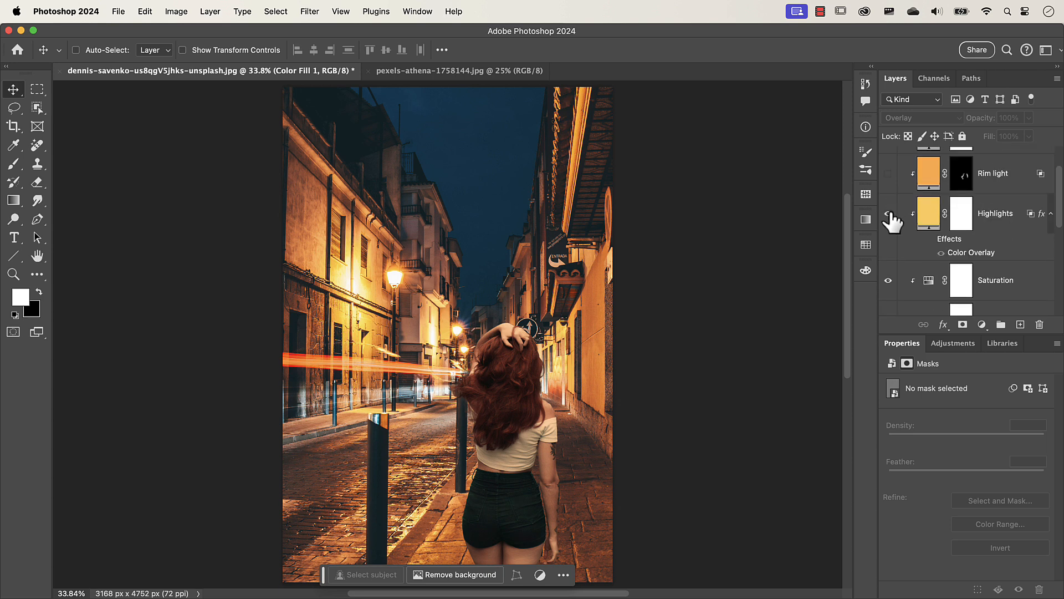
{"action": "left_click", "coordinate": [888, 173]}
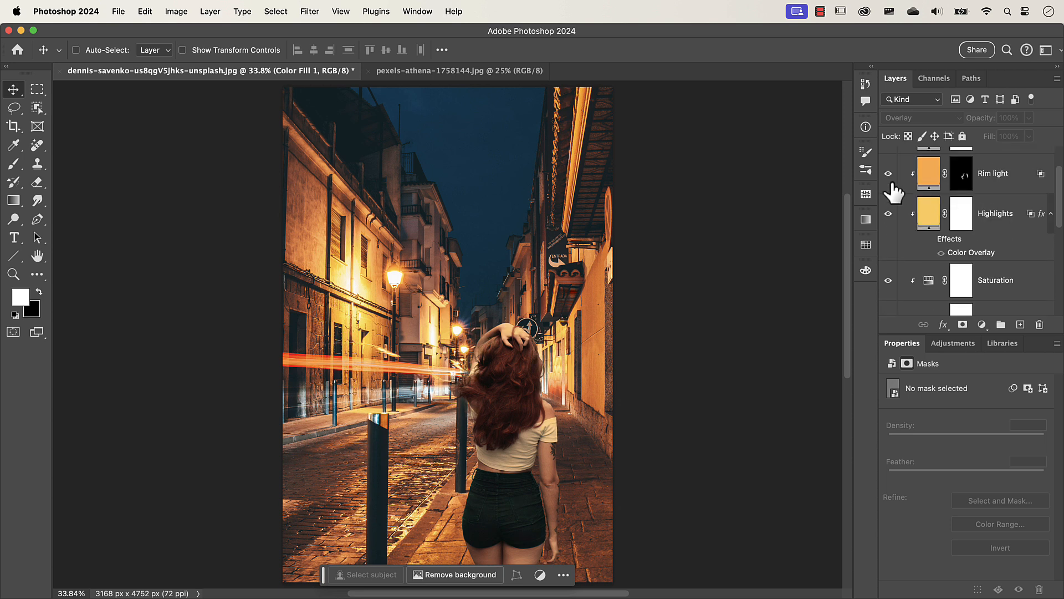
Return to the gray Color Fill 1 layer with its Add Noise filter above the Model layer
{"action": "scroll", "coordinate": [915, 236], "scroll_direction": "down", "scroll_amount": 1}
{"action": "scroll", "coordinate": [914, 239], "scroll_direction": "down", "scroll_amount": 5}
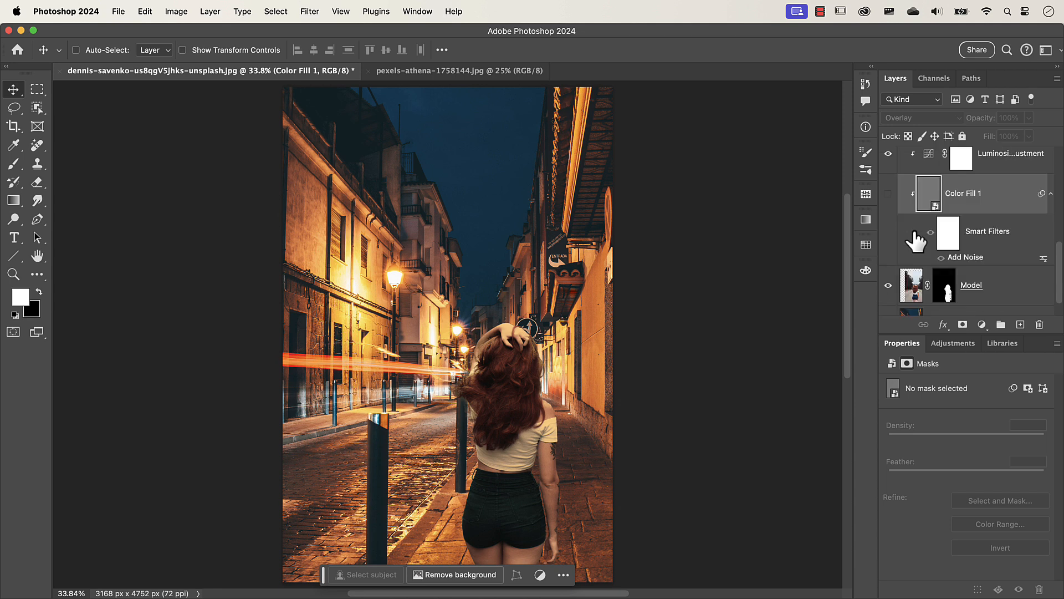